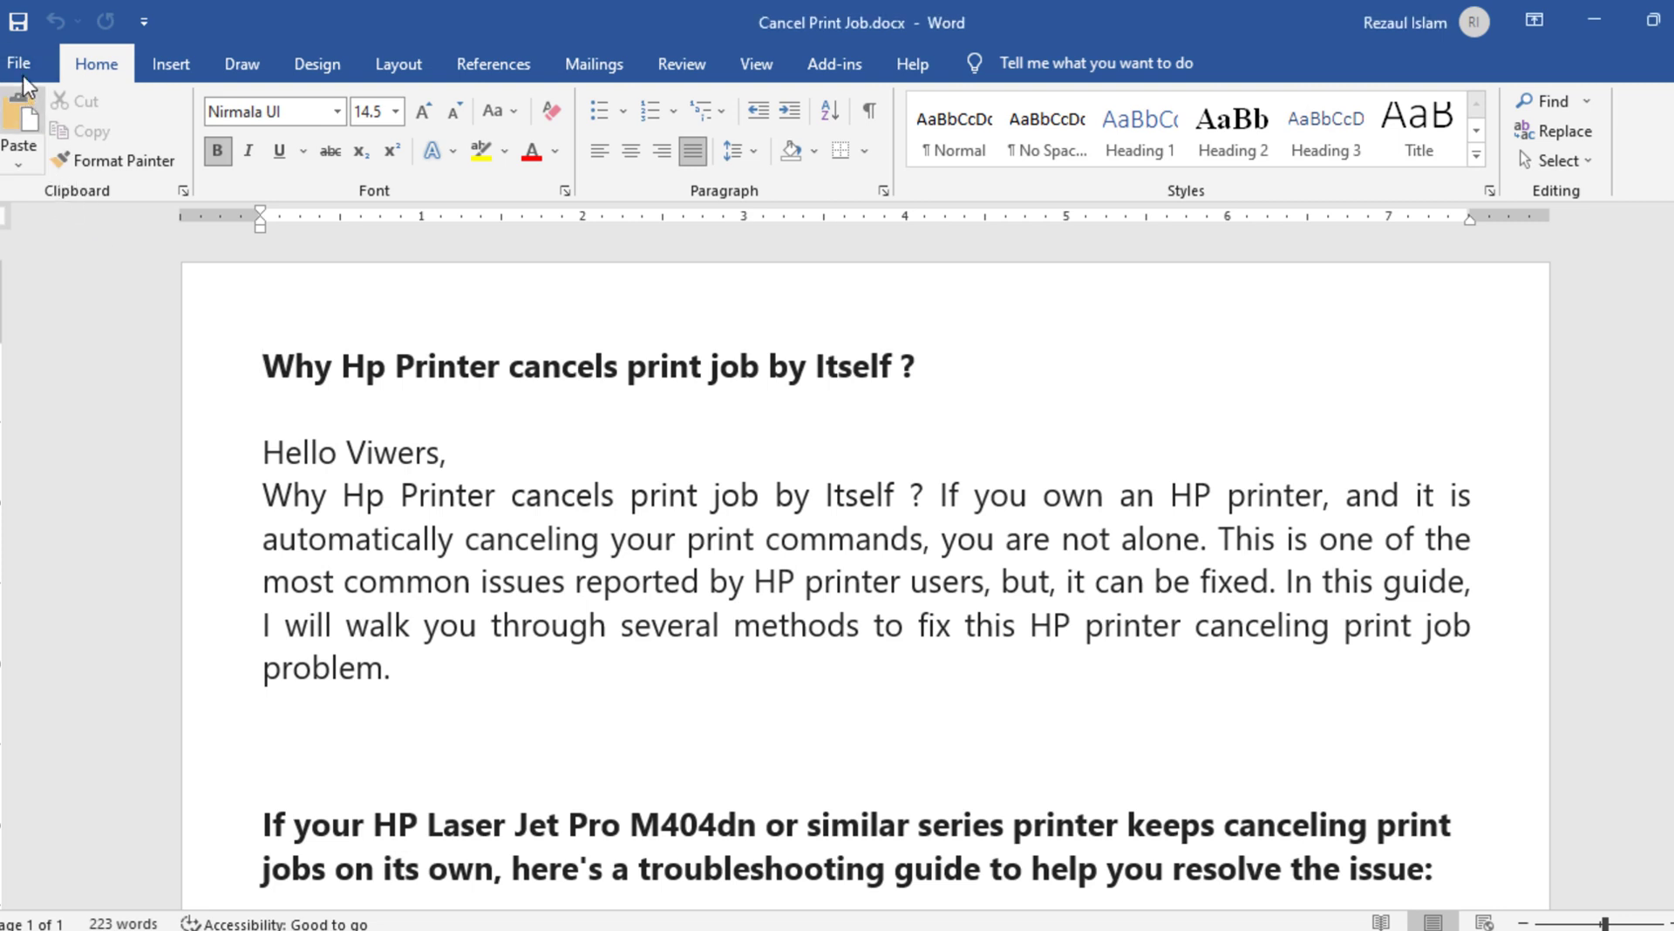
# Open the File backstage in Word to reach printing for Cancel Print Job.docx
pyautogui.click(19, 65)
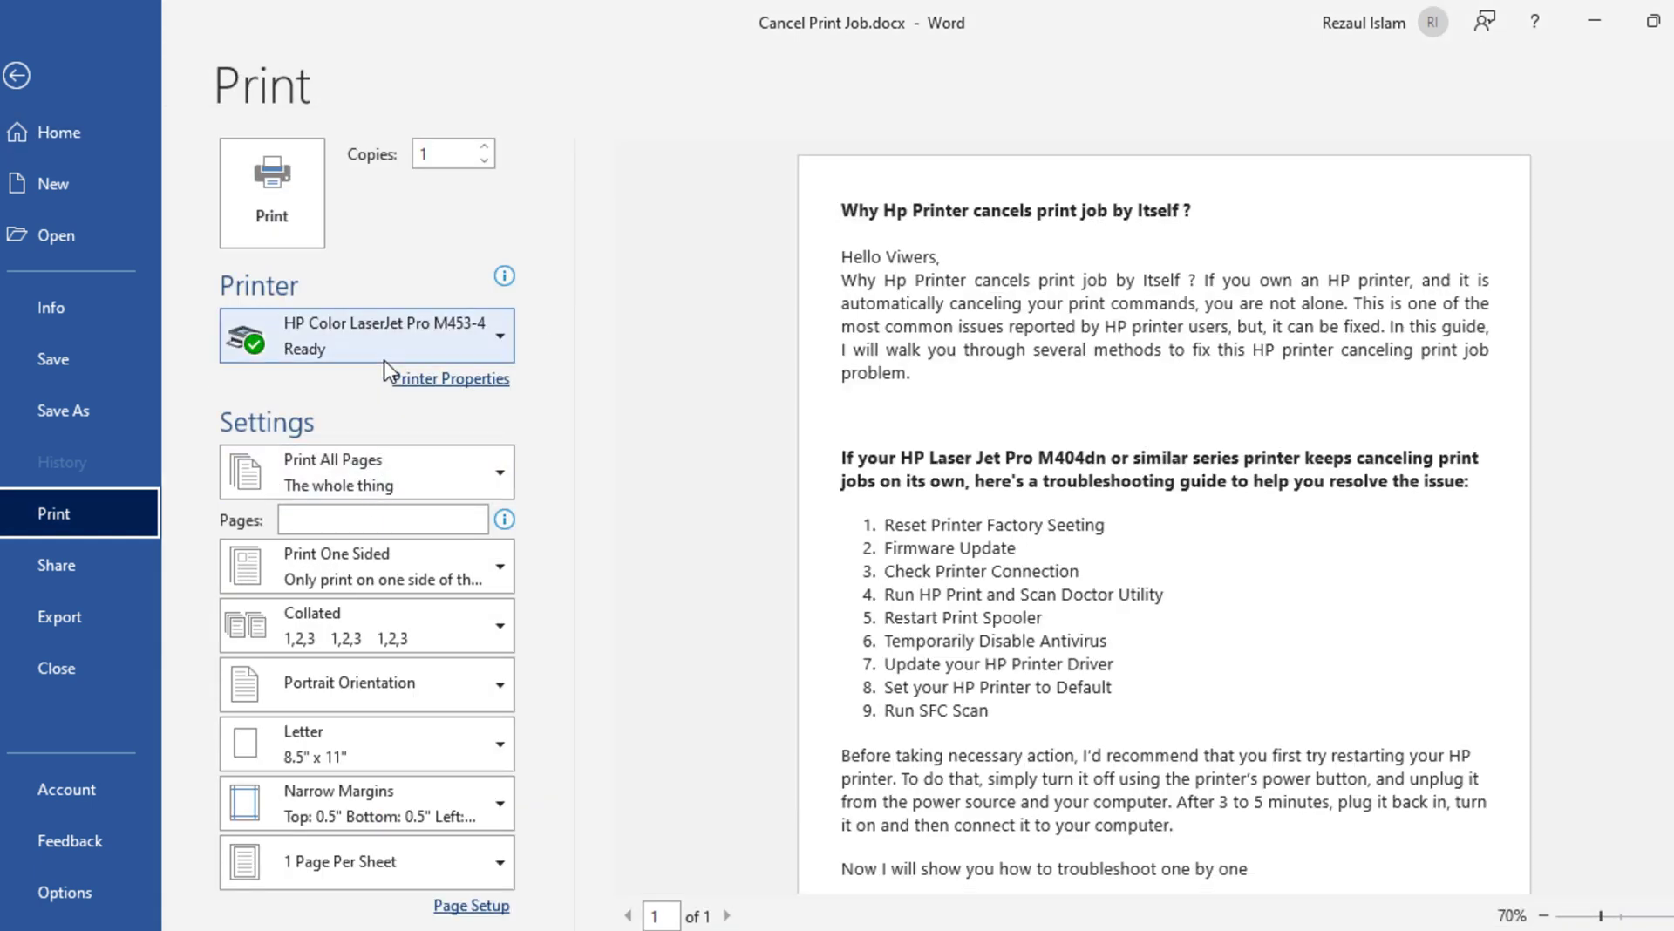
# Print Cancel Print Job.docx on the HP Color LaserJet Pro M453-4
pyautogui.click(275, 190)
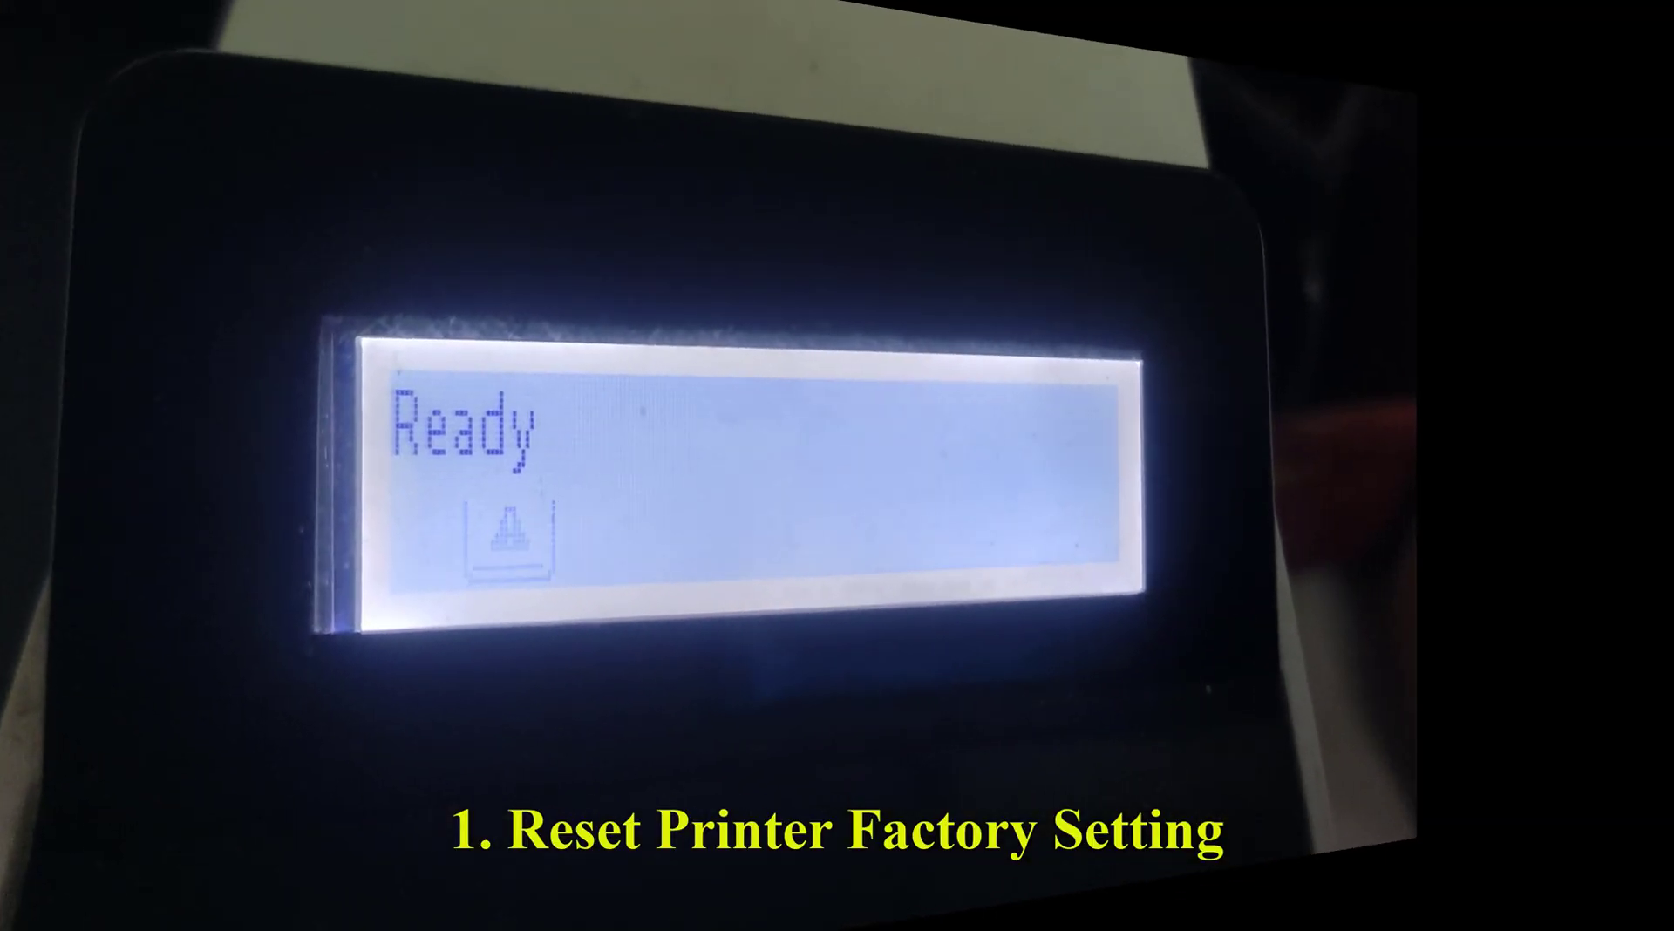
# On the printer panel, go from Main Menu into Setup and step toward Restore Defaults
pyautogui.press('Return')
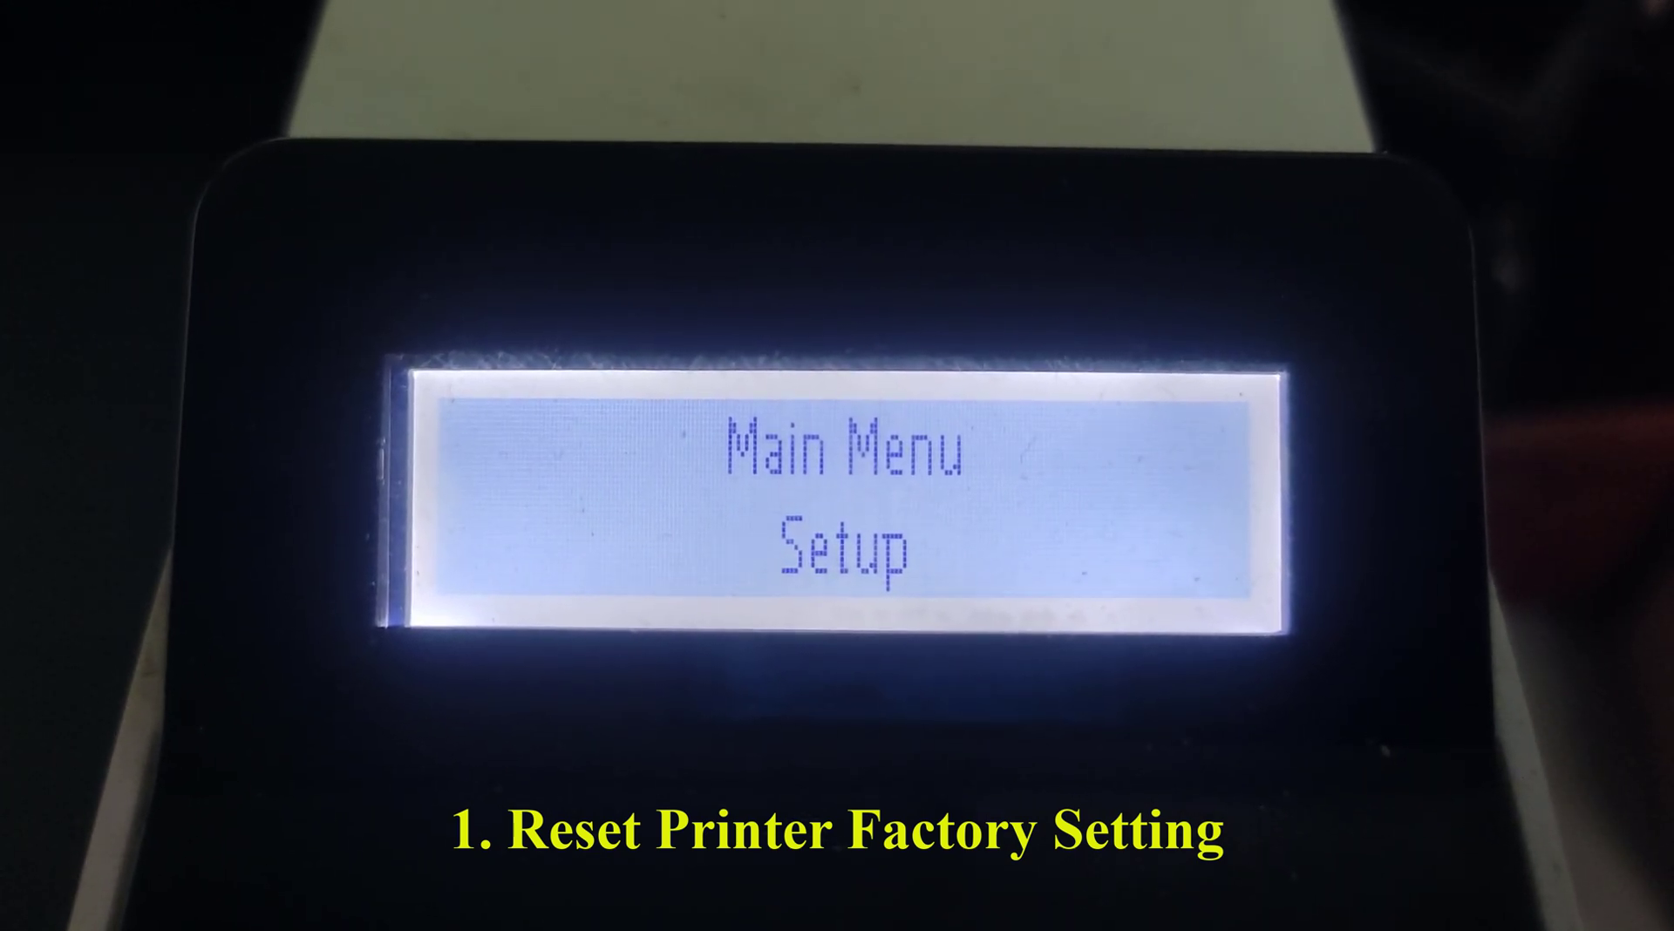
pyautogui.press('Return')
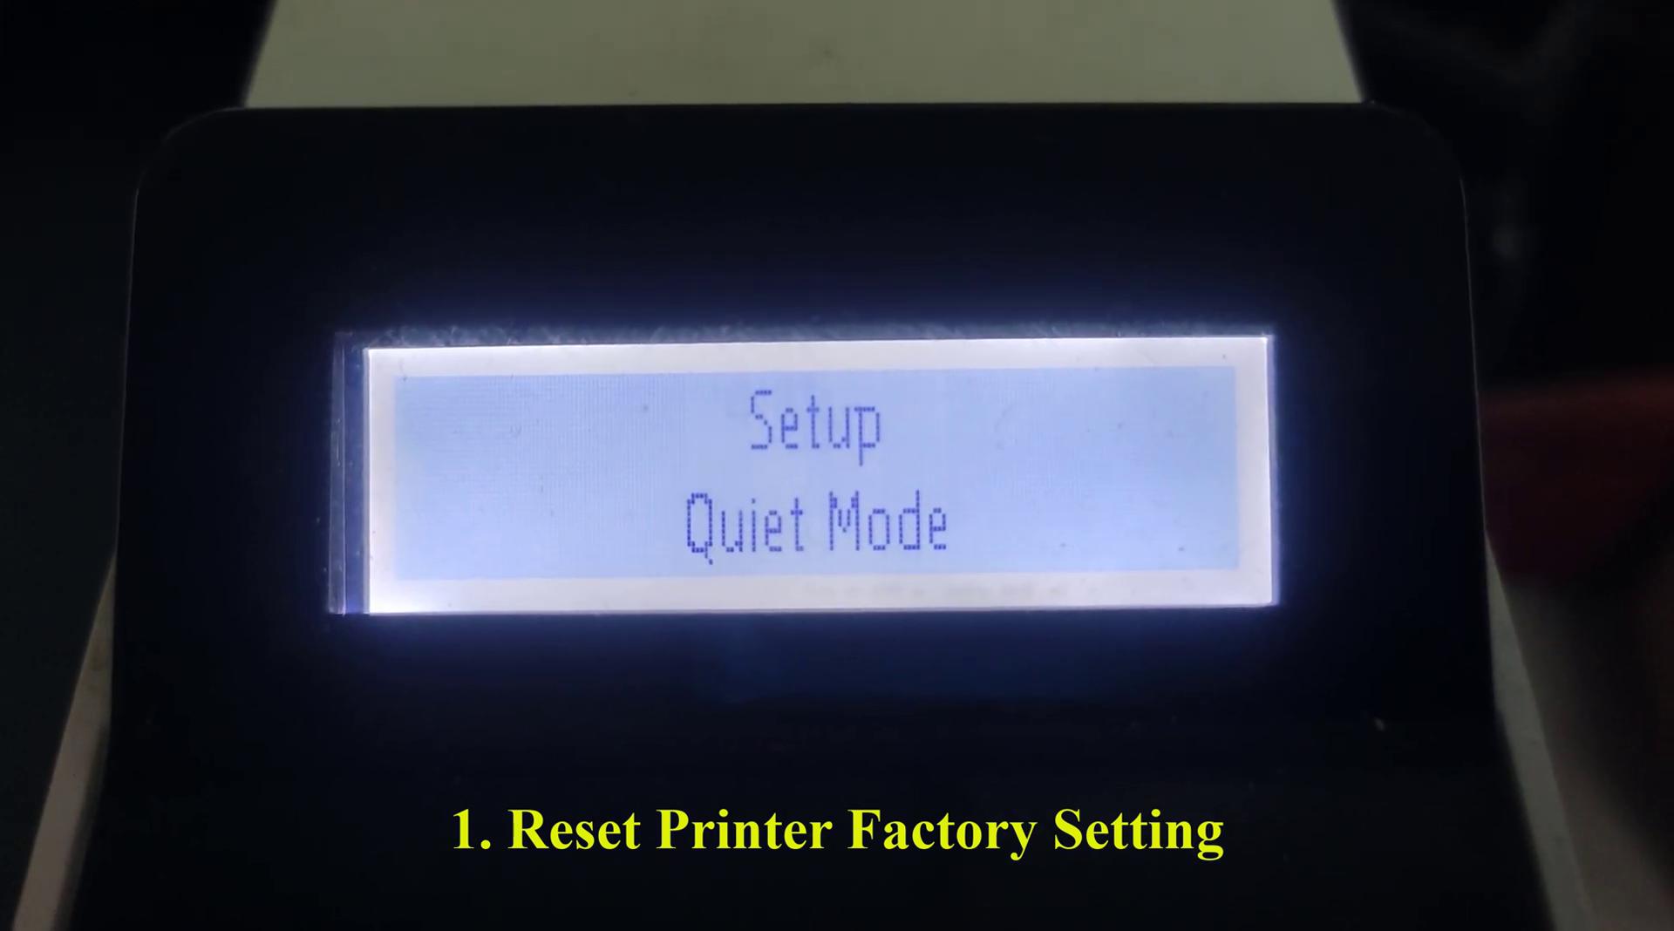
pyautogui.press('Right')
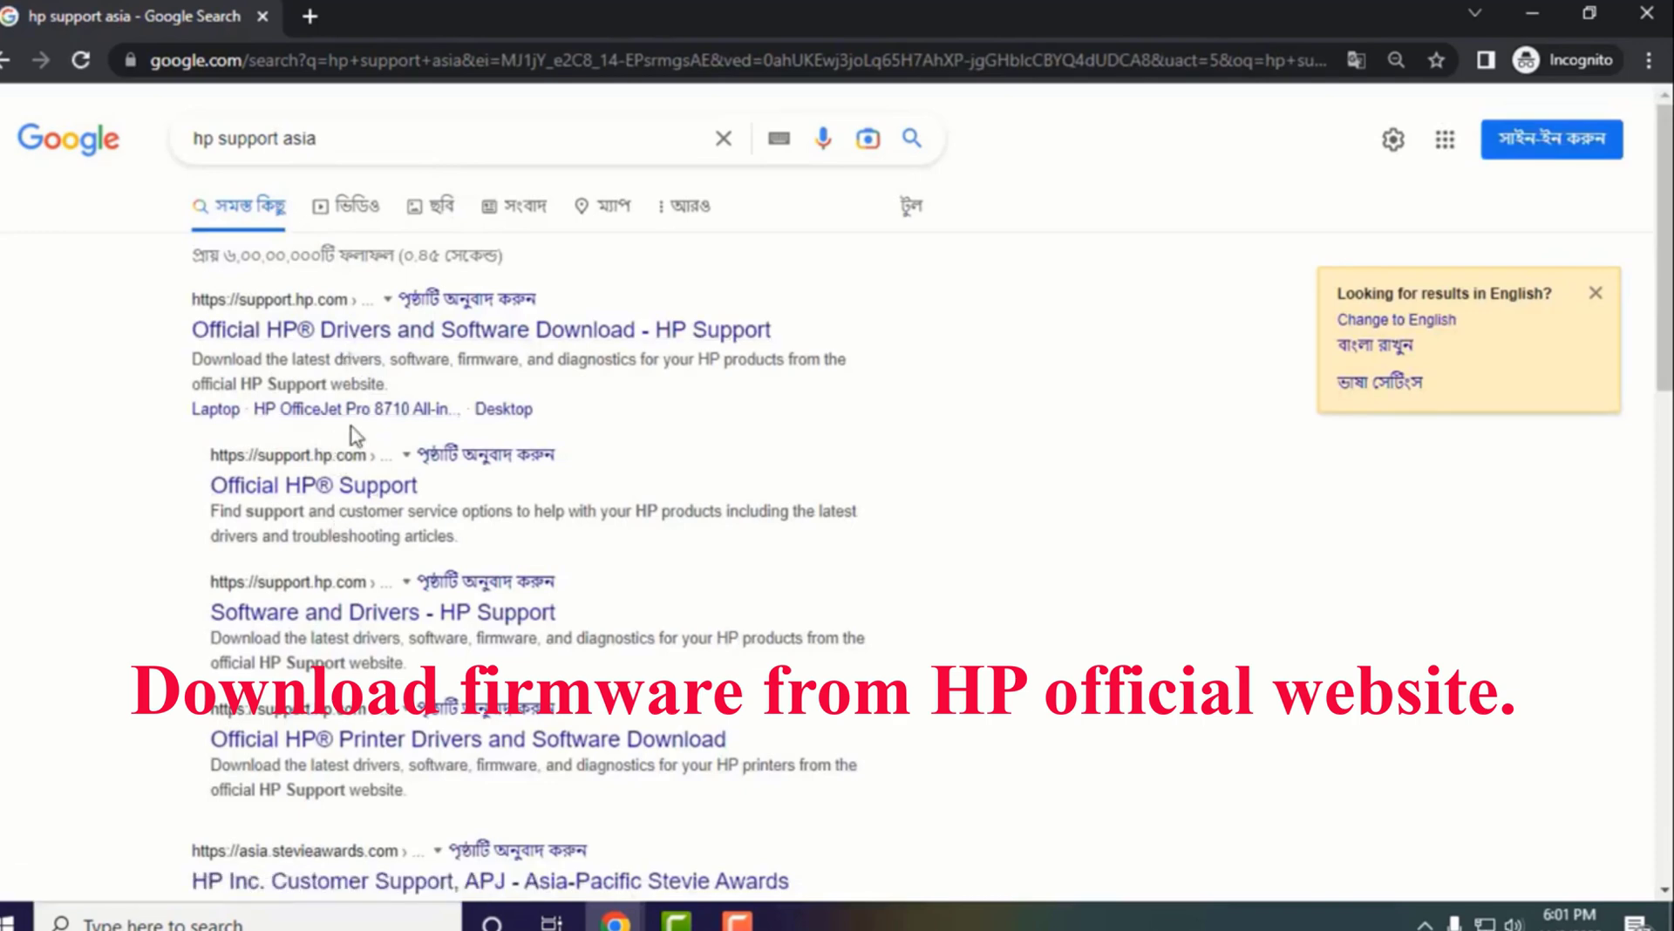
# On HP's drivers page, choose Printer and select the HP LaserJet Pro M404dn model
pyautogui.click(436, 412)
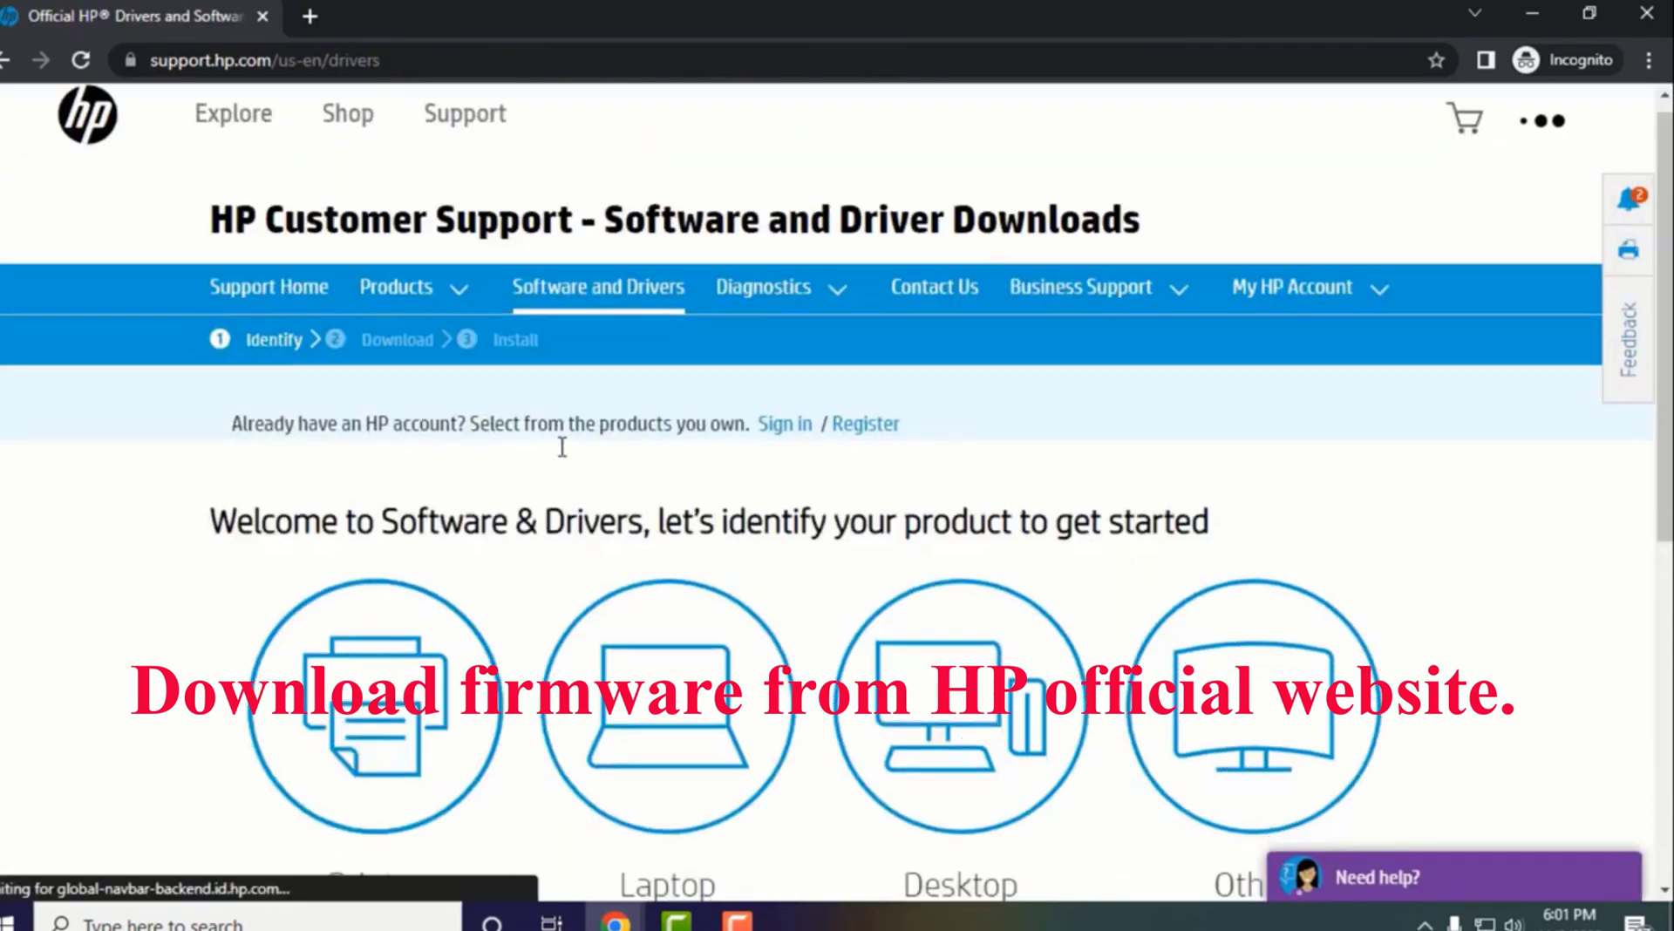
pyautogui.scroll(-3, 508, 445)
pyautogui.click(375, 479)
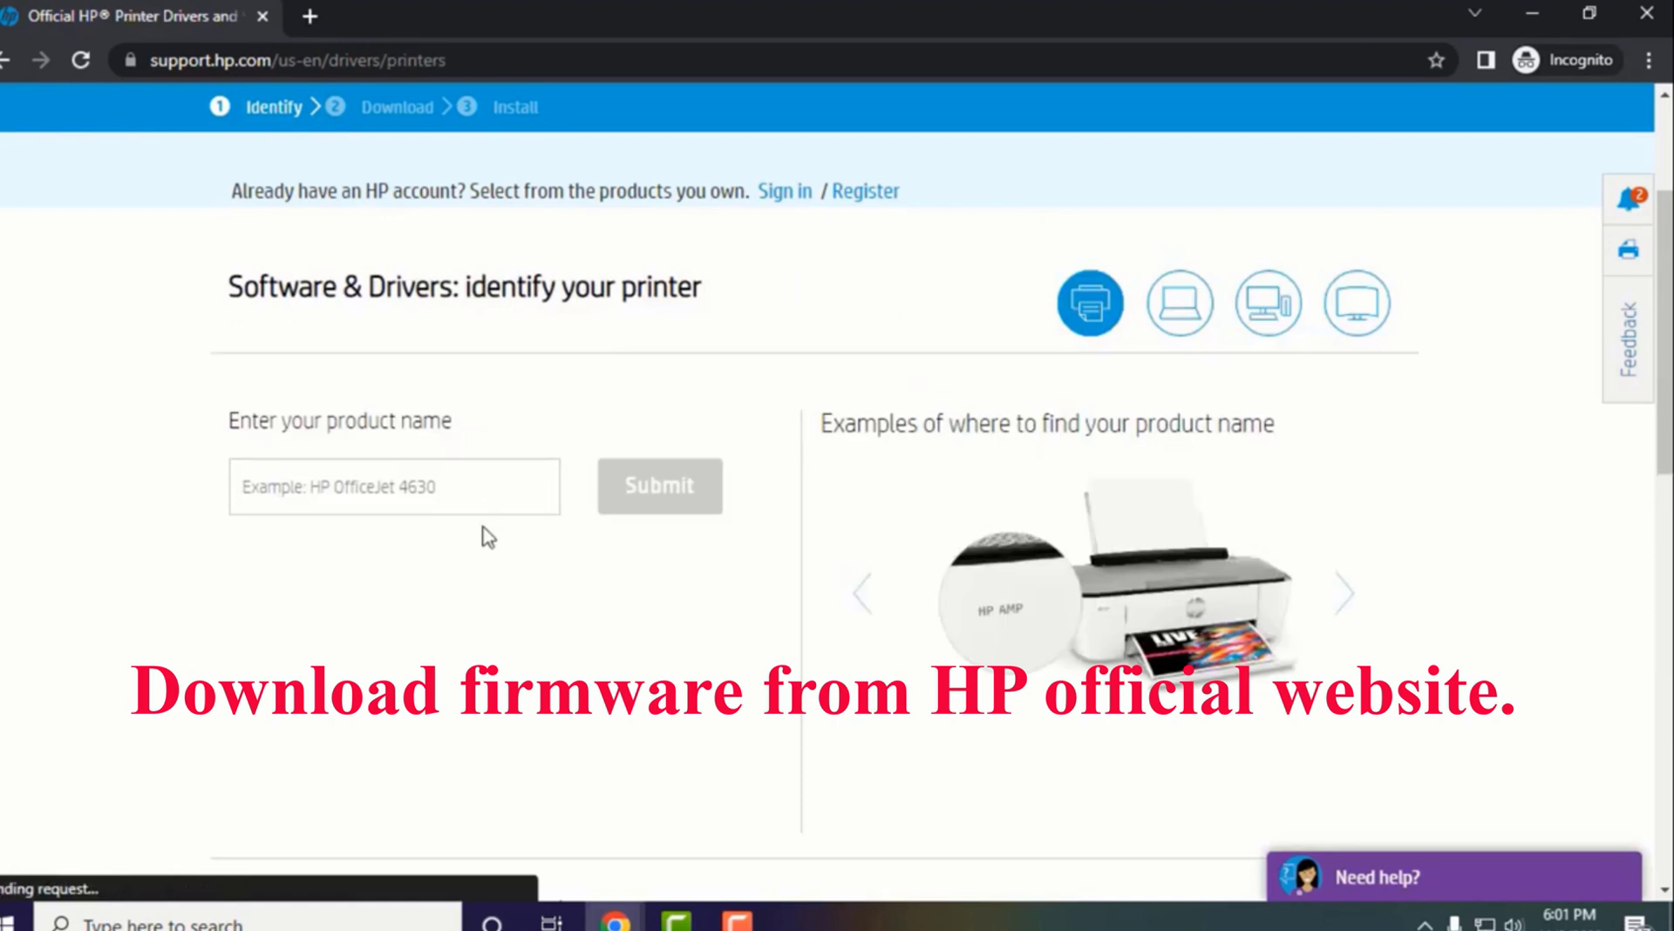
pyautogui.click(423, 483)
pyautogui.write('Hp')
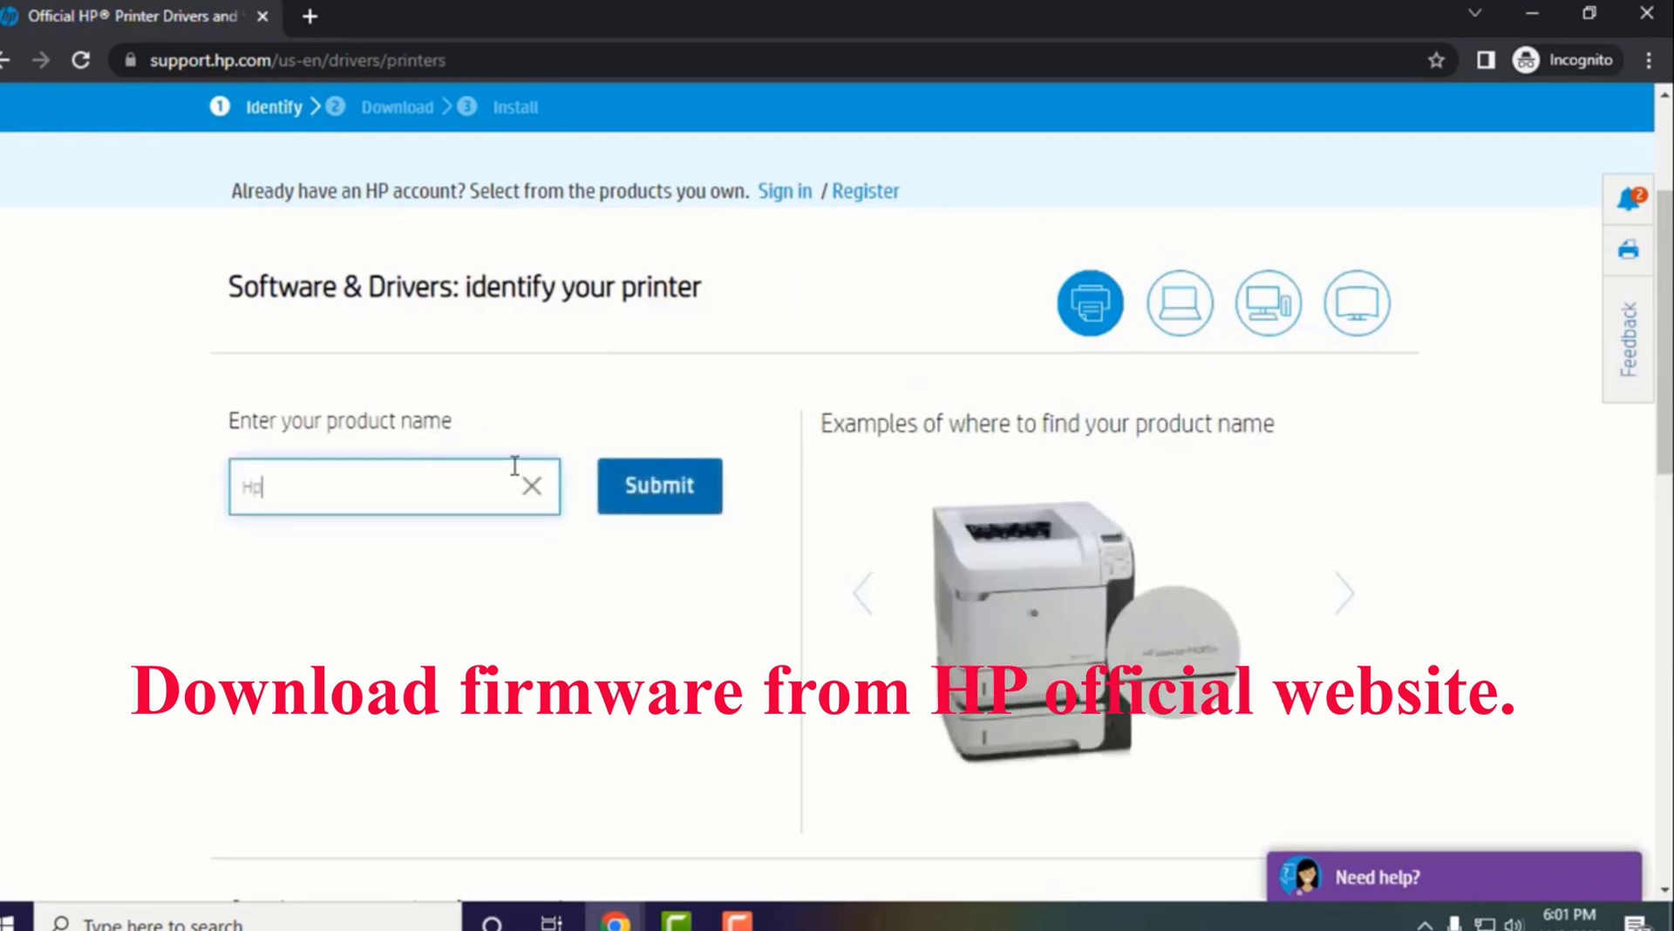
pyautogui.write(' M404dn')
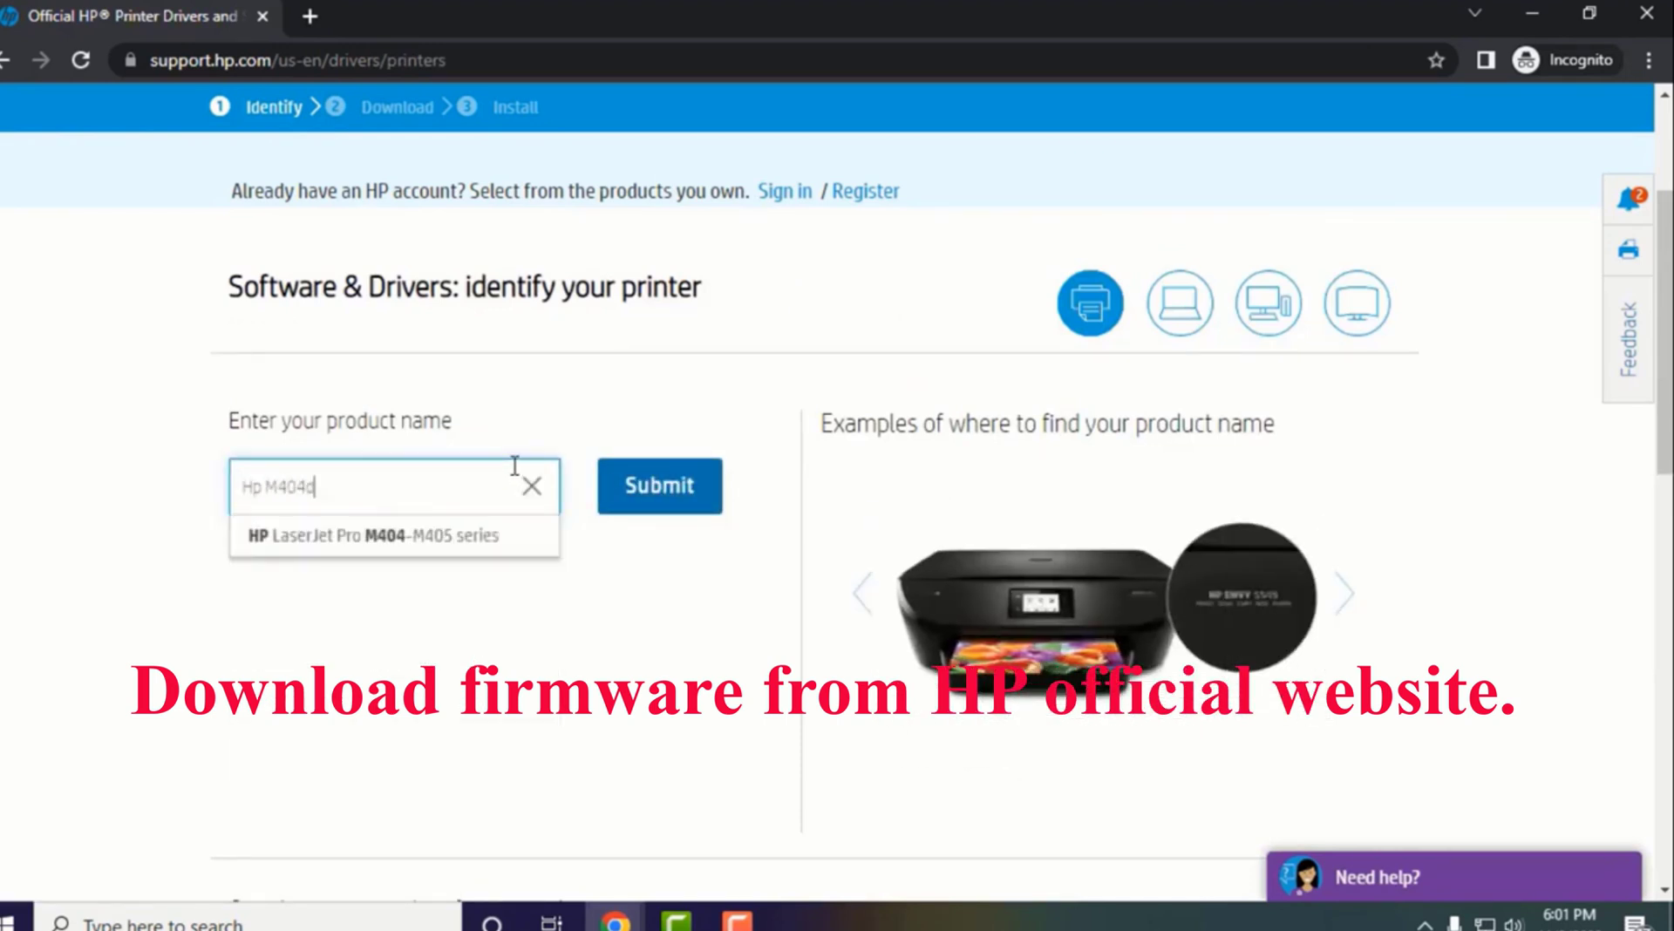
pyautogui.press('BackSpace')
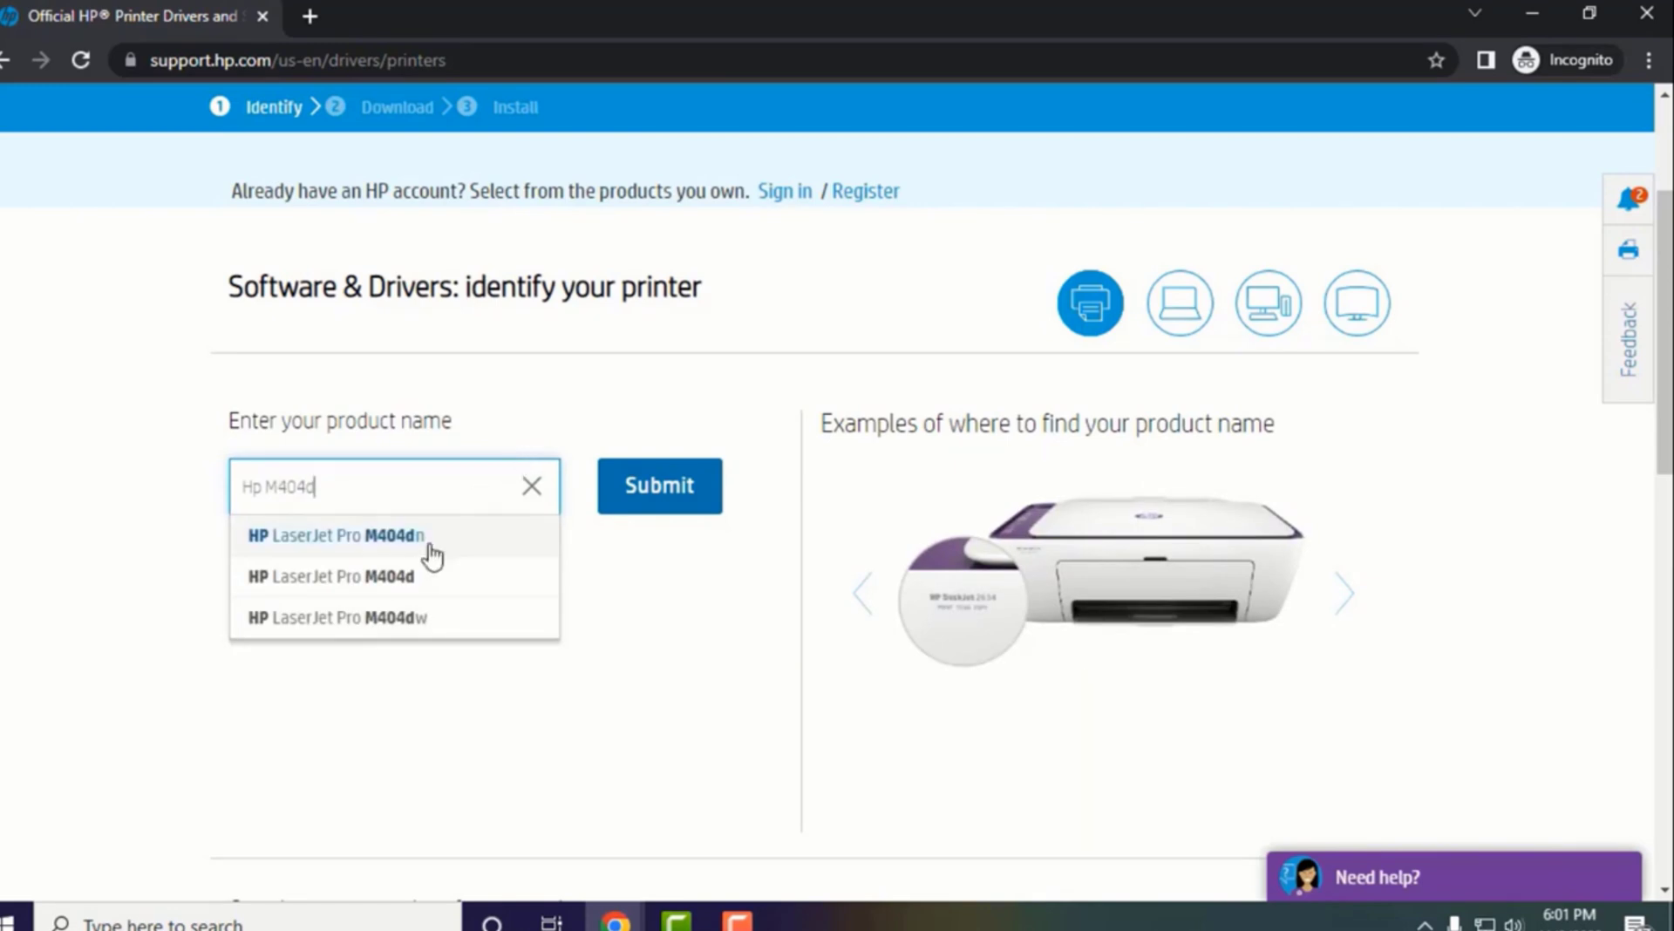
pyautogui.click(430, 548)
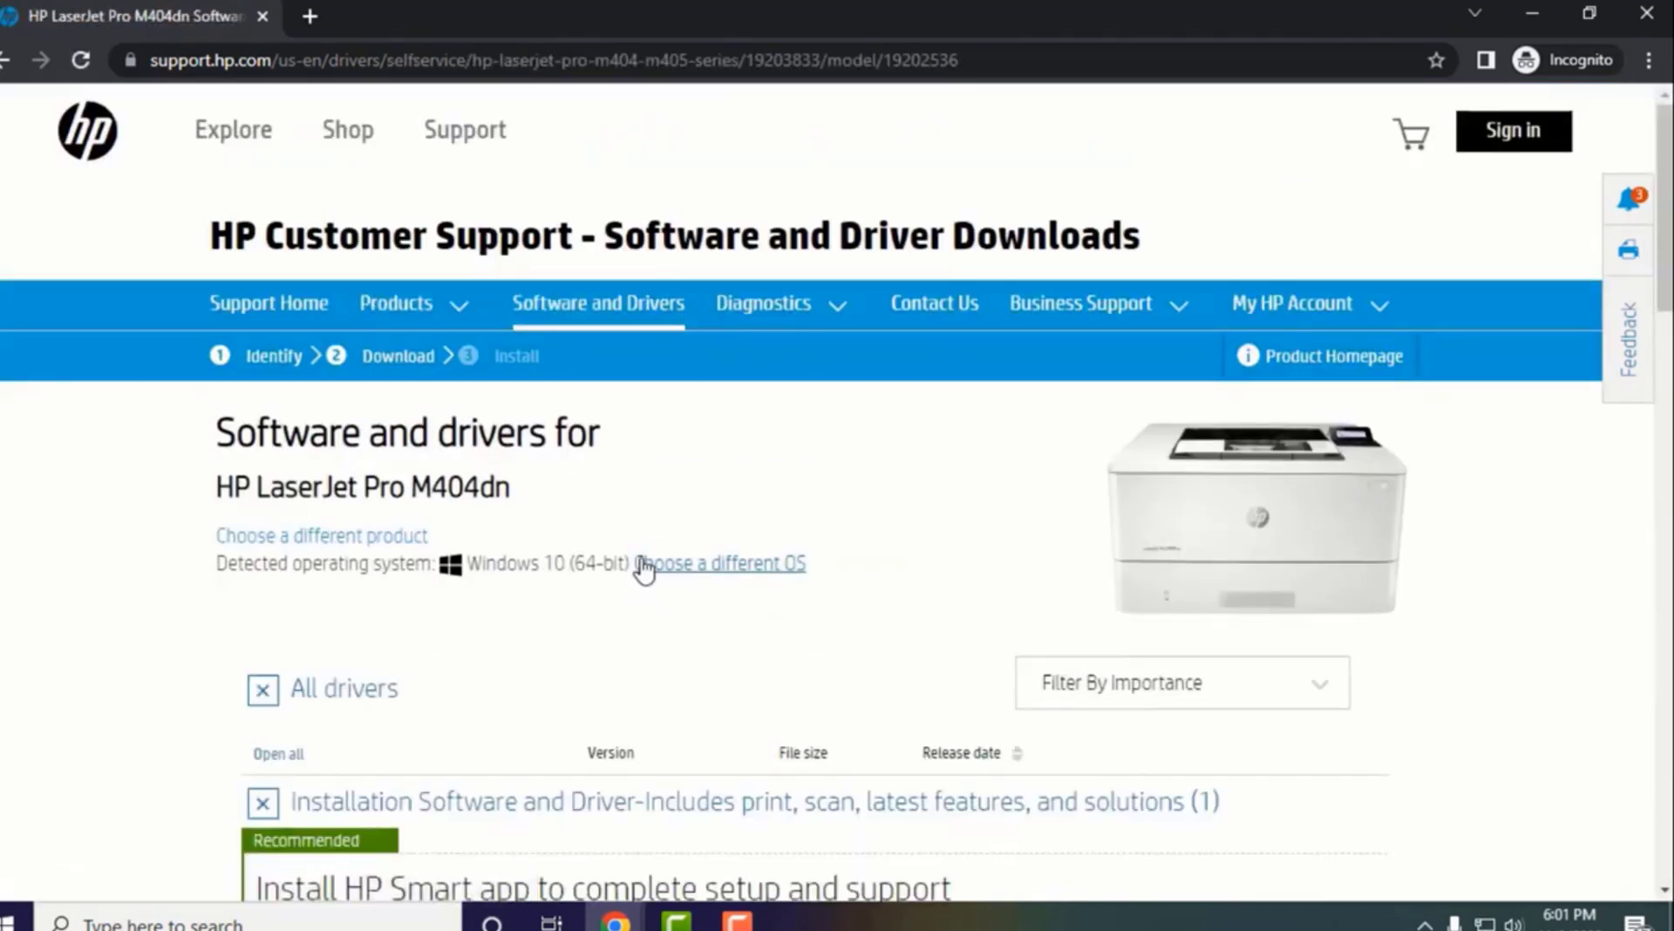
# Download the M404_M405 Series Firmware Update Utility from the Printer Firmware section
pyautogui.scroll(-15, 589, 582)
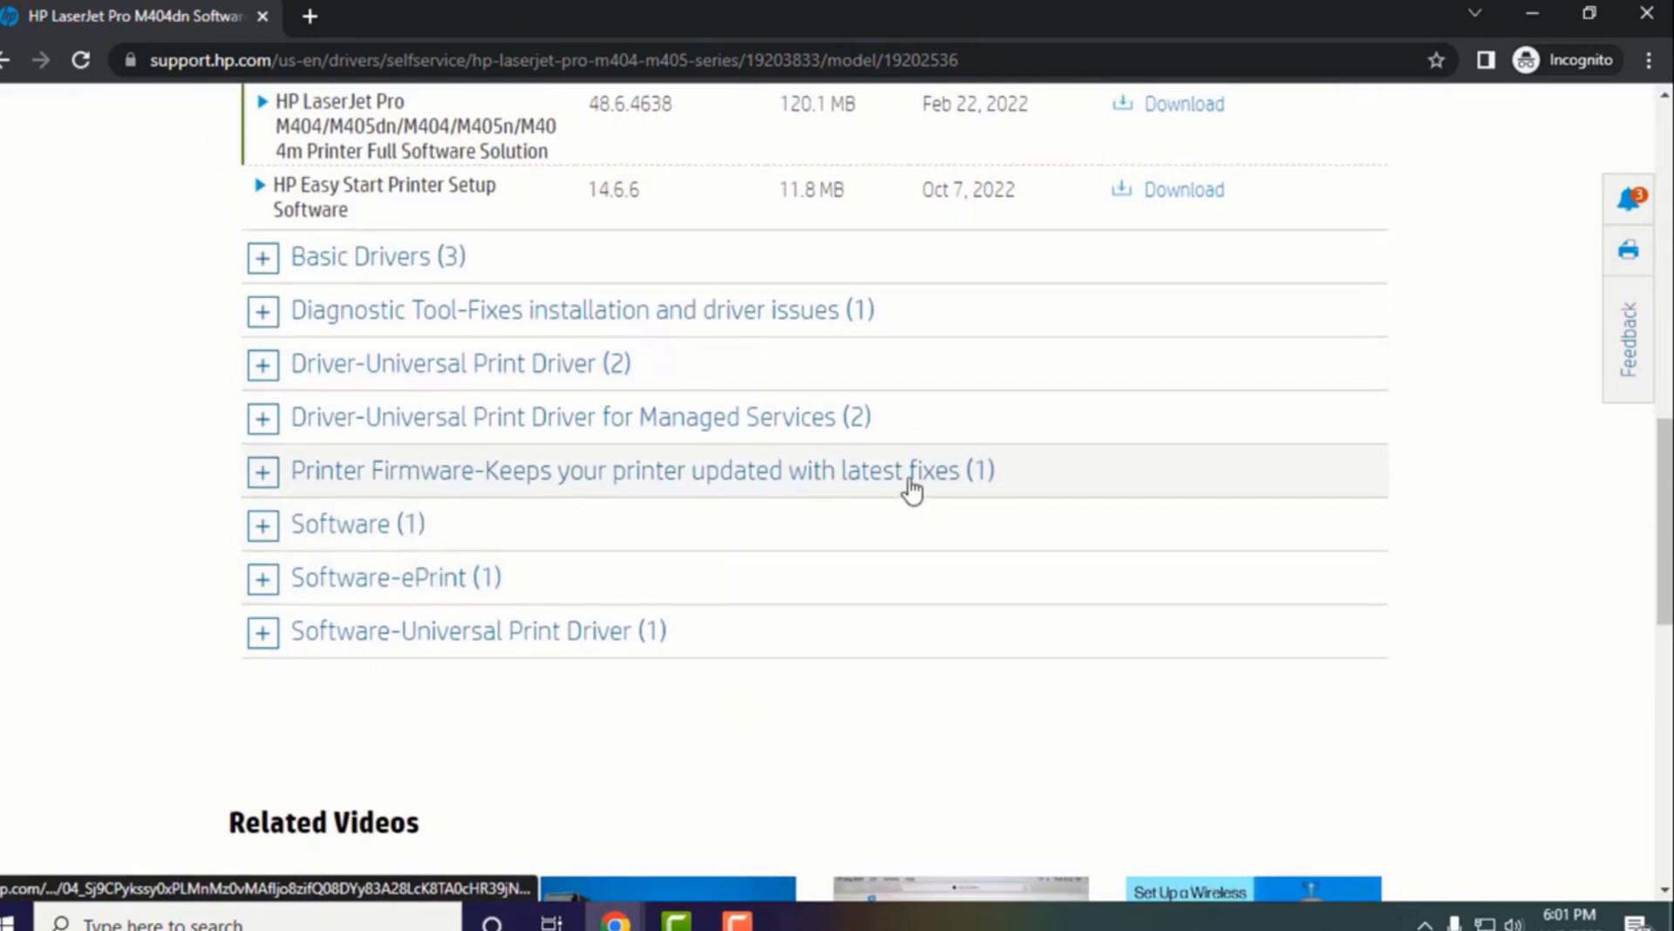
pyautogui.click(262, 472)
pyautogui.scroll(-1, 587, 471)
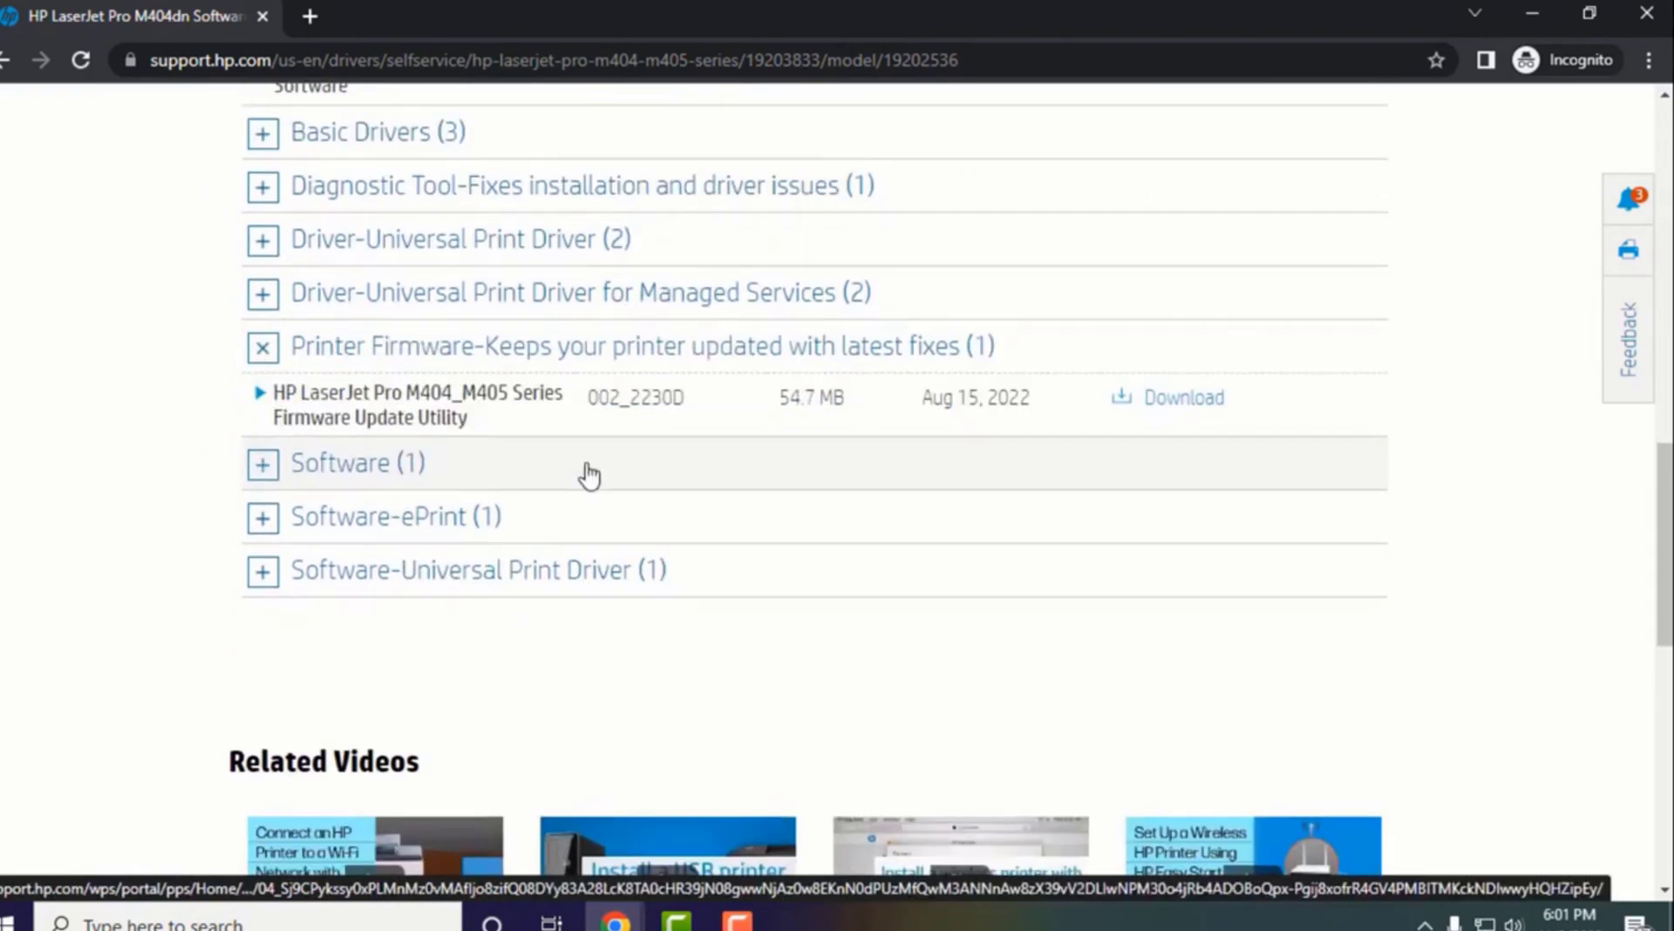
pyautogui.click(1165, 403)
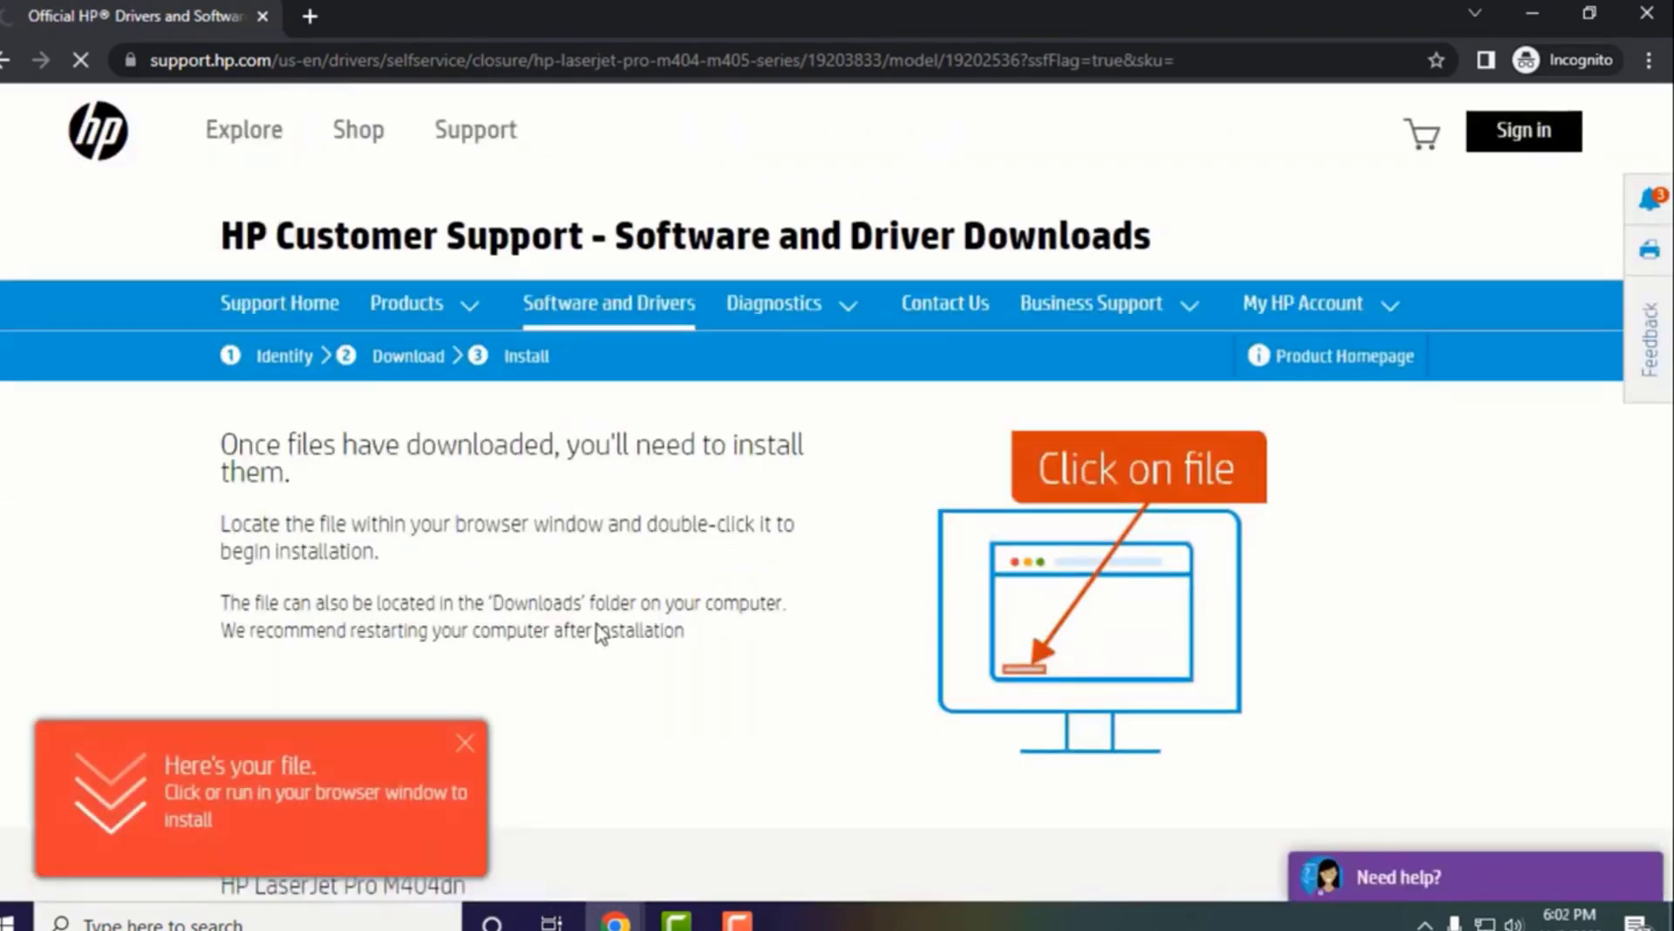
# Save the firmware file into the personal folder on Local Disk (G:), then show all downloads
pyautogui.scroll(-2, 172, 317)
pyautogui.click(96, 348)
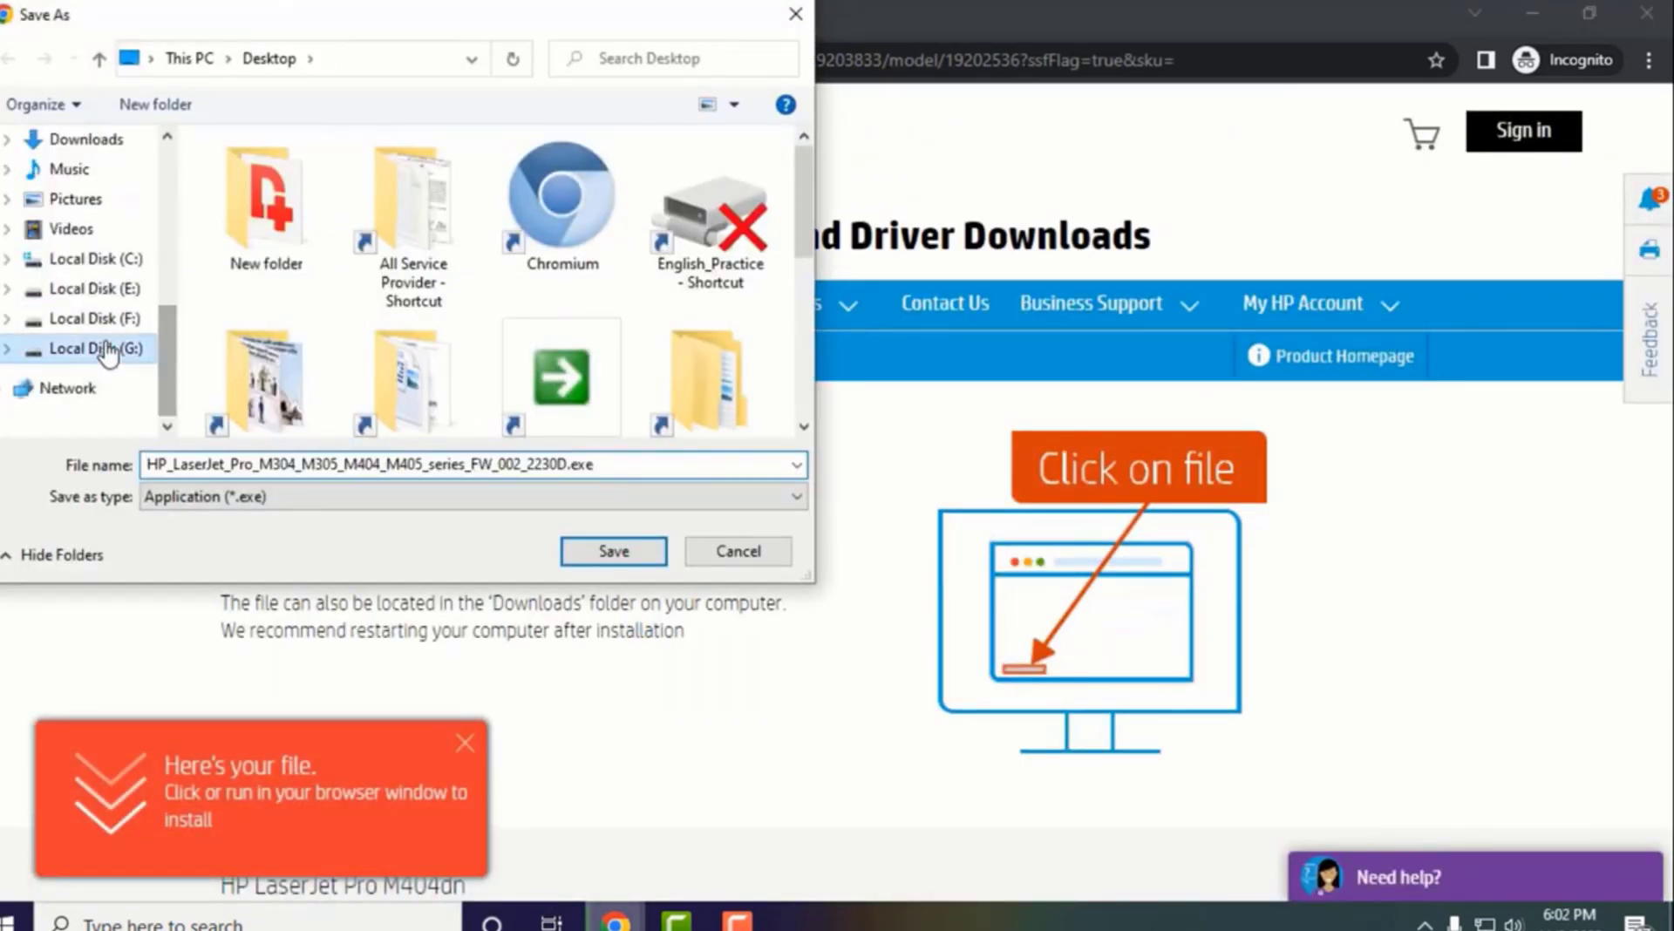
pyautogui.scroll(-1, 517, 355)
pyautogui.doubleClick(517, 355)
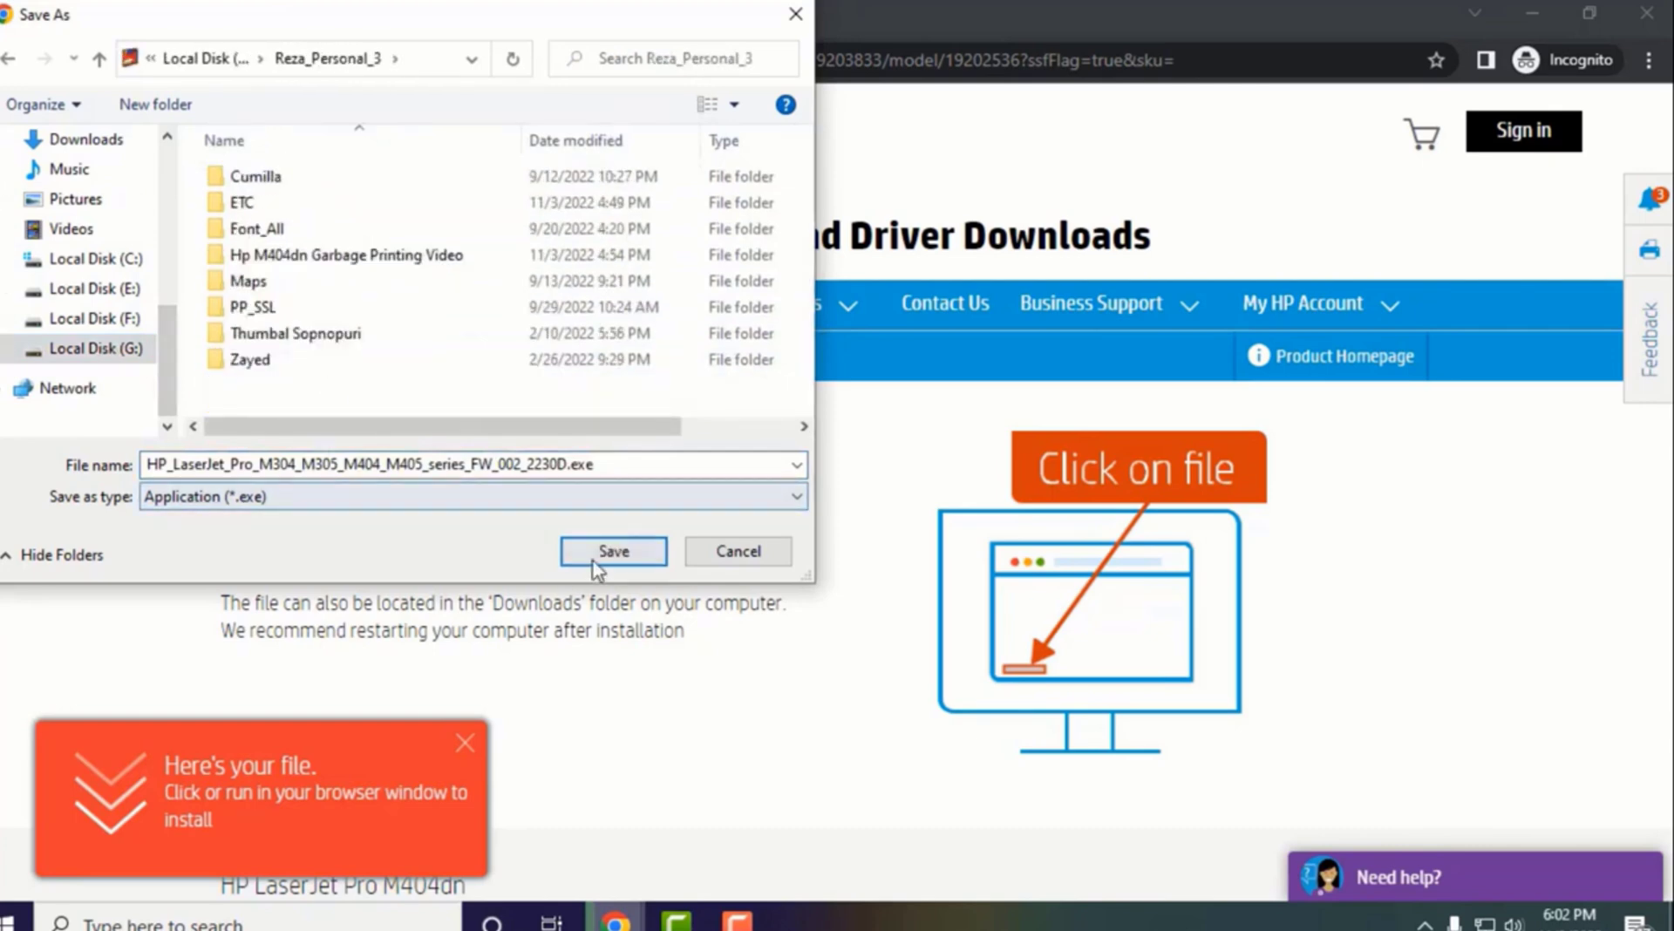
pyautogui.click(614, 551)
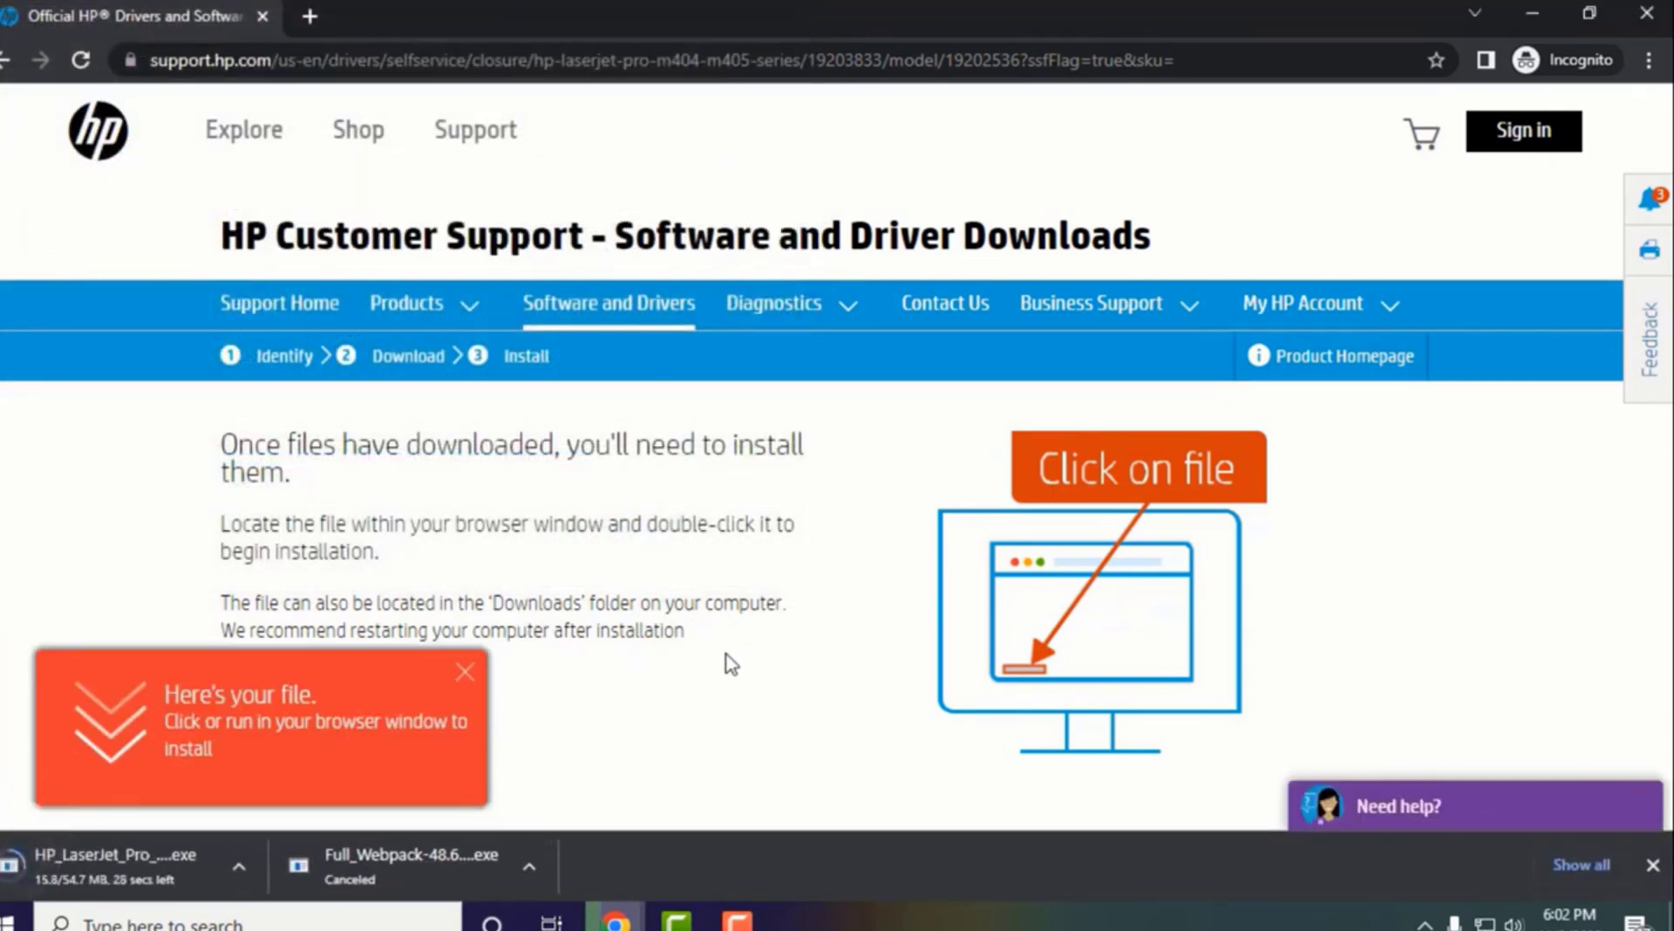
pyautogui.click(1578, 865)
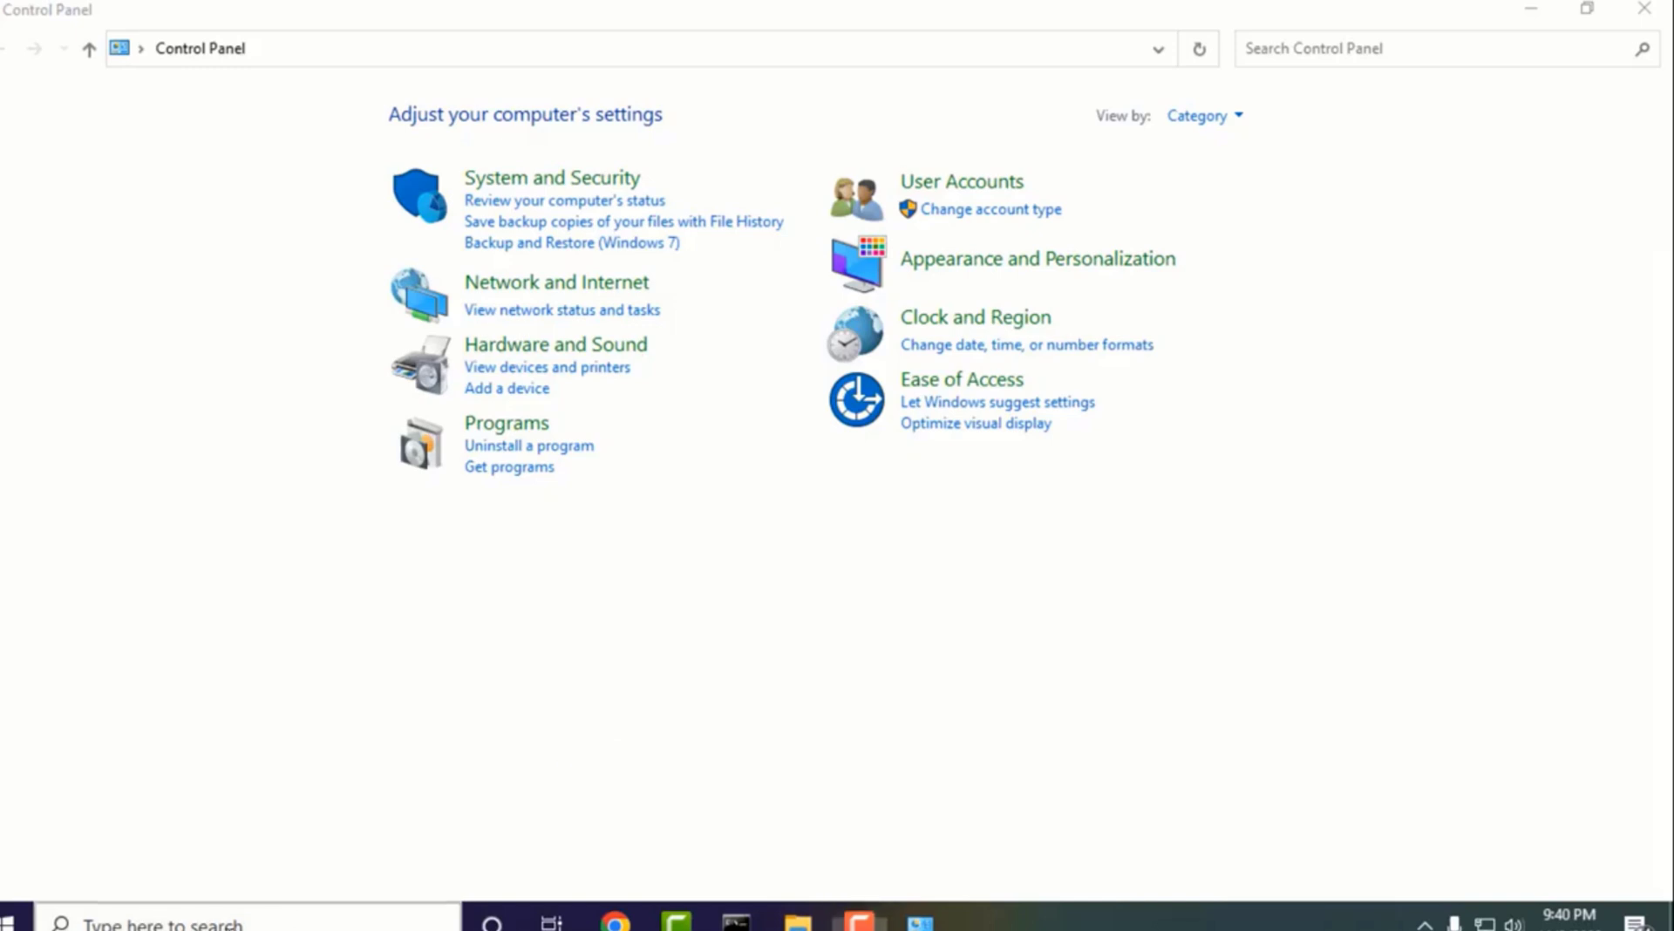
# Open the Ethernet adapter's properties via Control Panel's network adapter settings
pyautogui.click(397, 911)
pyautogui.write('con')
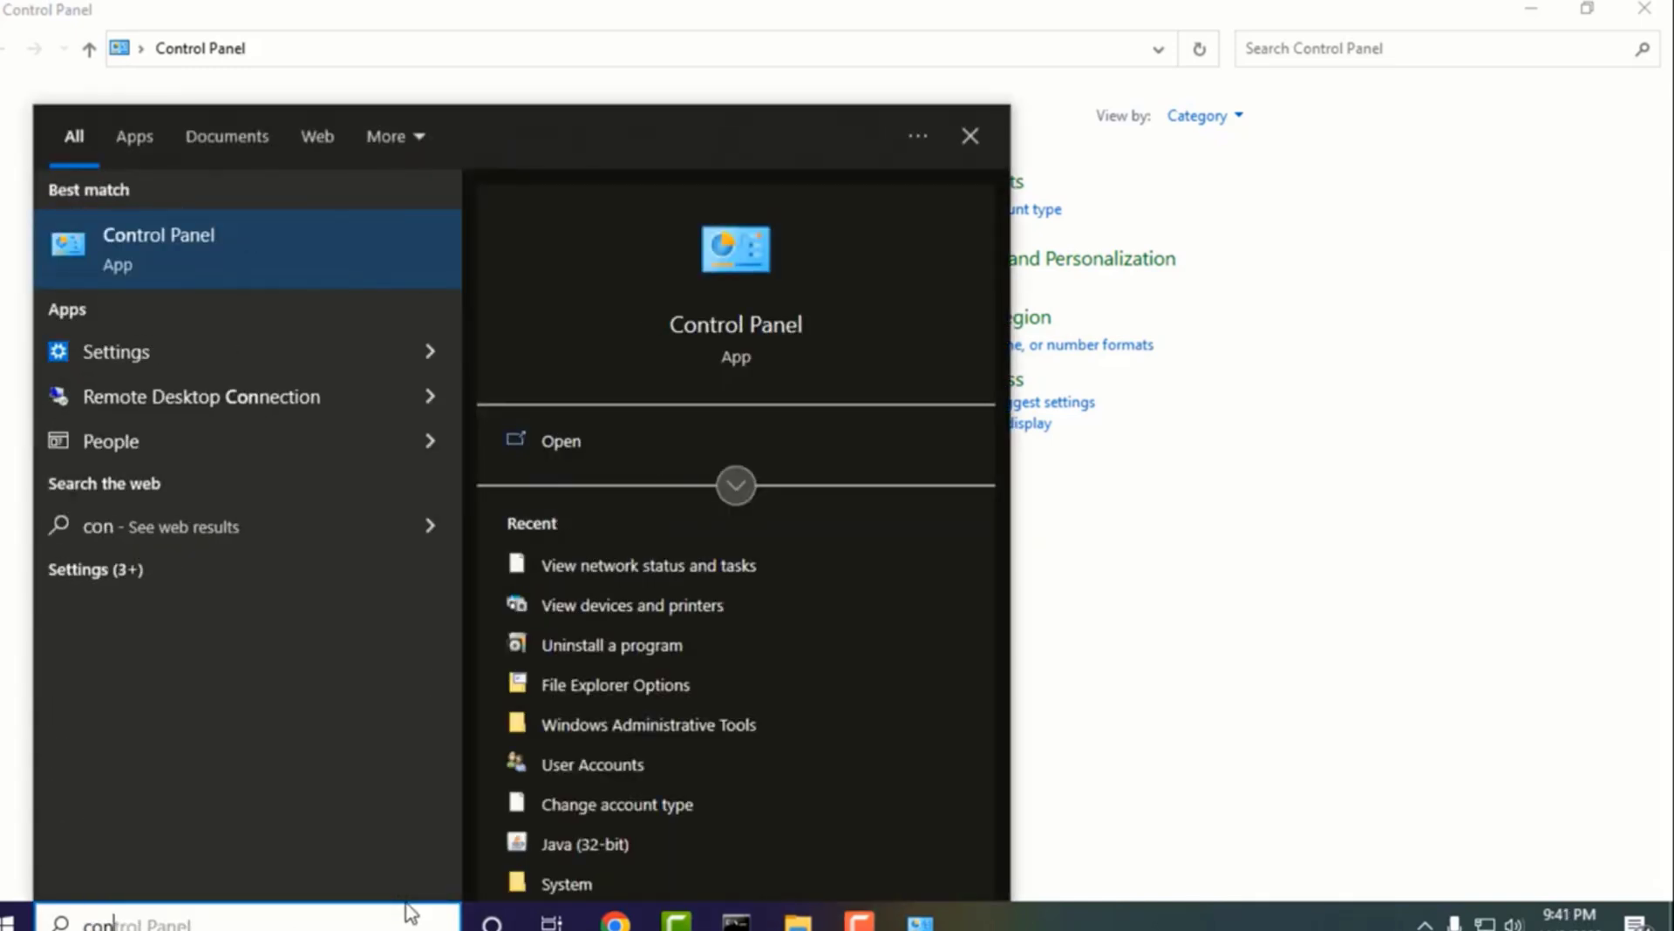
pyautogui.click(212, 250)
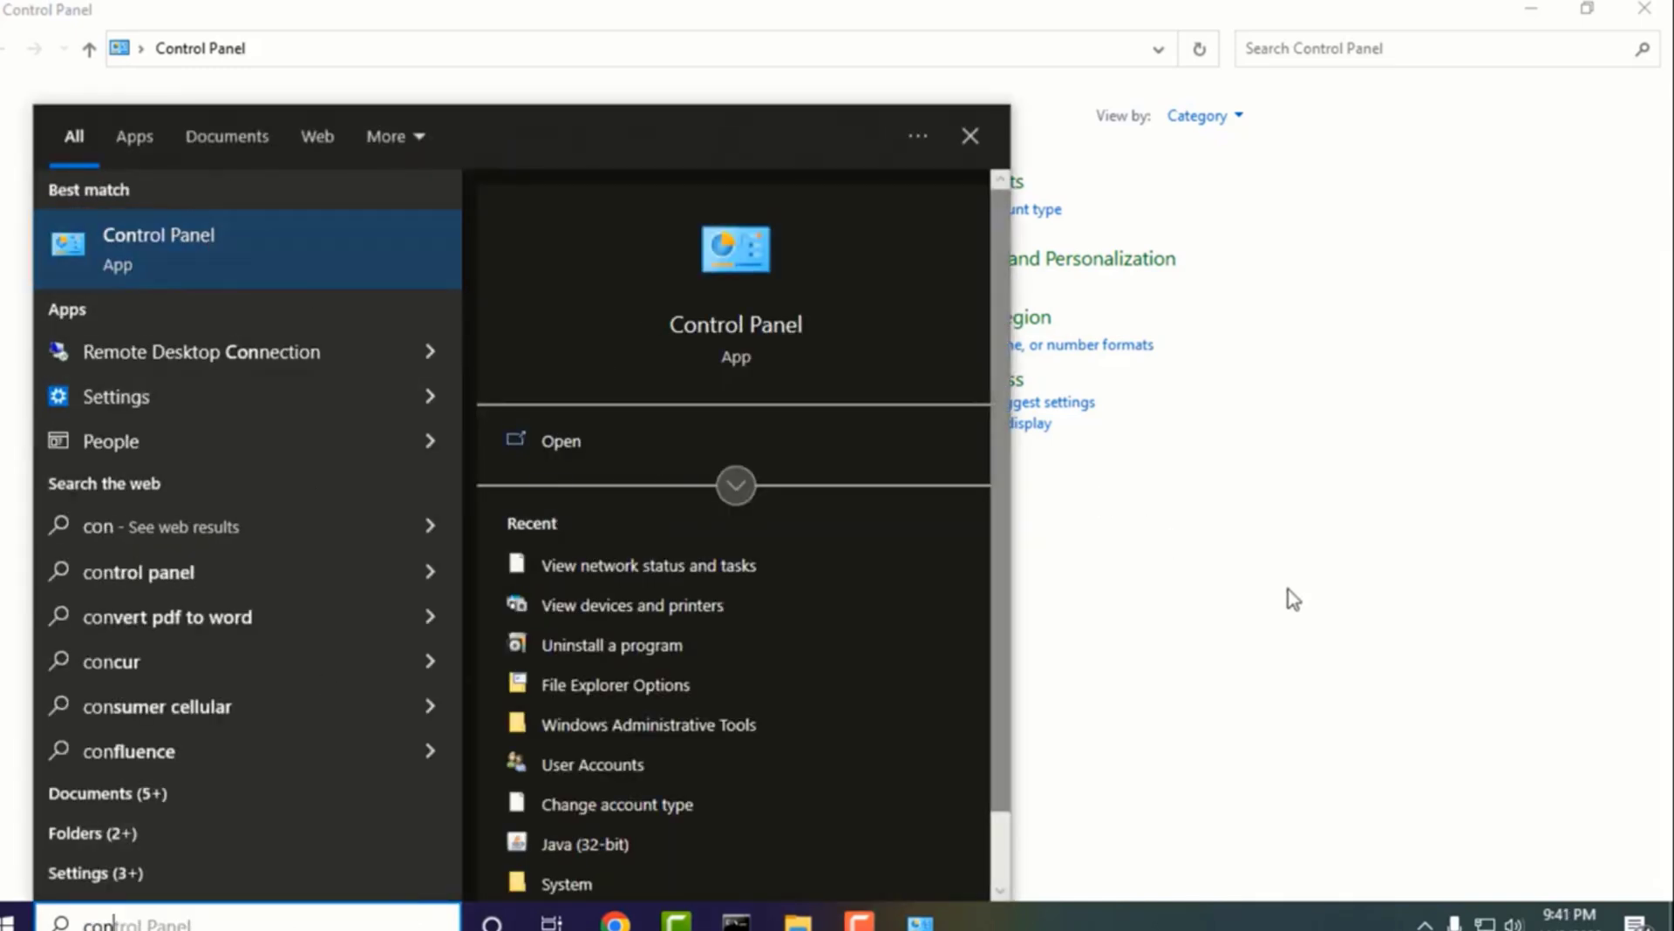
pyautogui.click(508, 313)
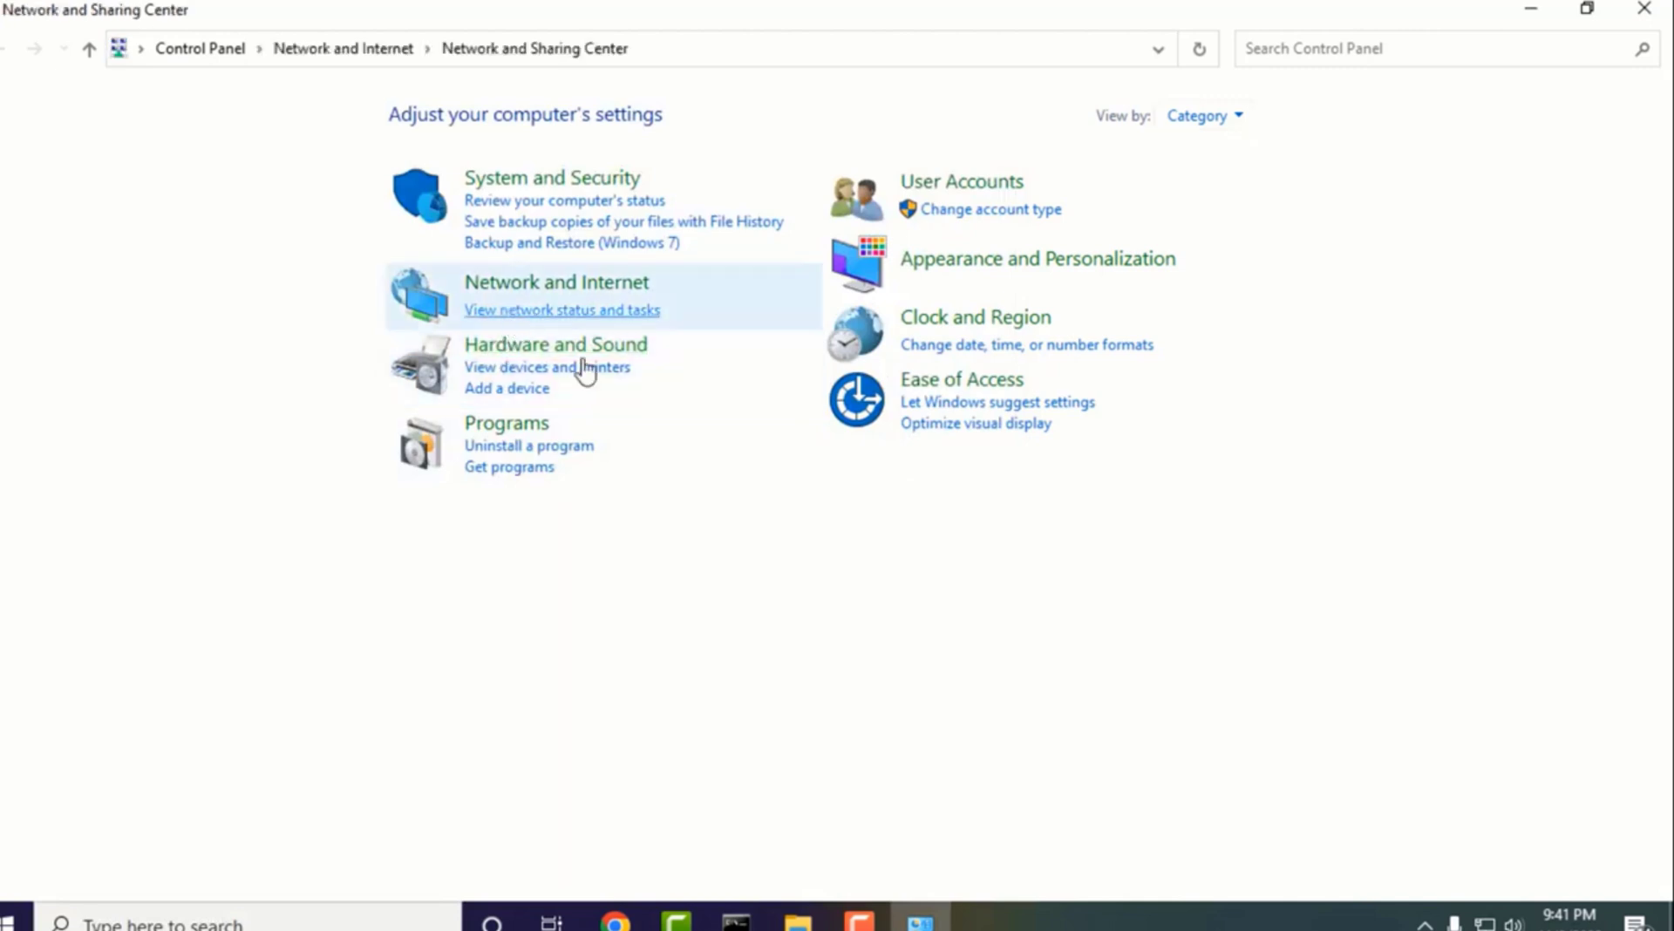
pyautogui.click(92, 155)
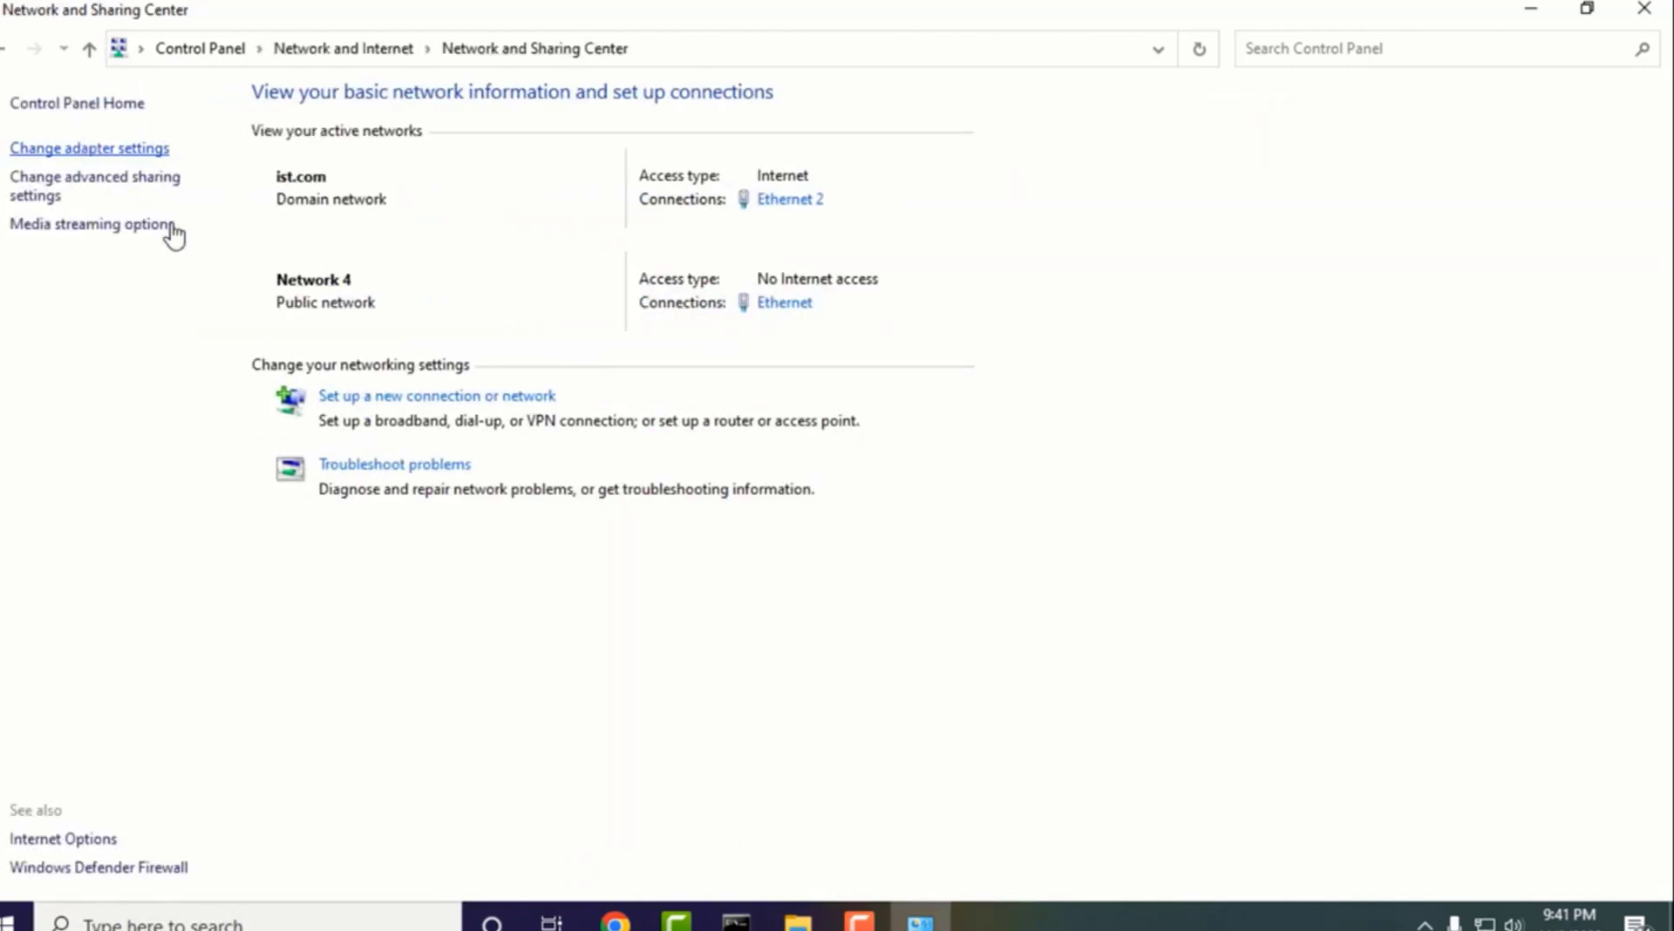
pyautogui.click(91, 170)
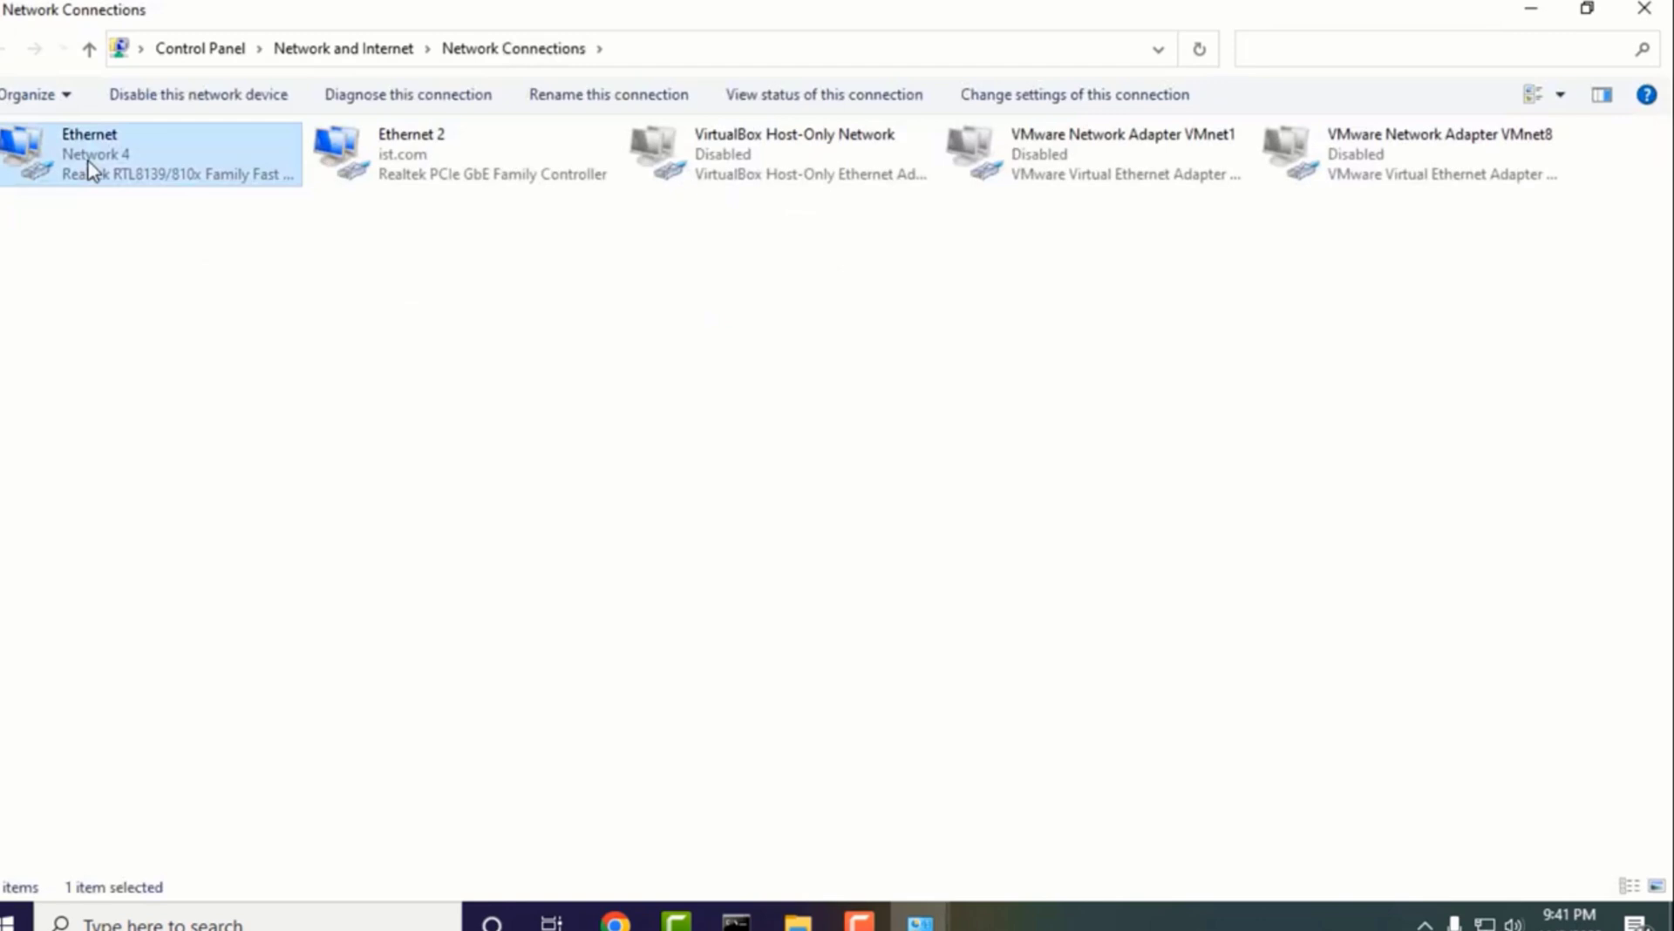
pyautogui.rightClick(91, 167)
pyautogui.click(180, 397)
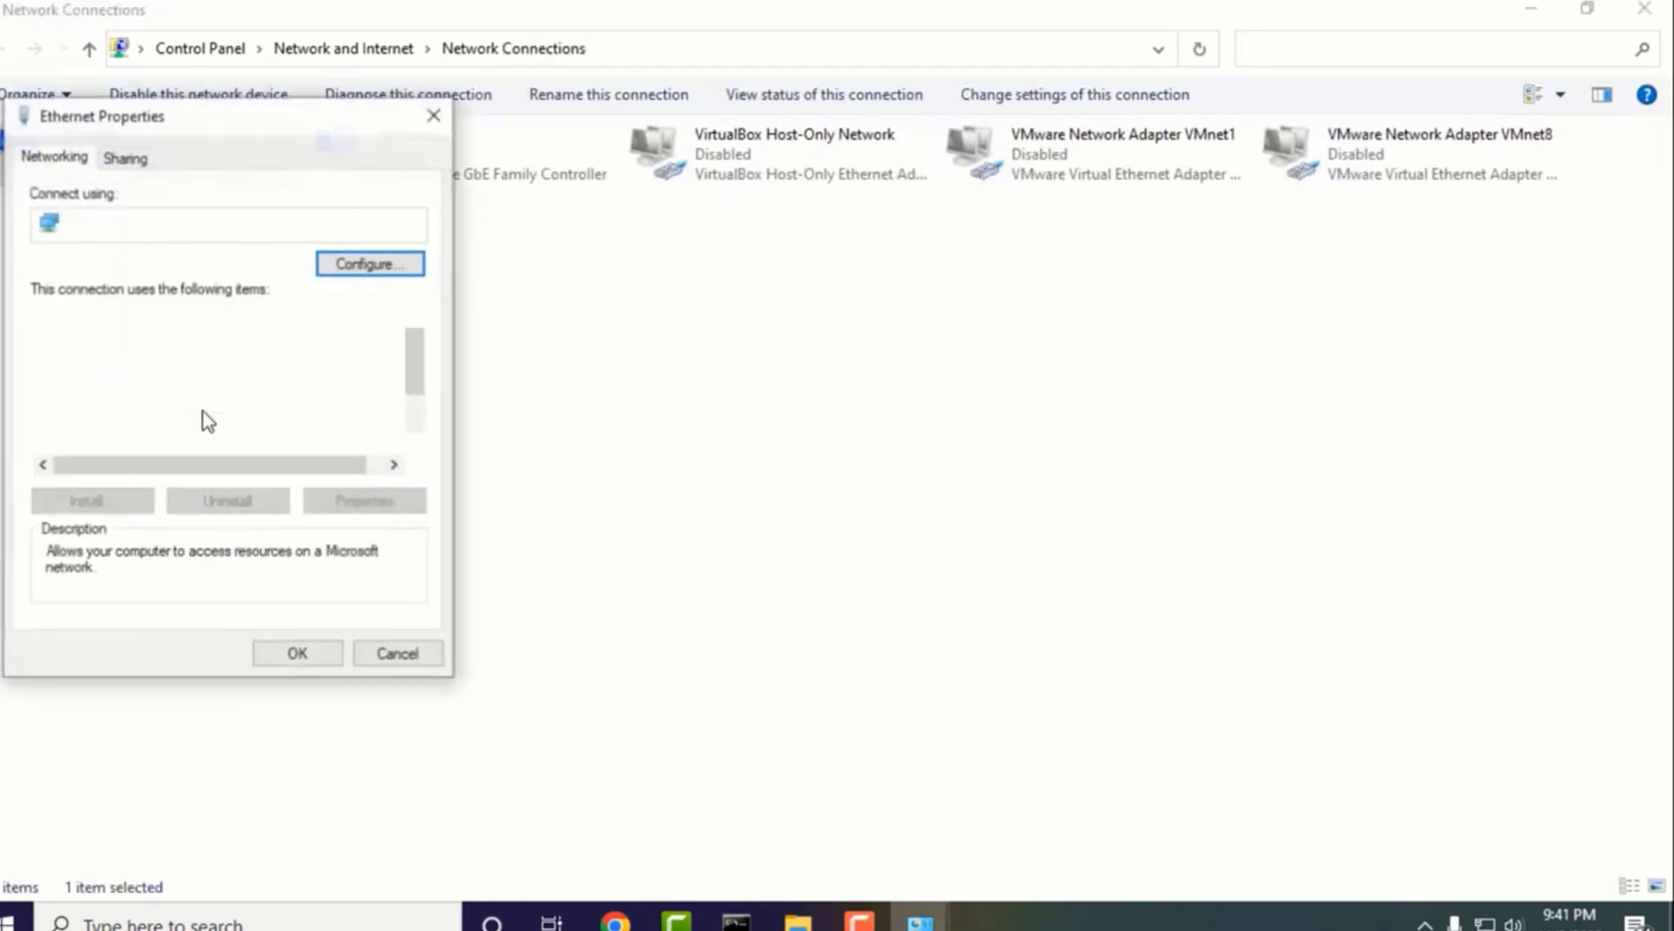
# Set Ethernet IPv4 to static 169.254.163.21 with subnet mask 255.255.0.0 and apply
pyautogui.doubleClick(225, 422)
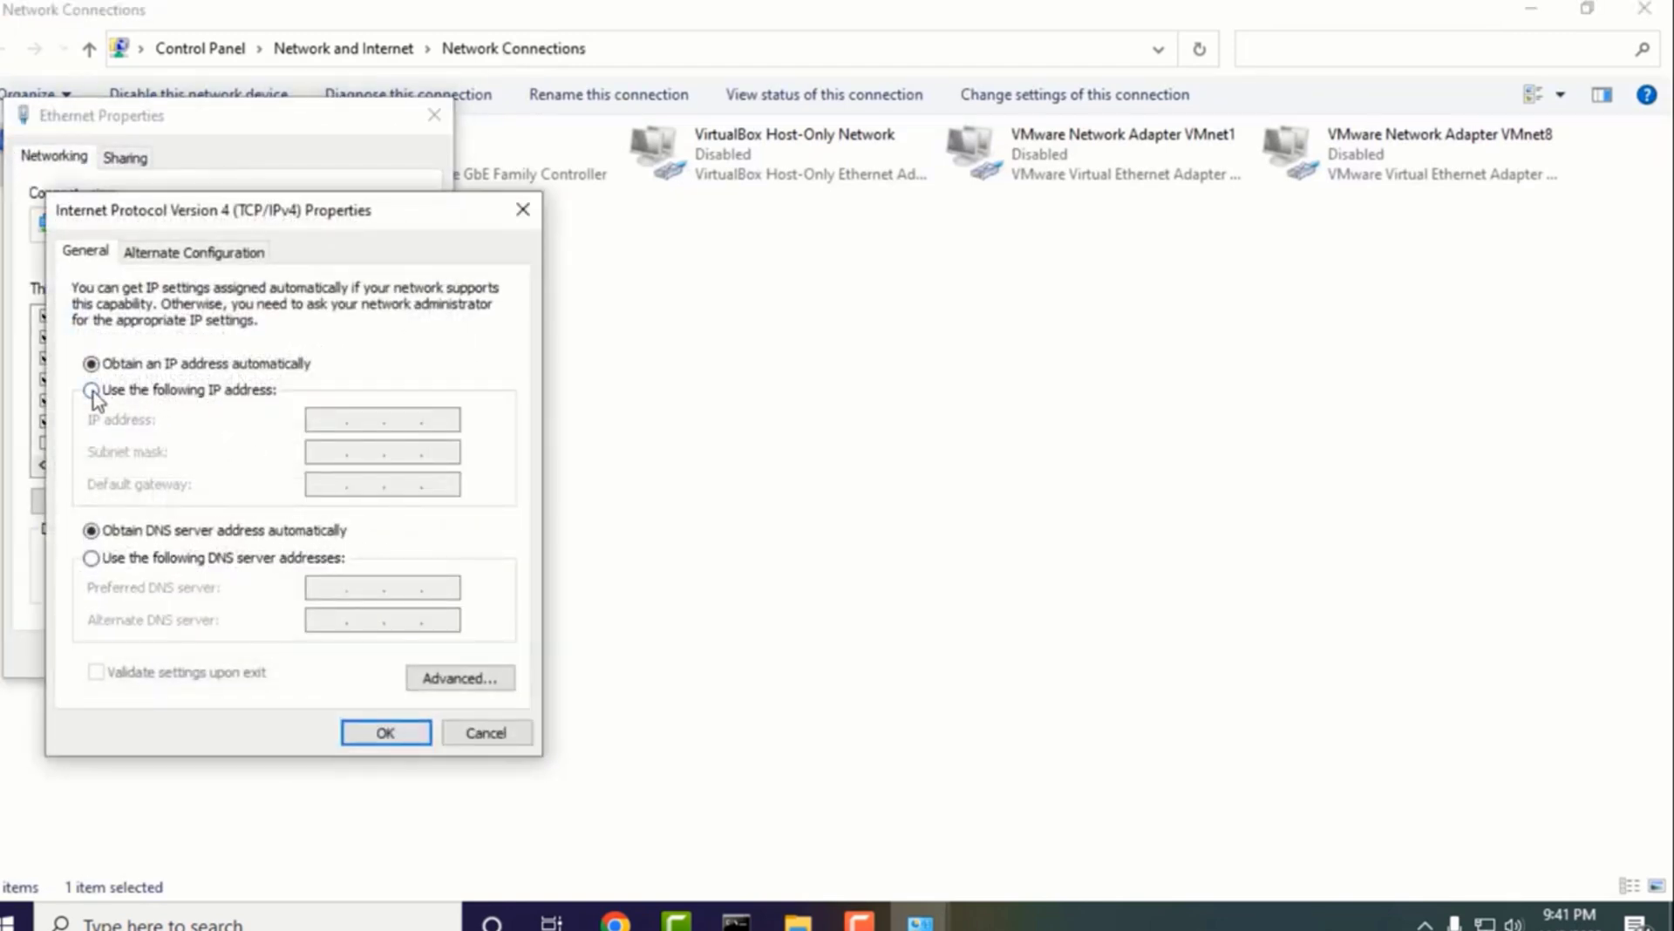
pyautogui.click(91, 390)
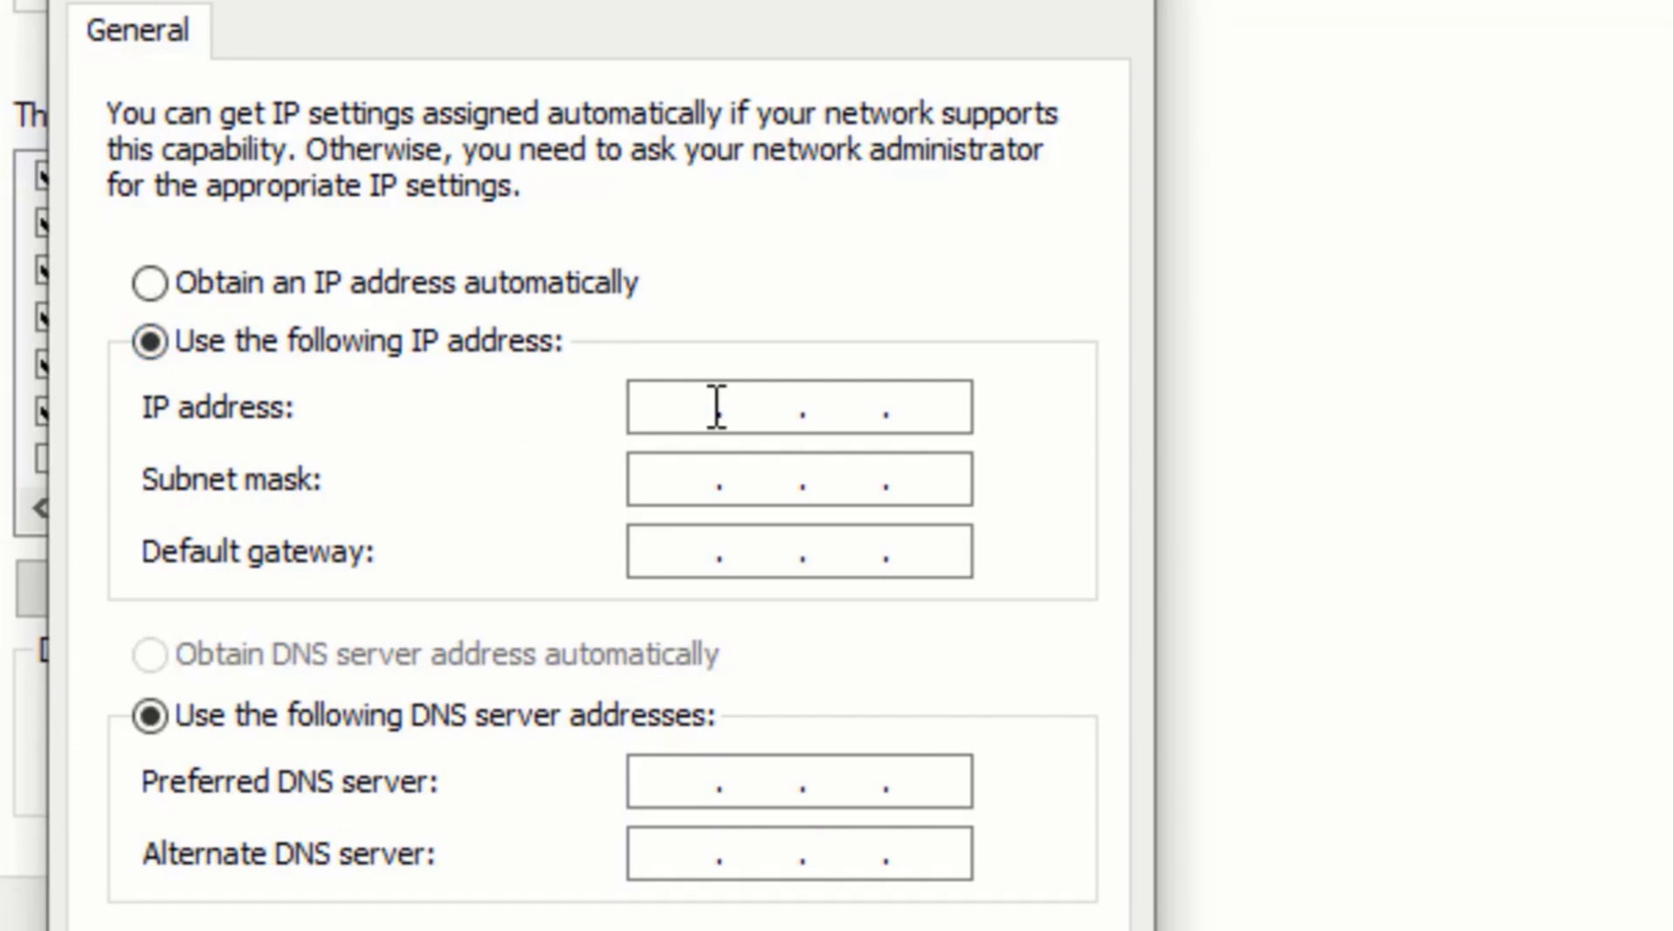
pyautogui.click(717, 407)
pyautogui.write('169 . 254 . ')
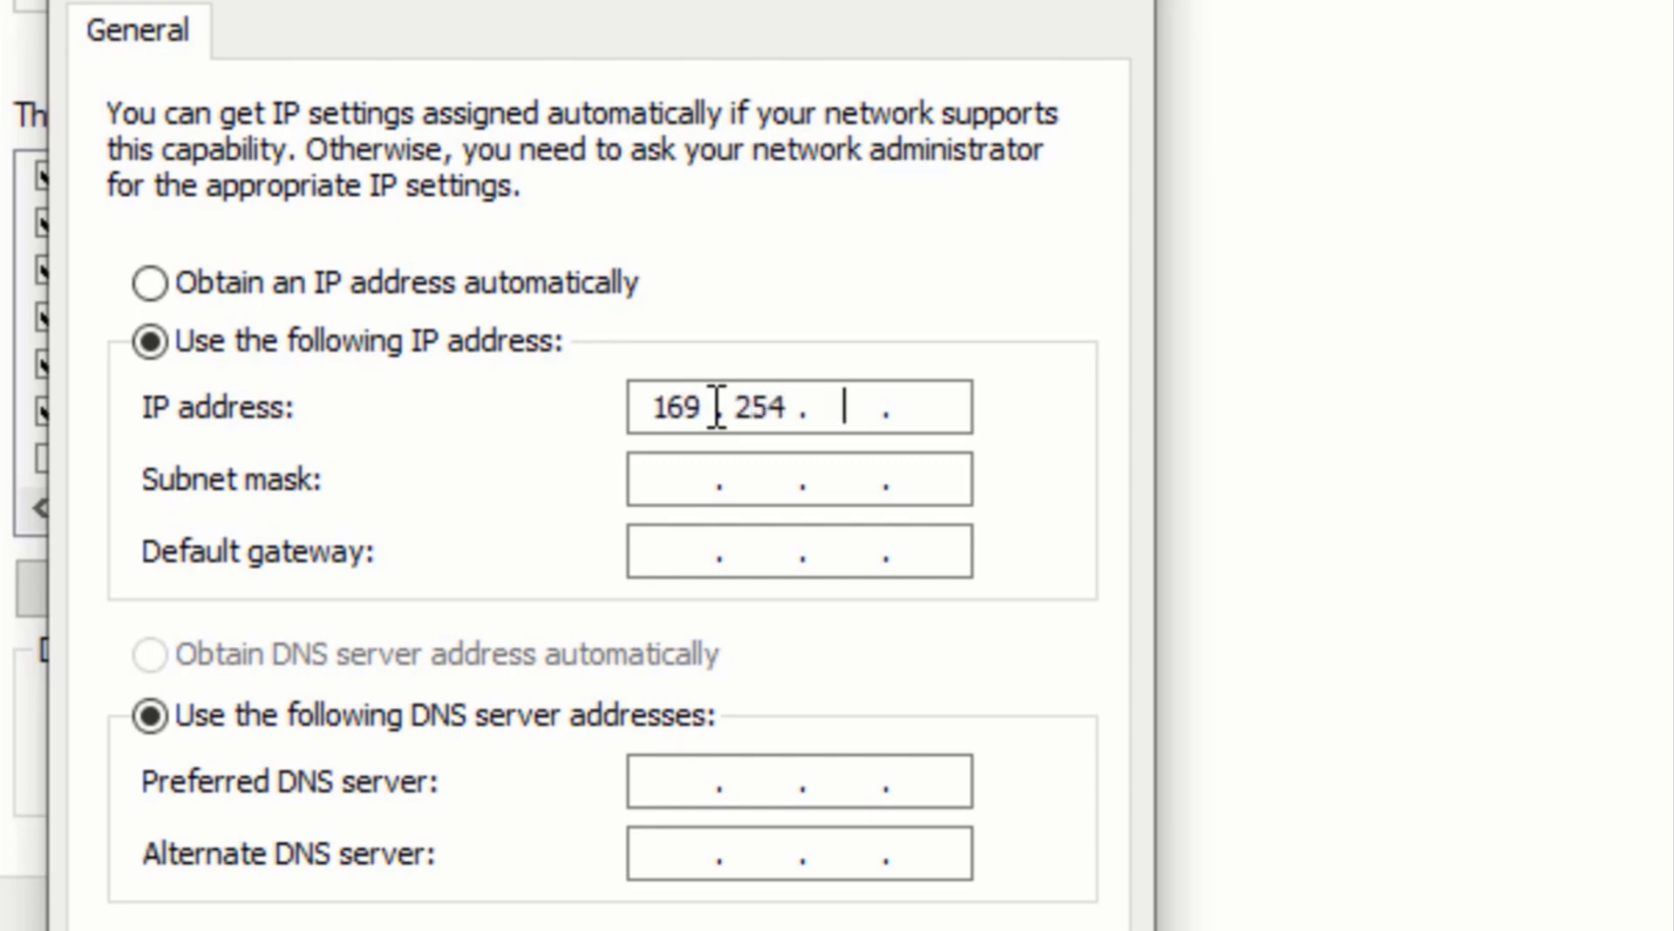
pyautogui.write('163 . 21')
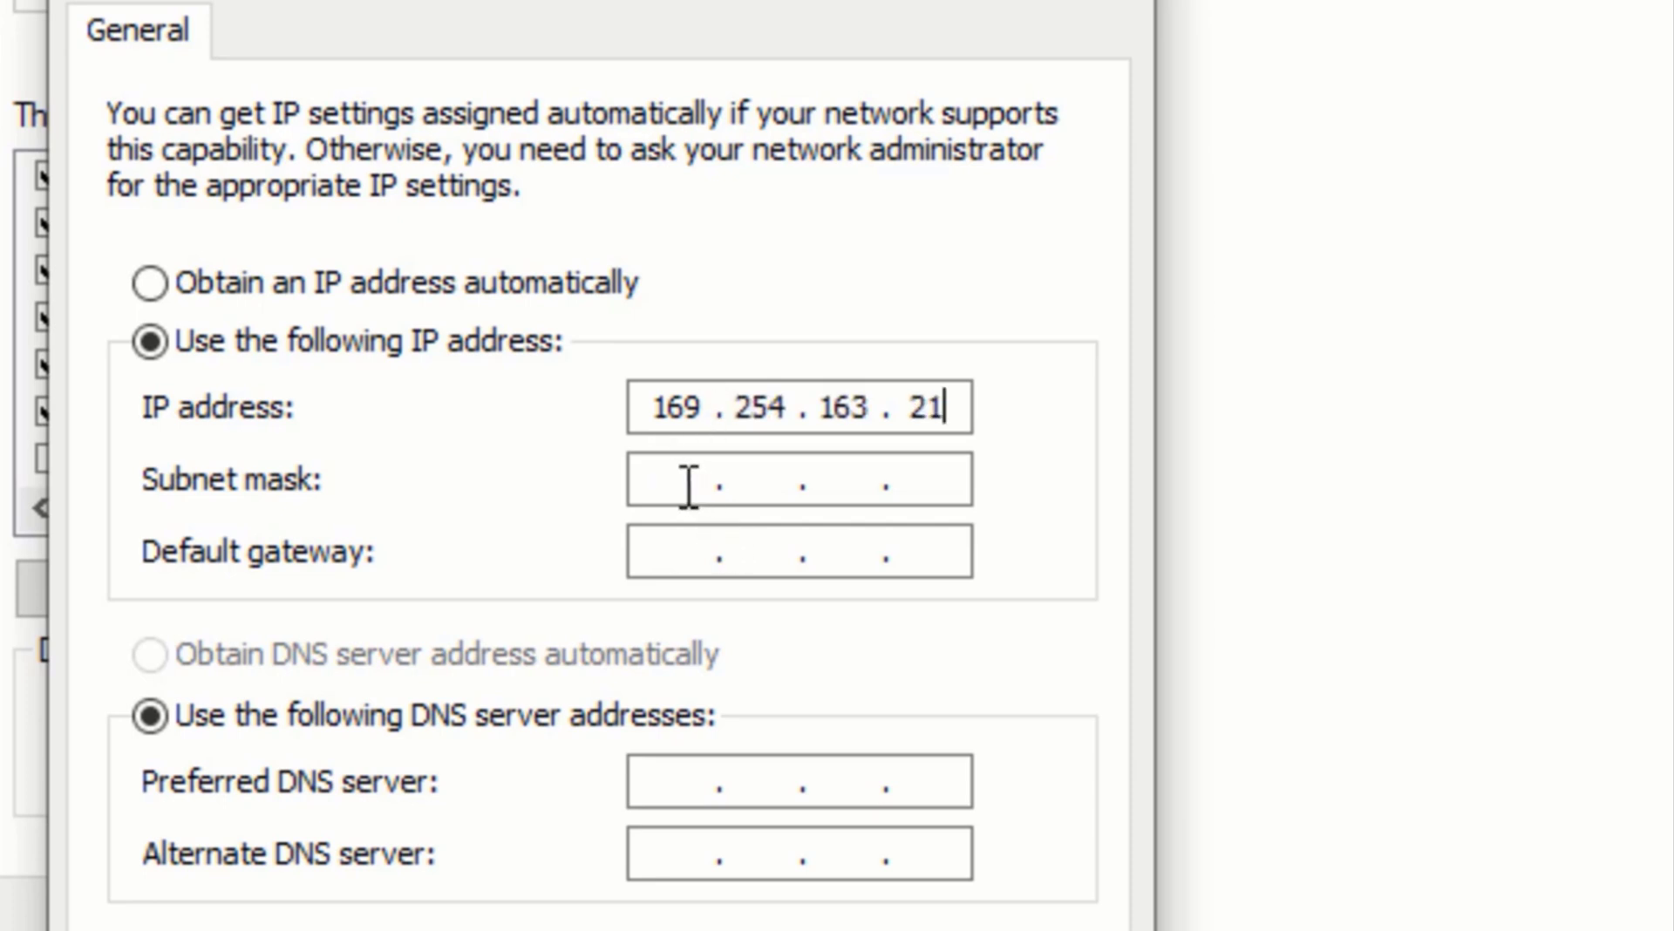
pyautogui.click(689, 485)
pyautogui.click(682, 553)
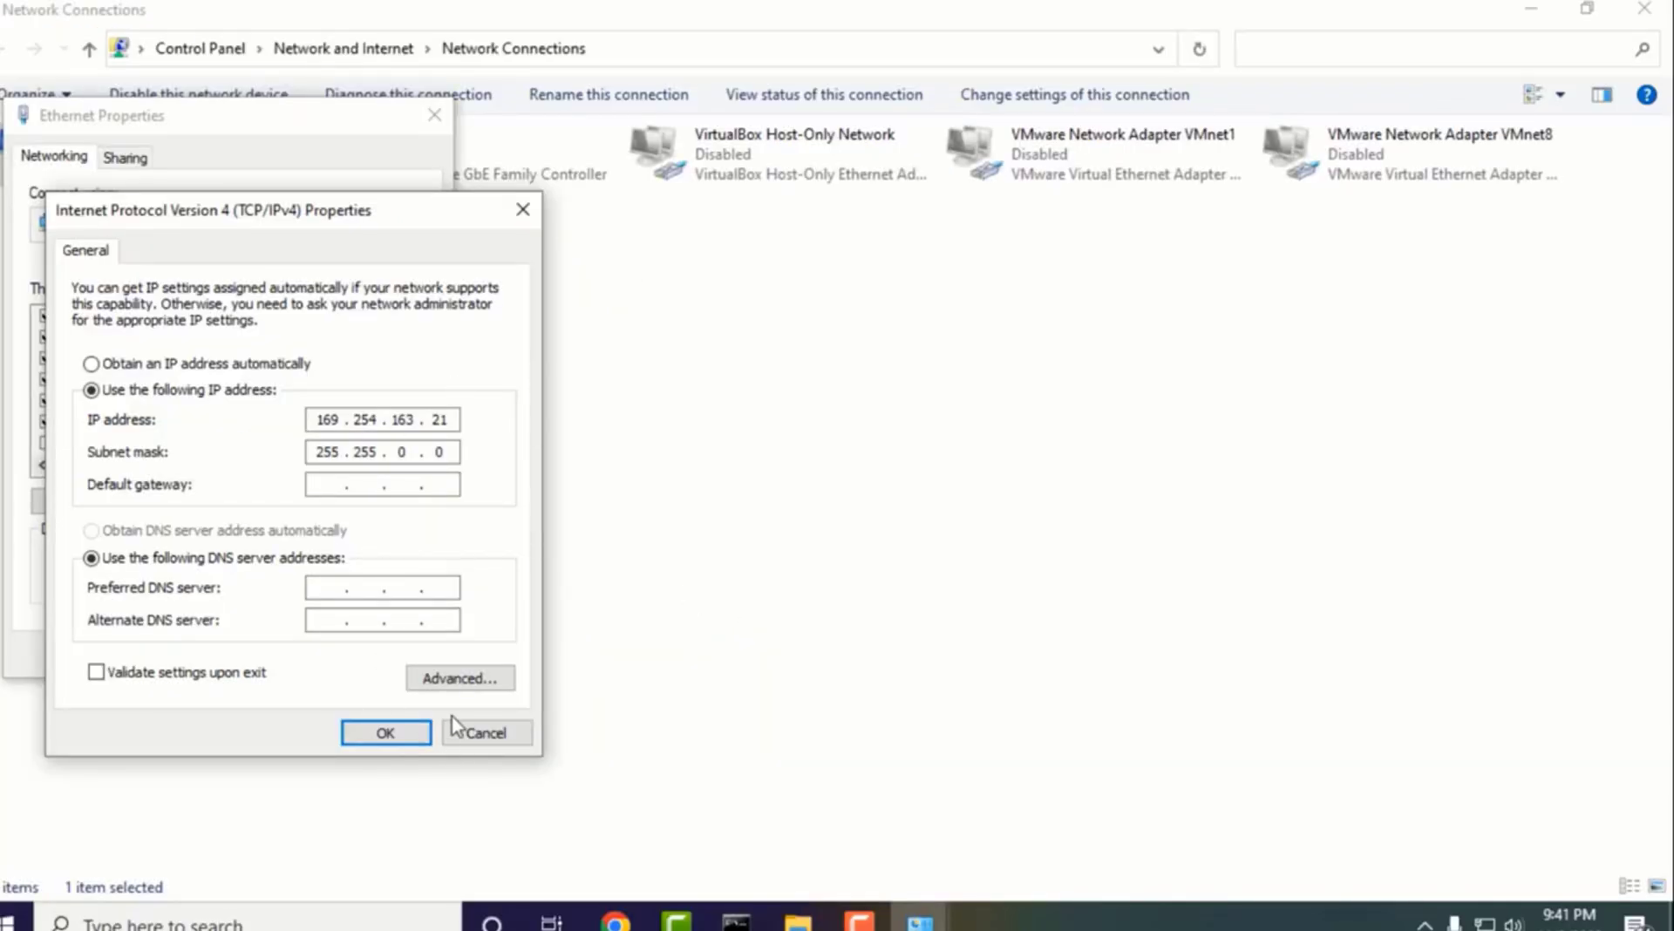
pyautogui.click(386, 733)
pyautogui.click(295, 654)
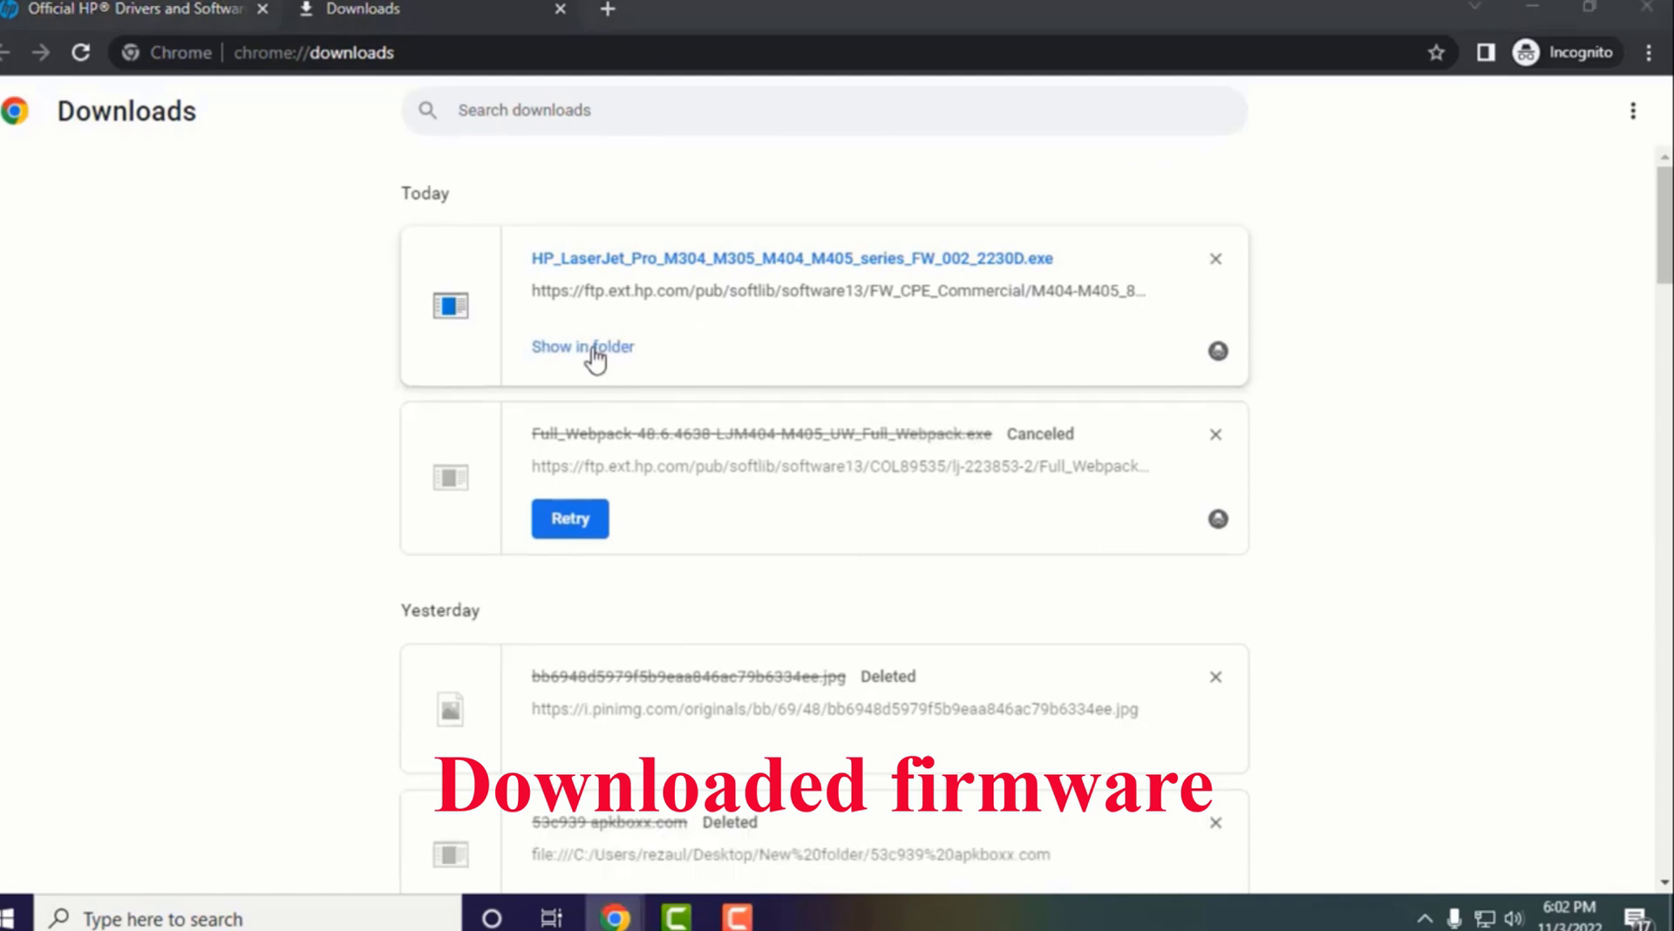
# Run the downloaded M304-M405 firmware file as administrator from its folder
pyautogui.click(596, 349)
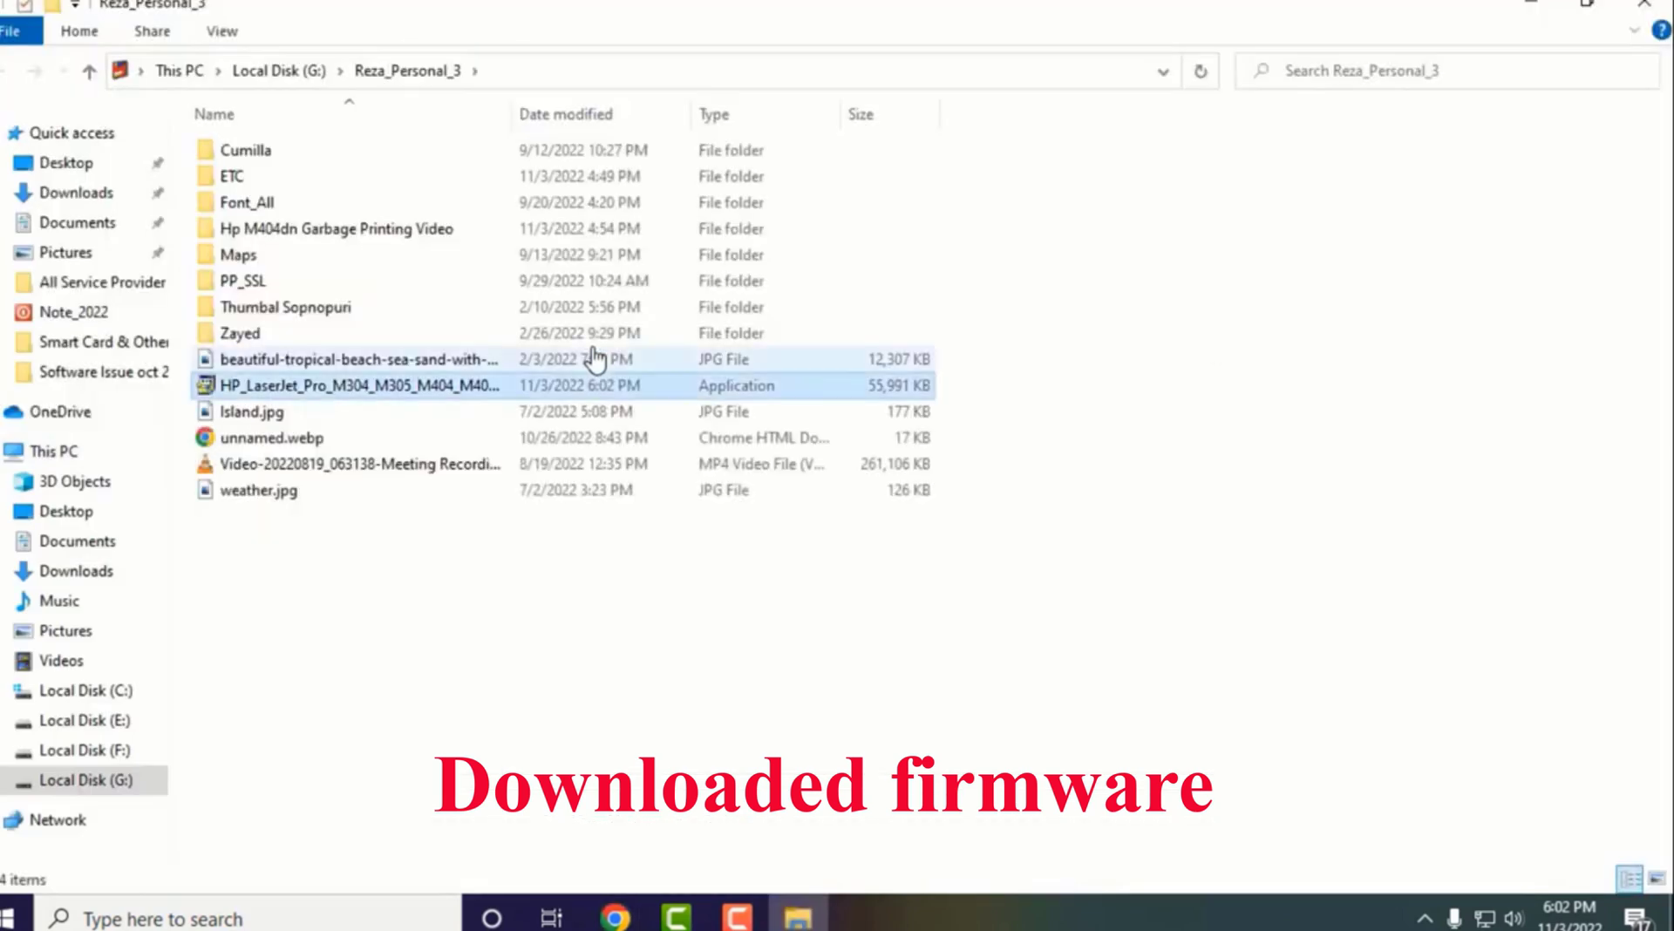
pyautogui.rightClick(269, 394)
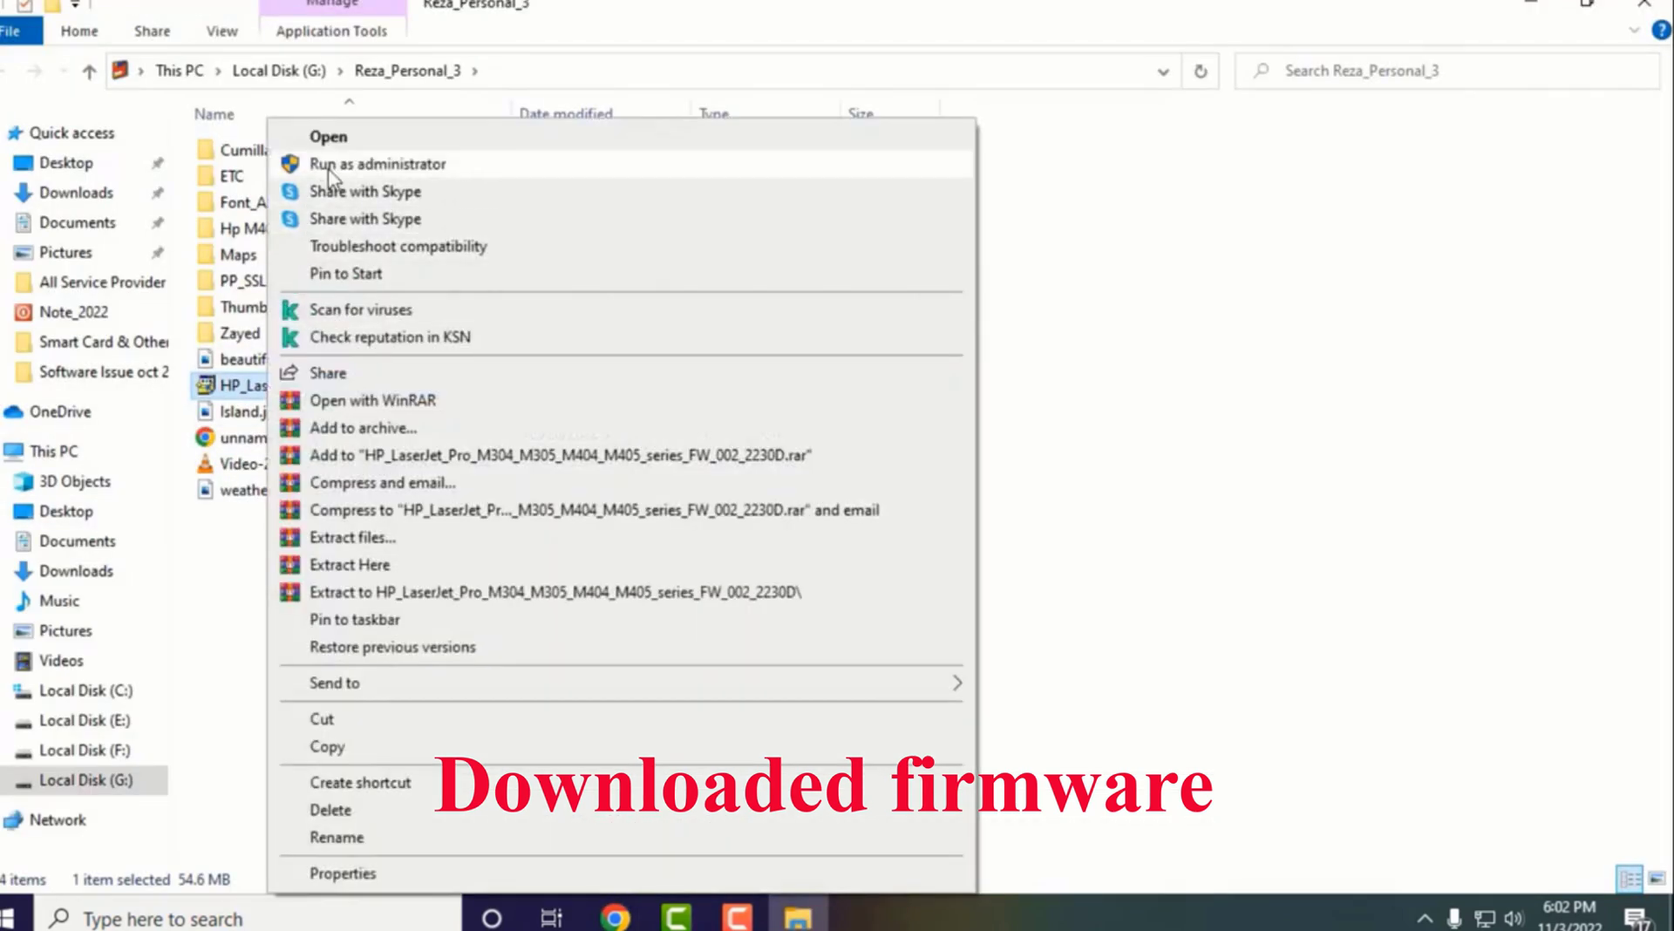
pyautogui.click(293, 165)
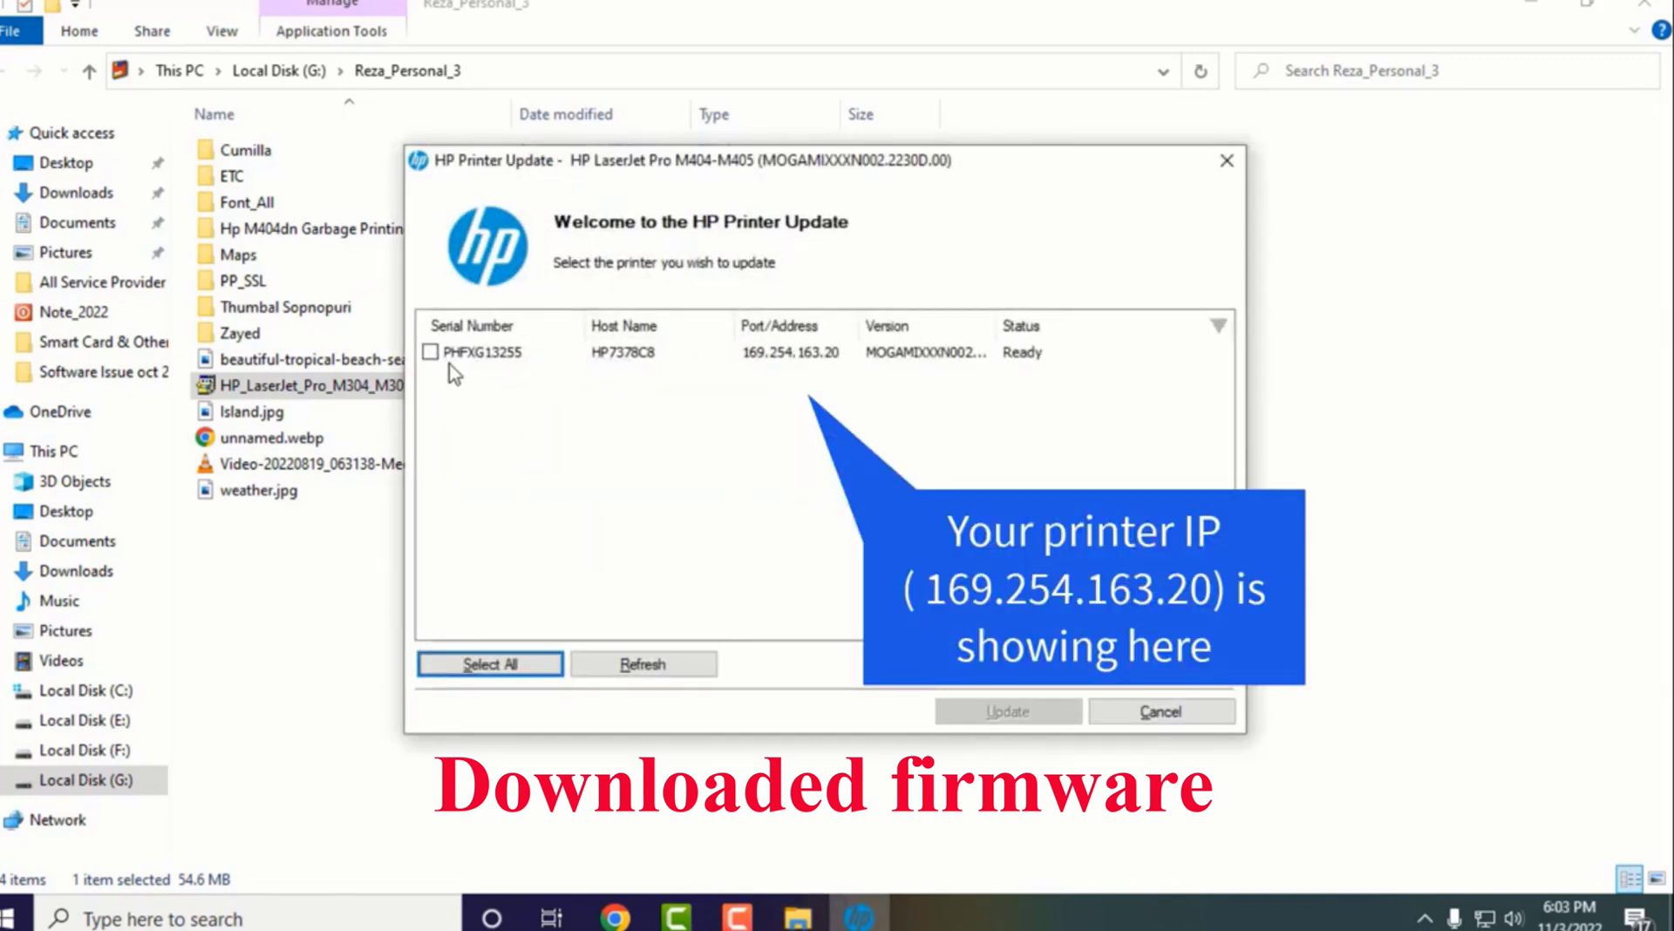
# Tick the printer at 169.254.163.20 and start its firmware update
pyautogui.click(788, 353)
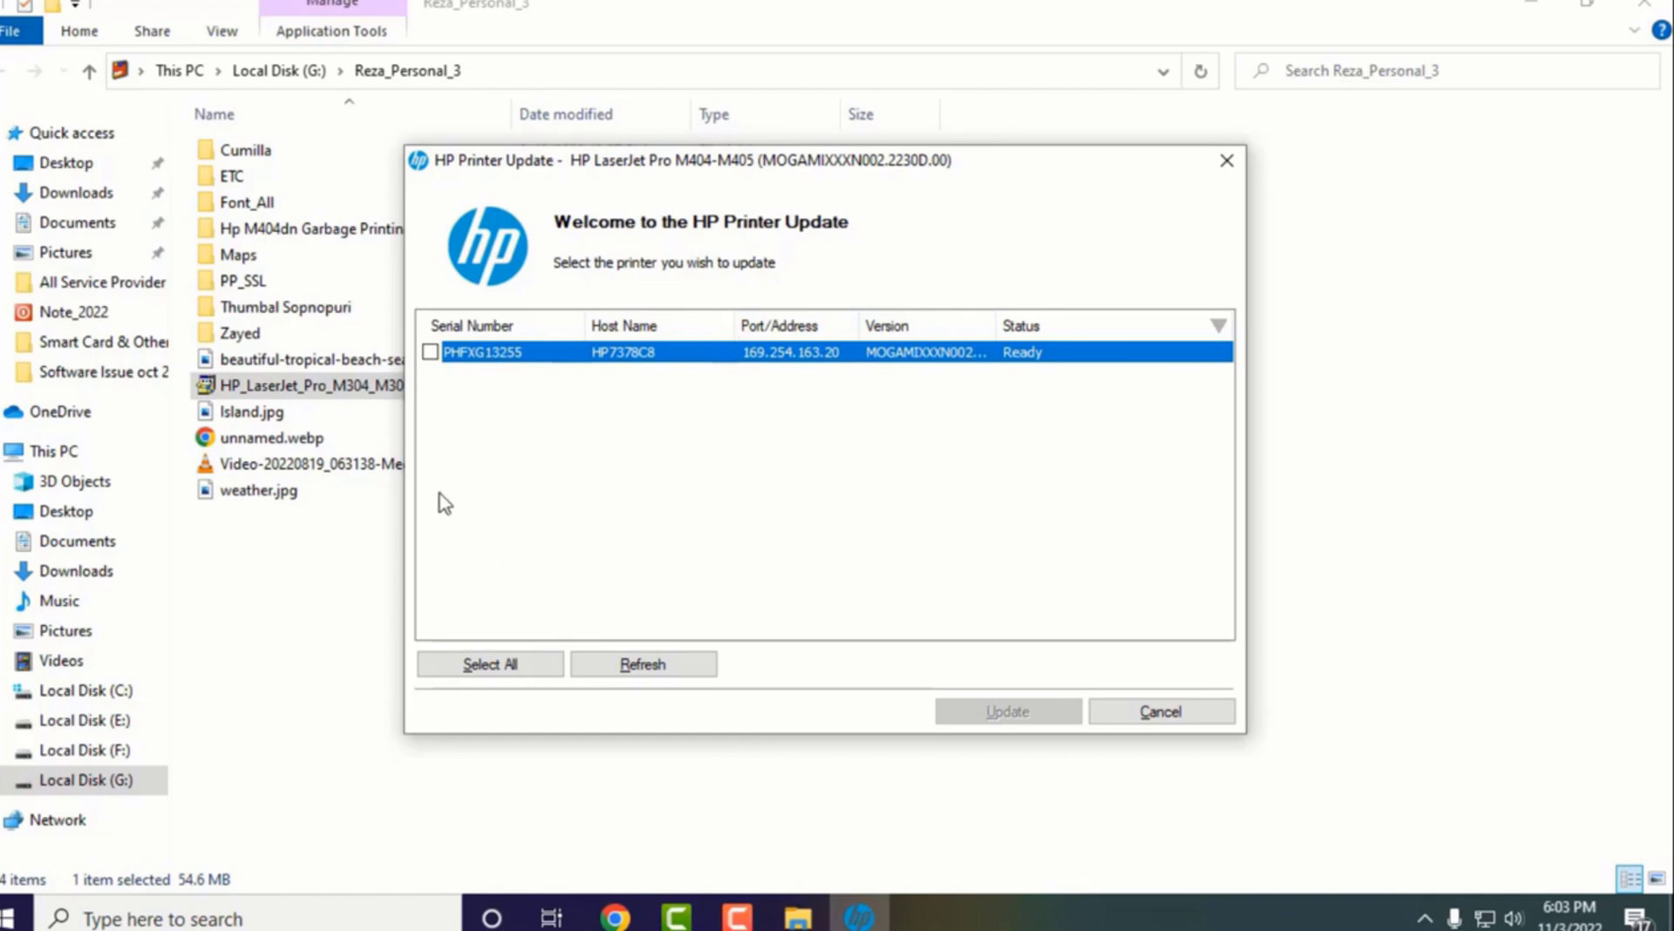
pyautogui.click(432, 353)
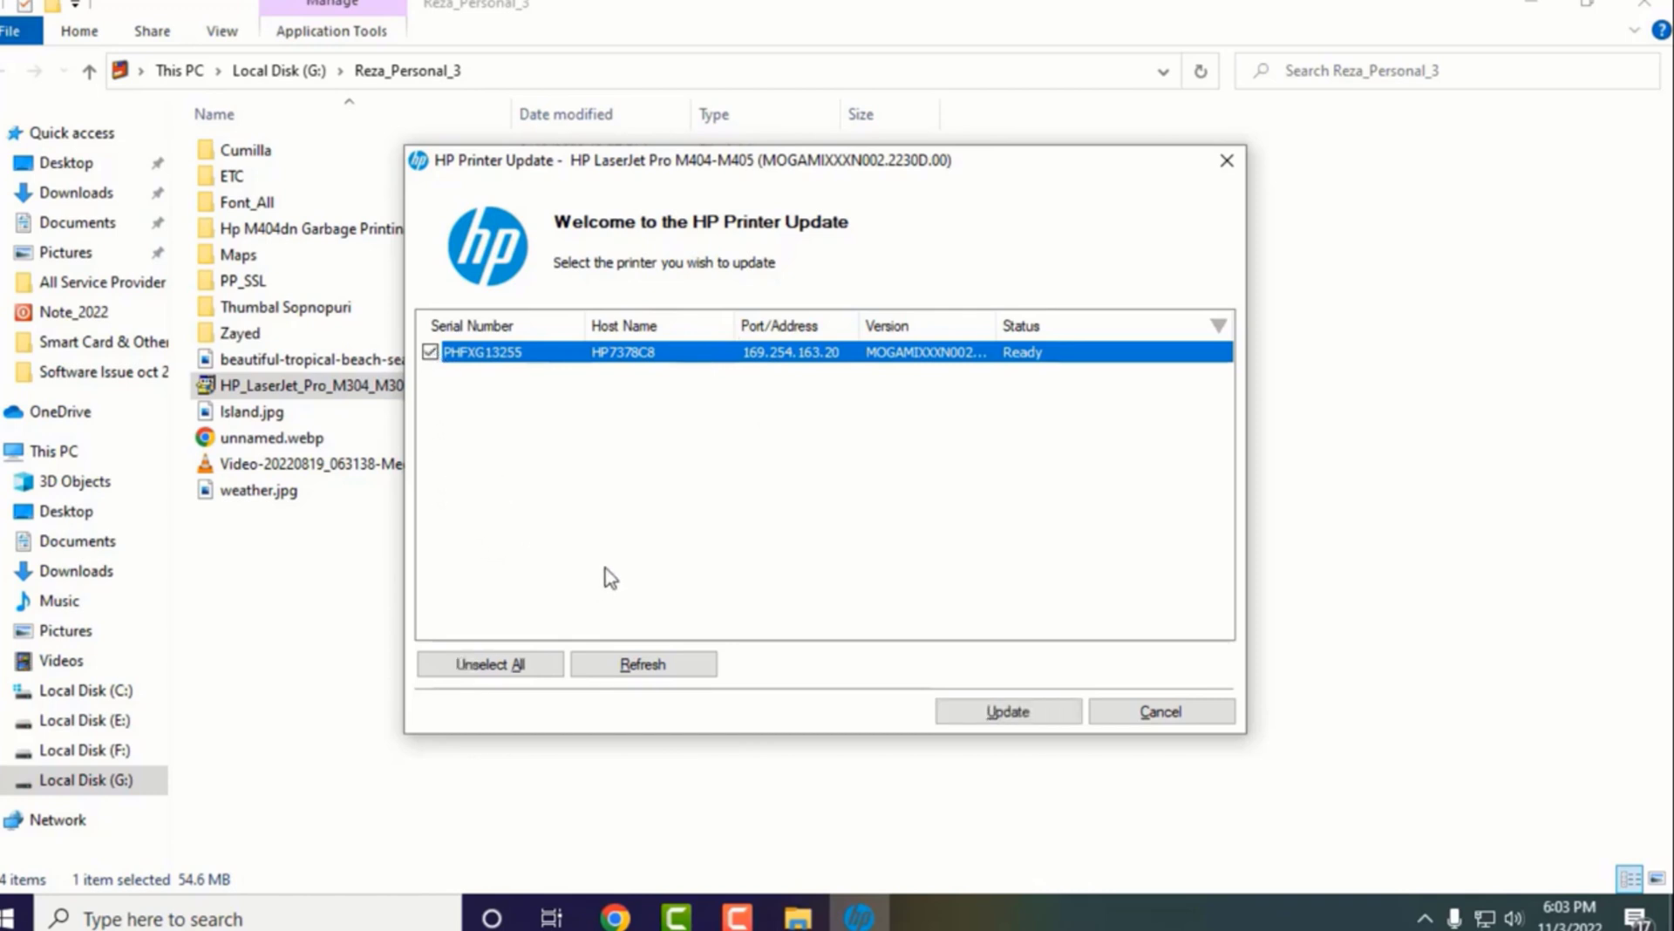
pyautogui.click(1007, 711)
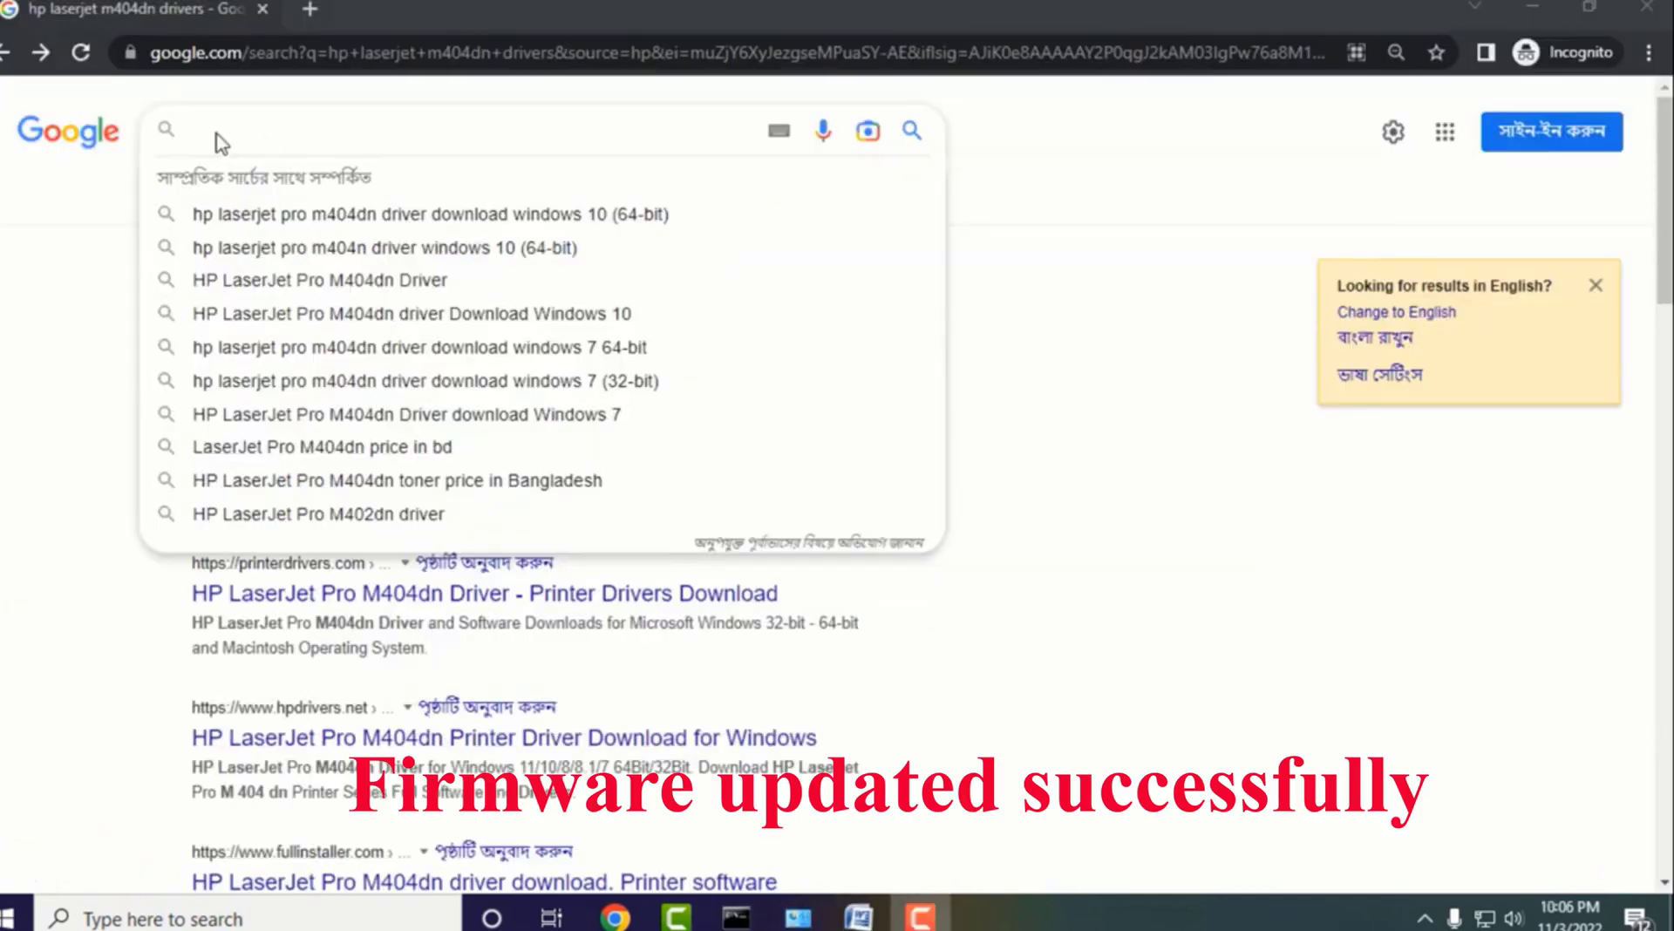
# Search Google for 'Hp LaserJet M404dn', open HP's support page and accept cookies
pyautogui.write('Hp Laser')
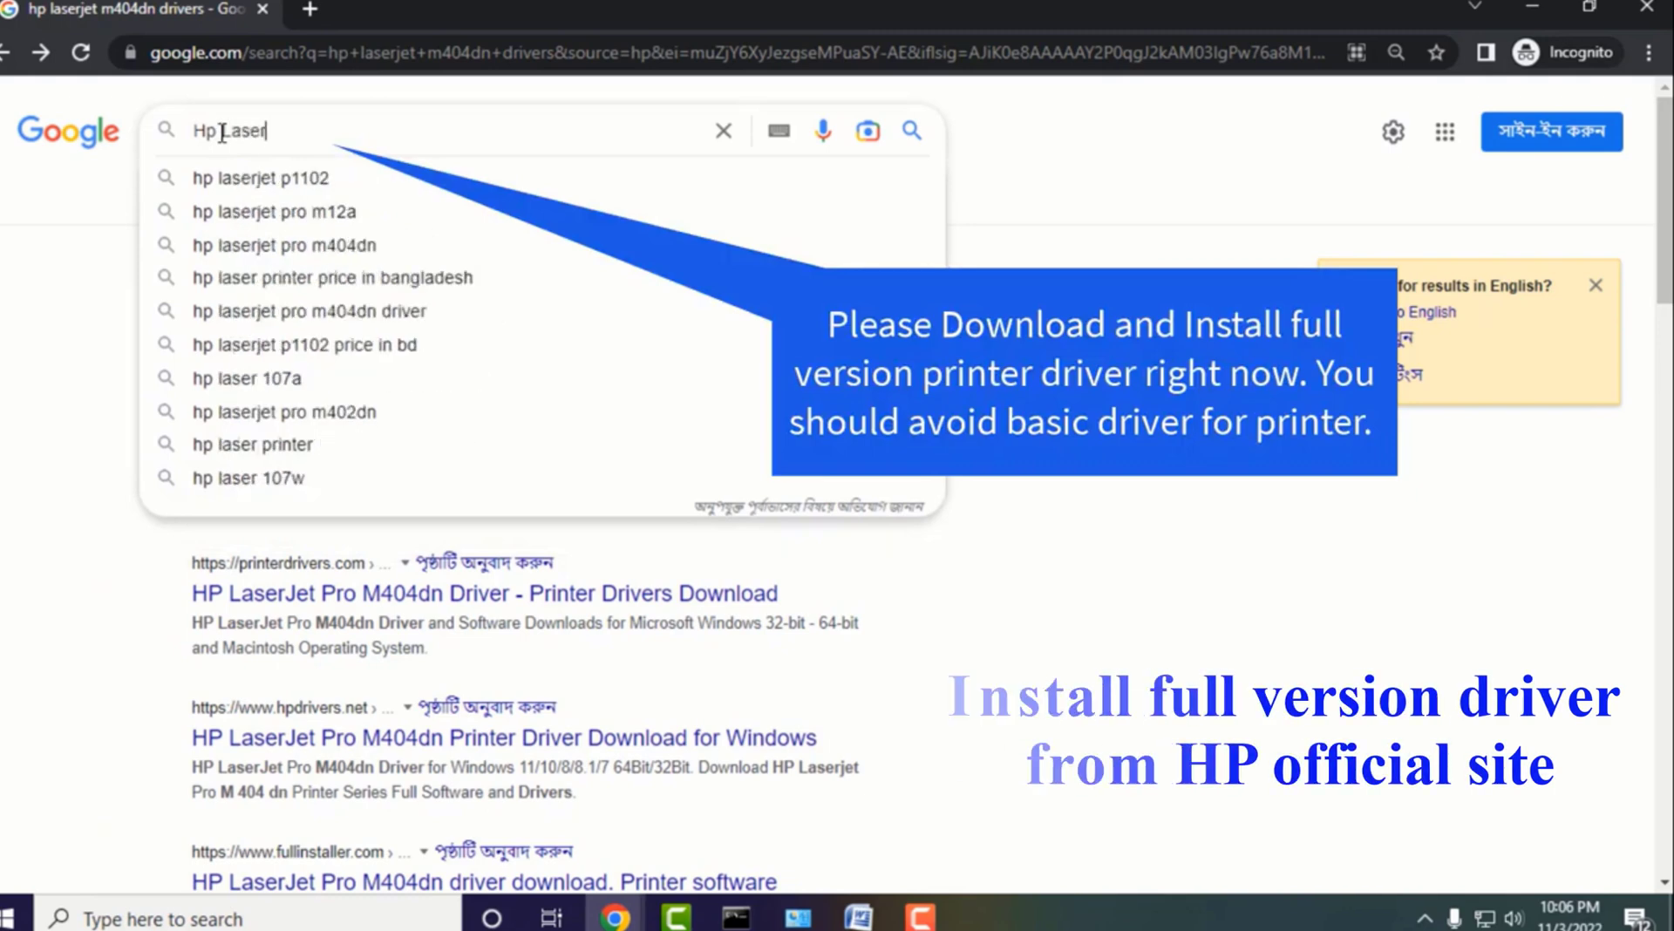
pyautogui.write('Jet M404dn')
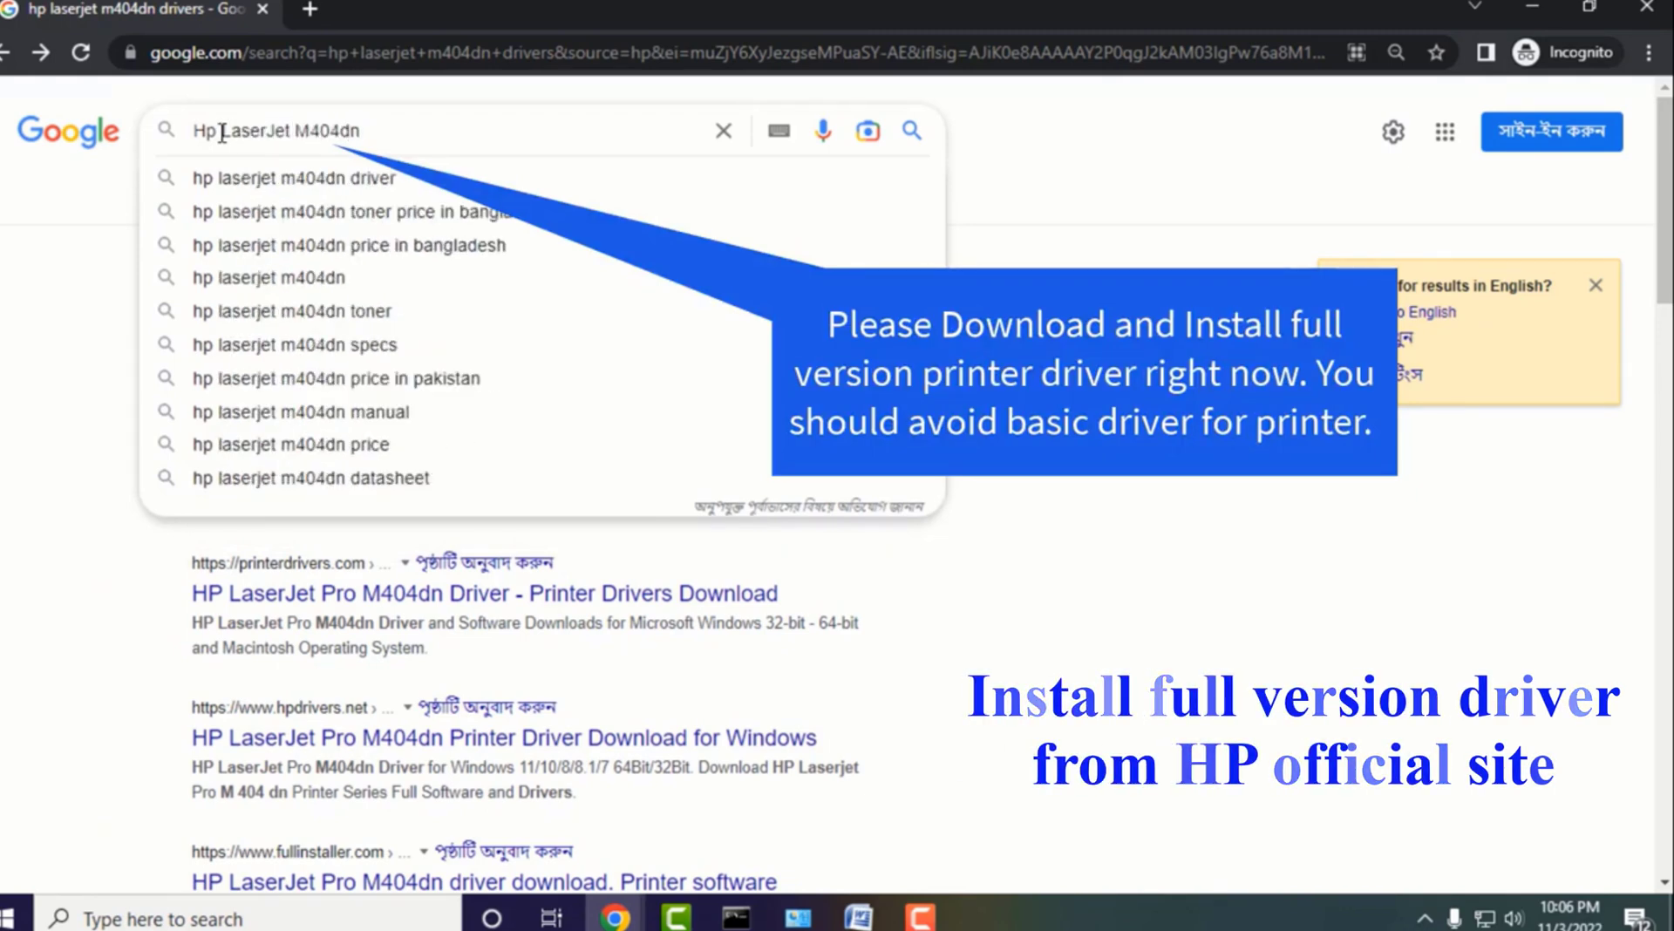
pyautogui.press('Down')
pyautogui.press('Return')
pyautogui.click(300, 329)
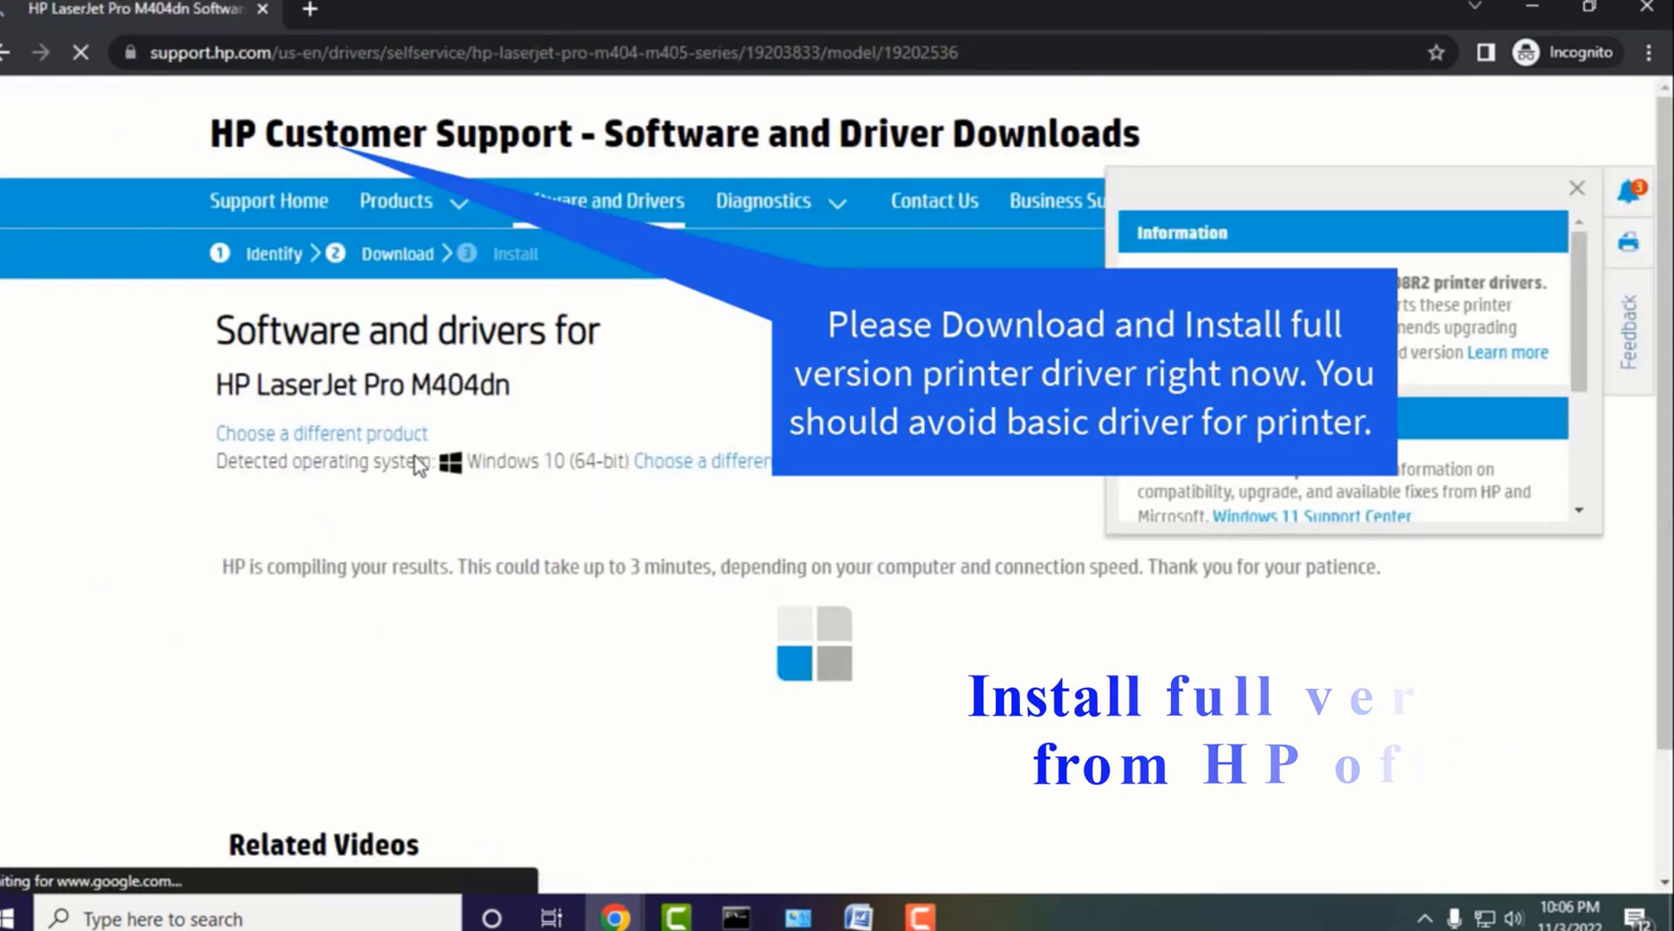
pyautogui.scroll(-10, 633, 544)
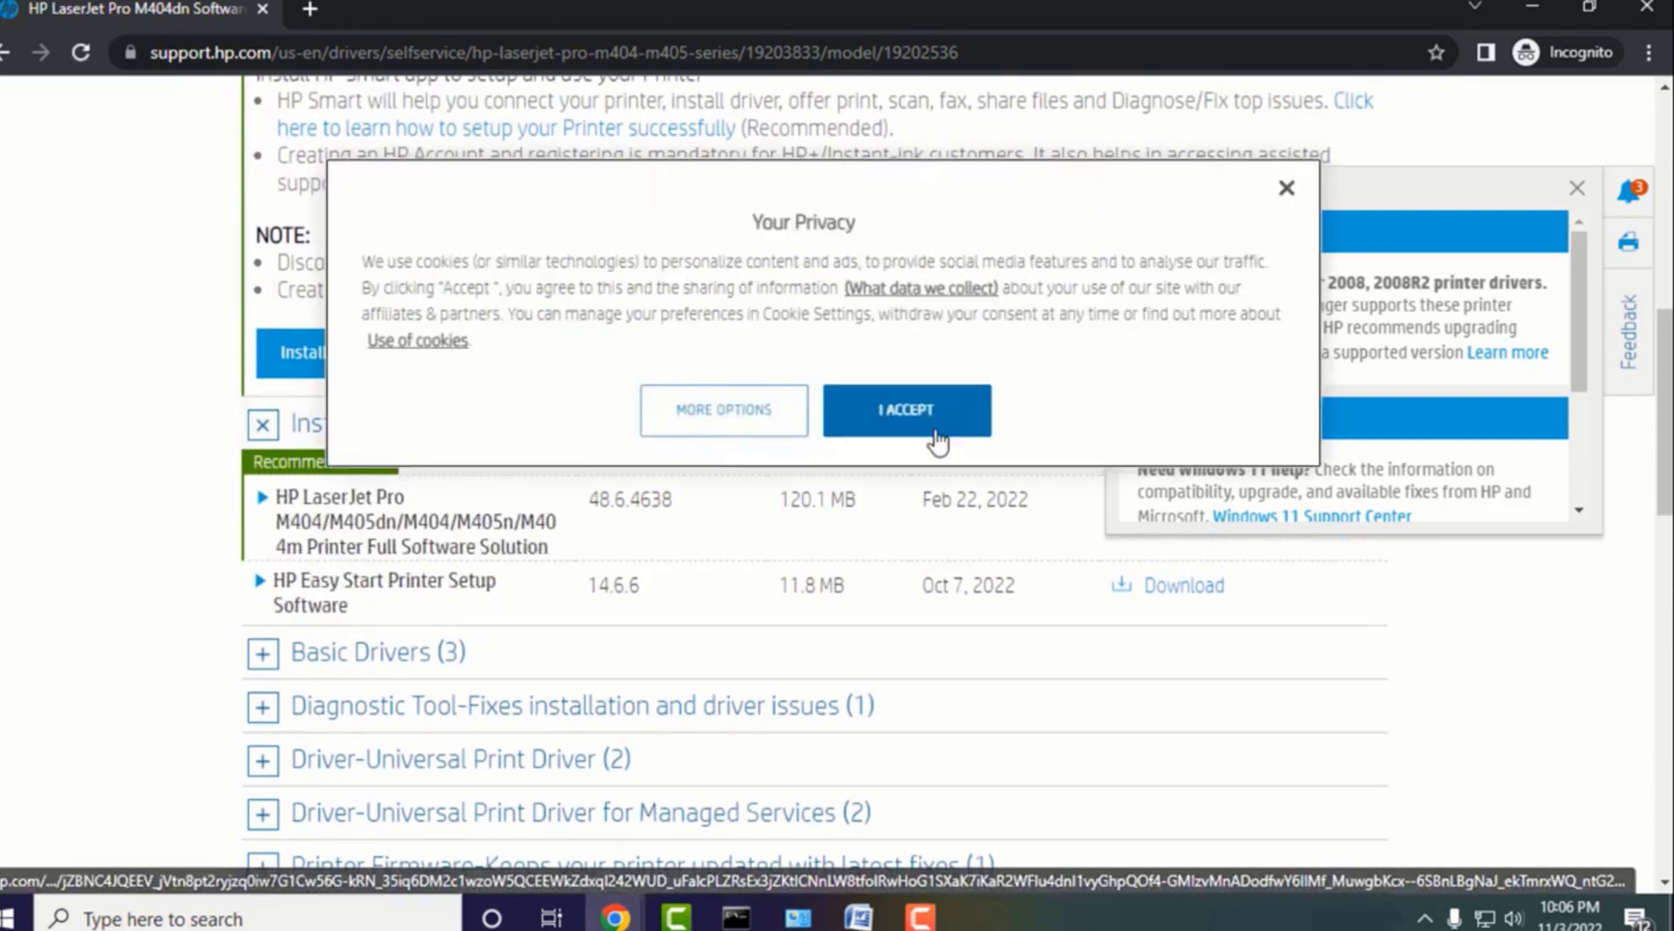
pyautogui.click(879, 425)
# Download the M404dn Full Software Solution package and launch the installer
pyautogui.scroll(-1, 576, 489)
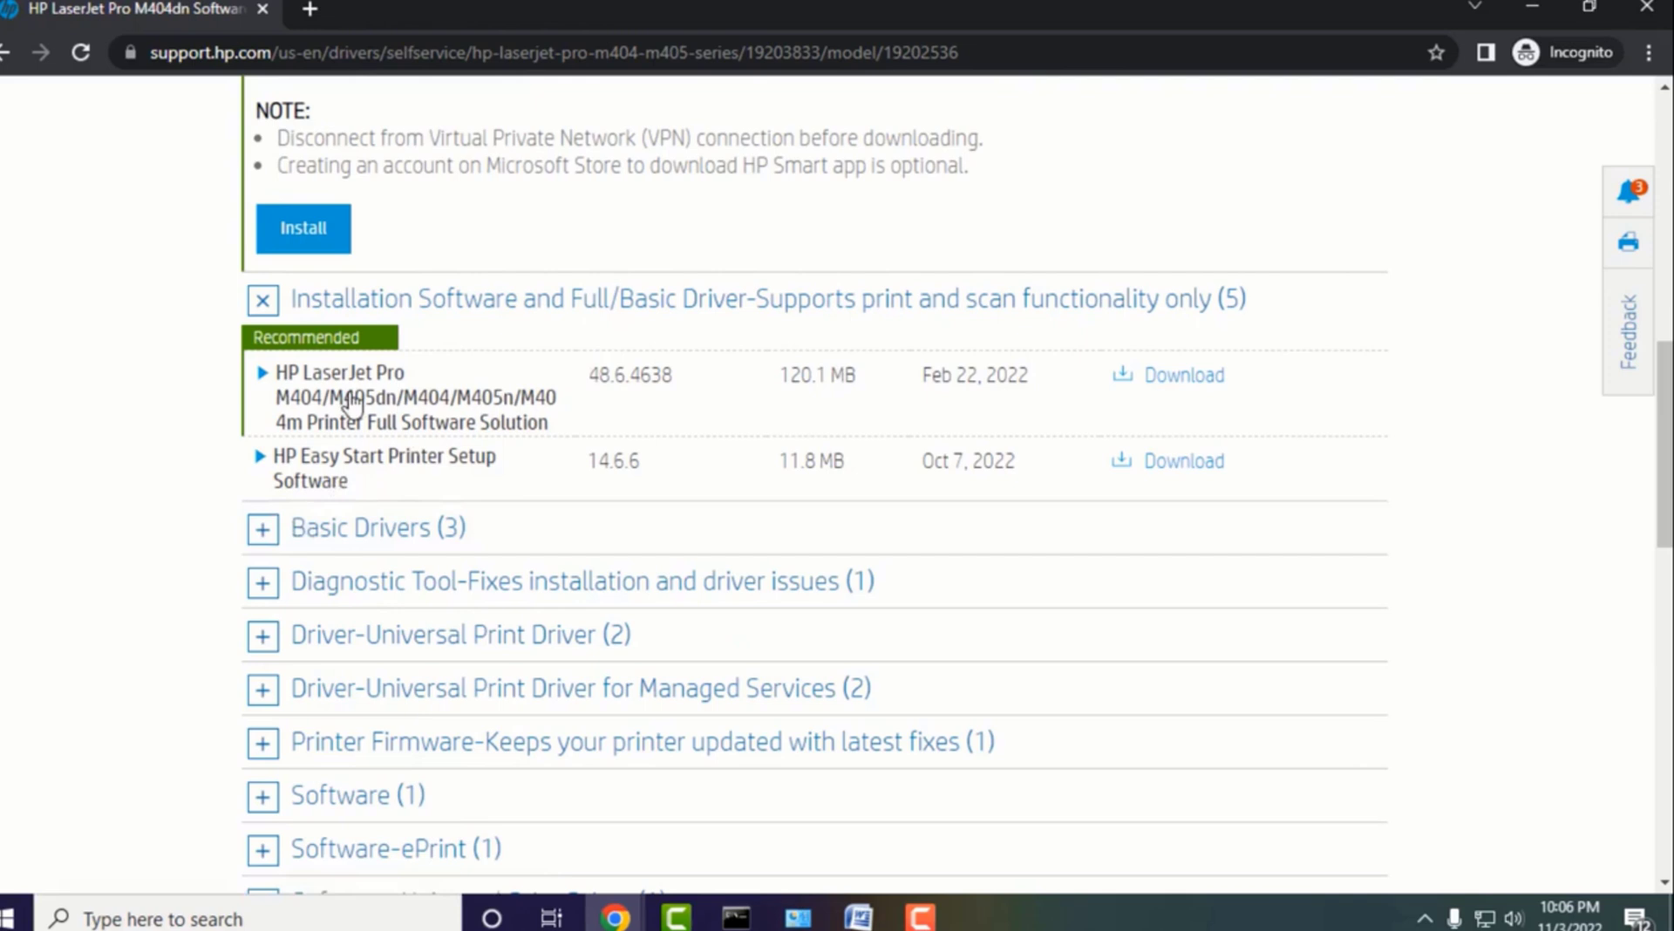
pyautogui.click(1168, 383)
pyautogui.press('Return')
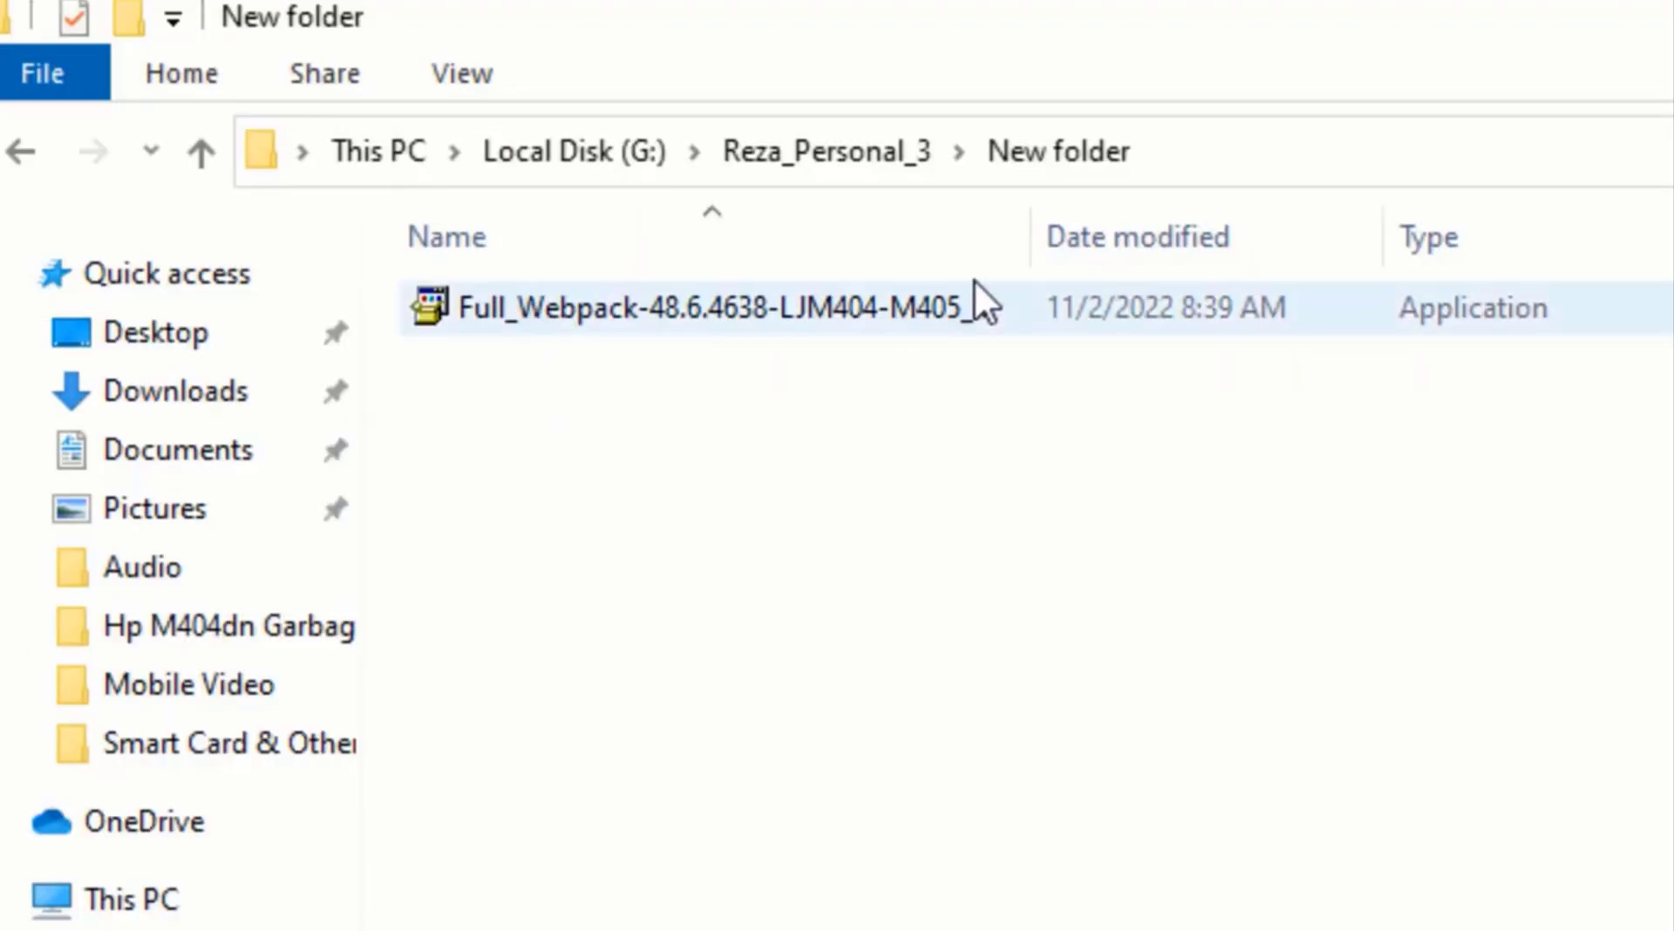
pyautogui.doubleClick(1042, 235)
# Keep the recommended software in the M404-M405 installer and accept the licence to begin installing
pyautogui.click(493, 327)
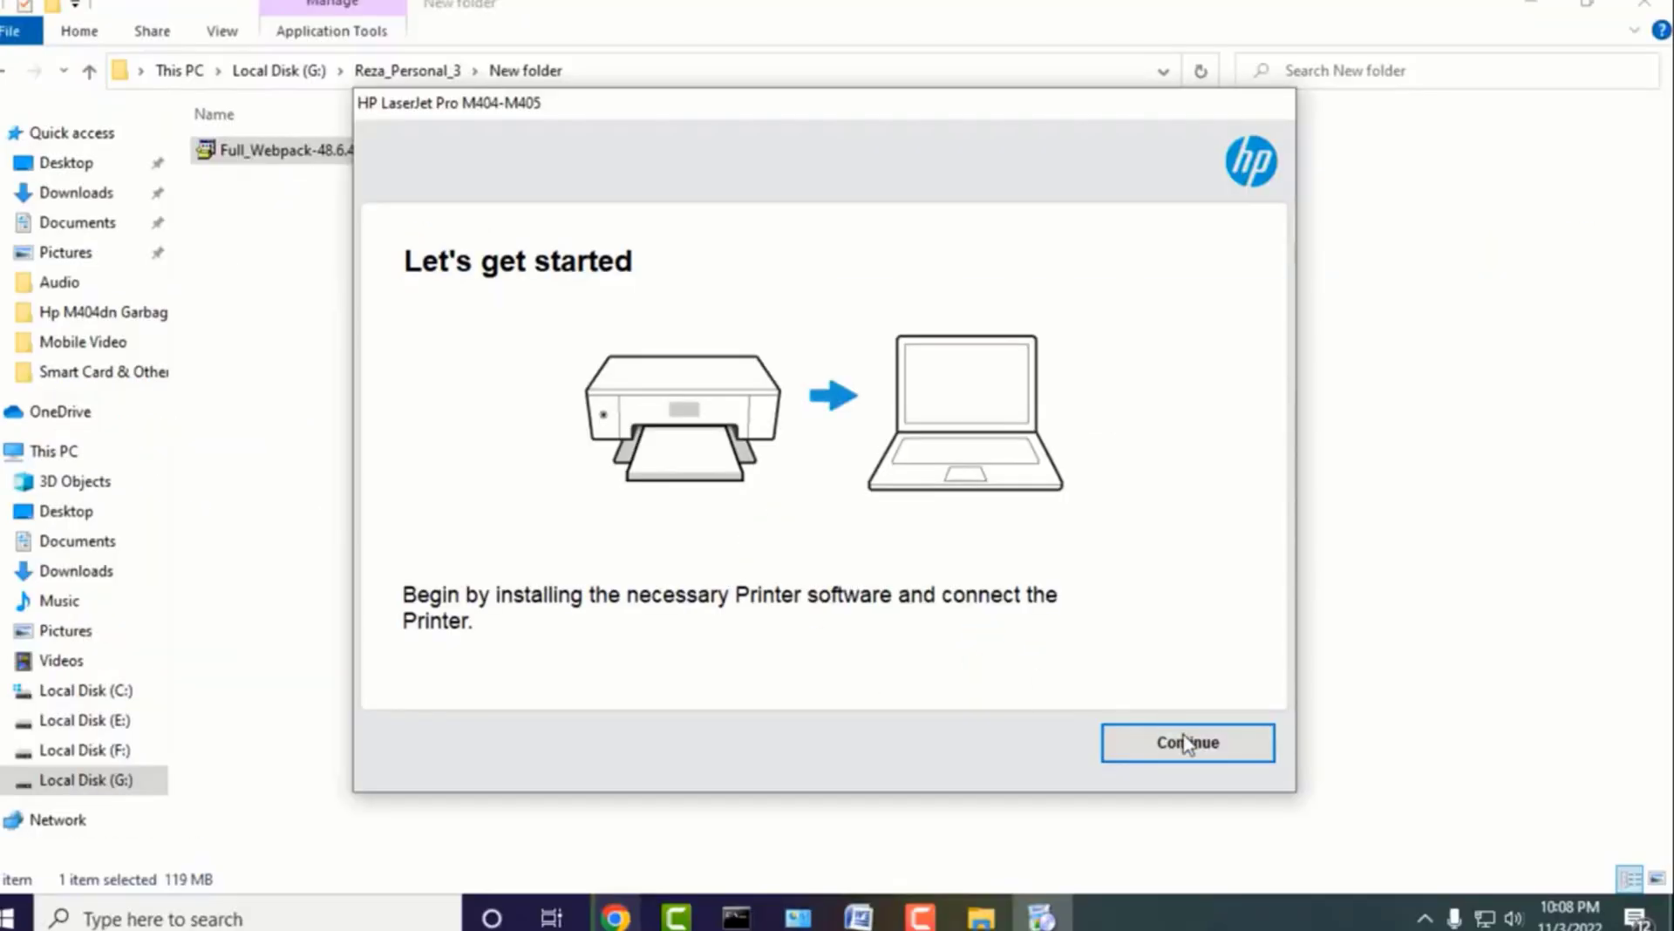
pyautogui.click(1186, 743)
pyautogui.click(586, 582)
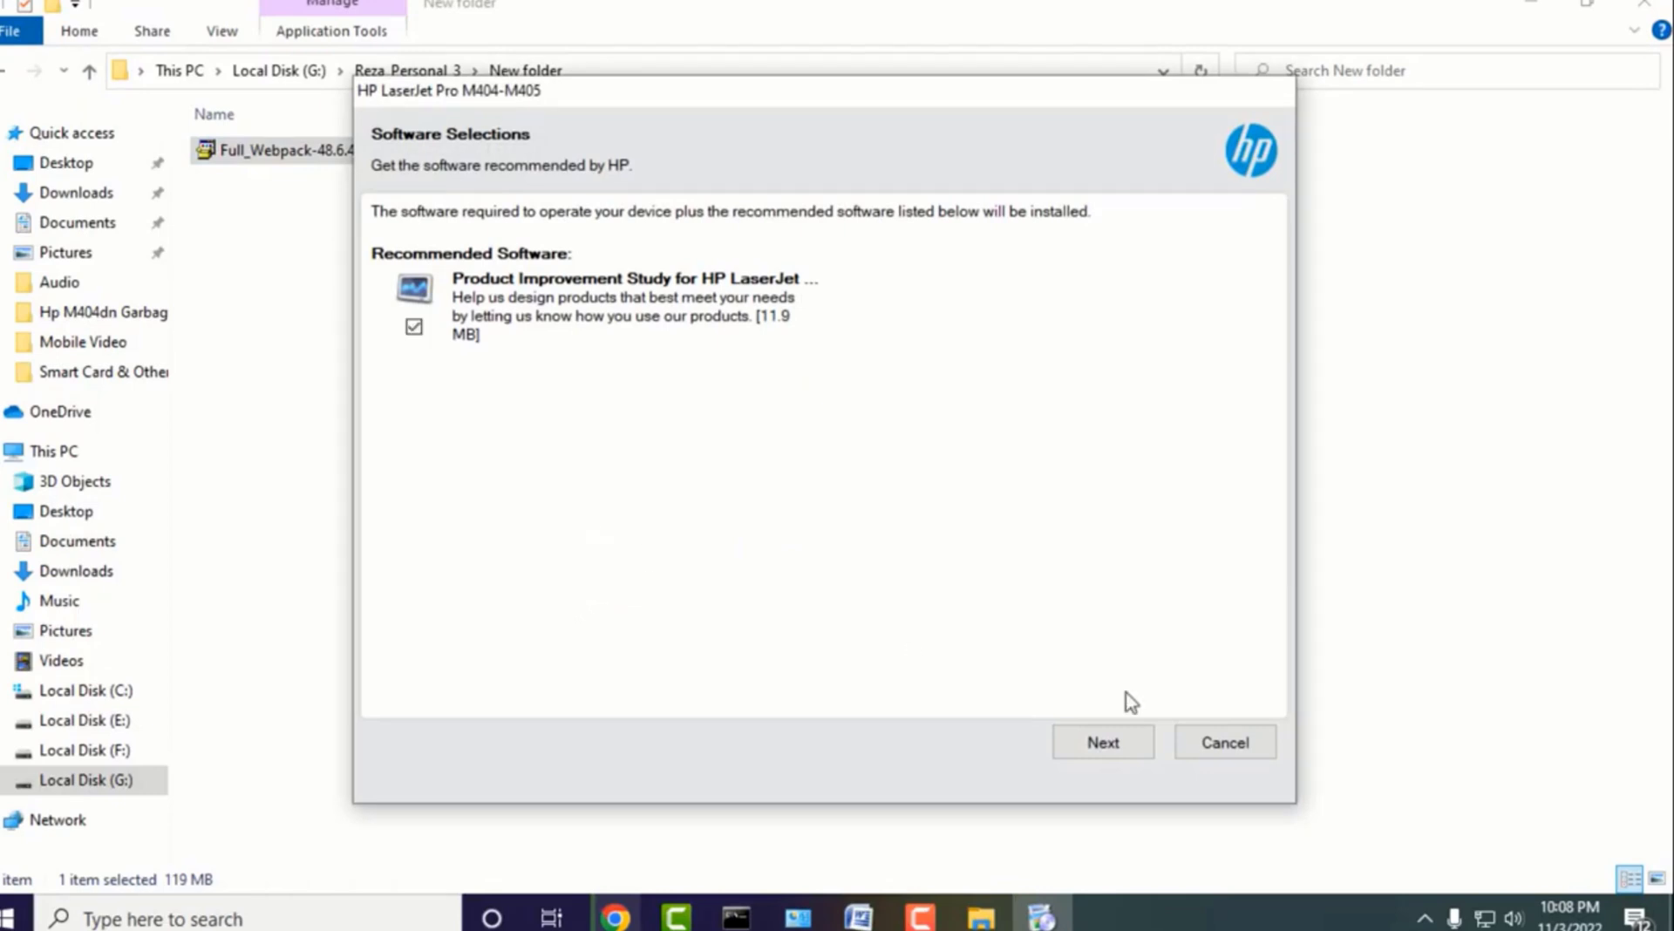
pyautogui.click(1104, 742)
pyautogui.click(1186, 796)
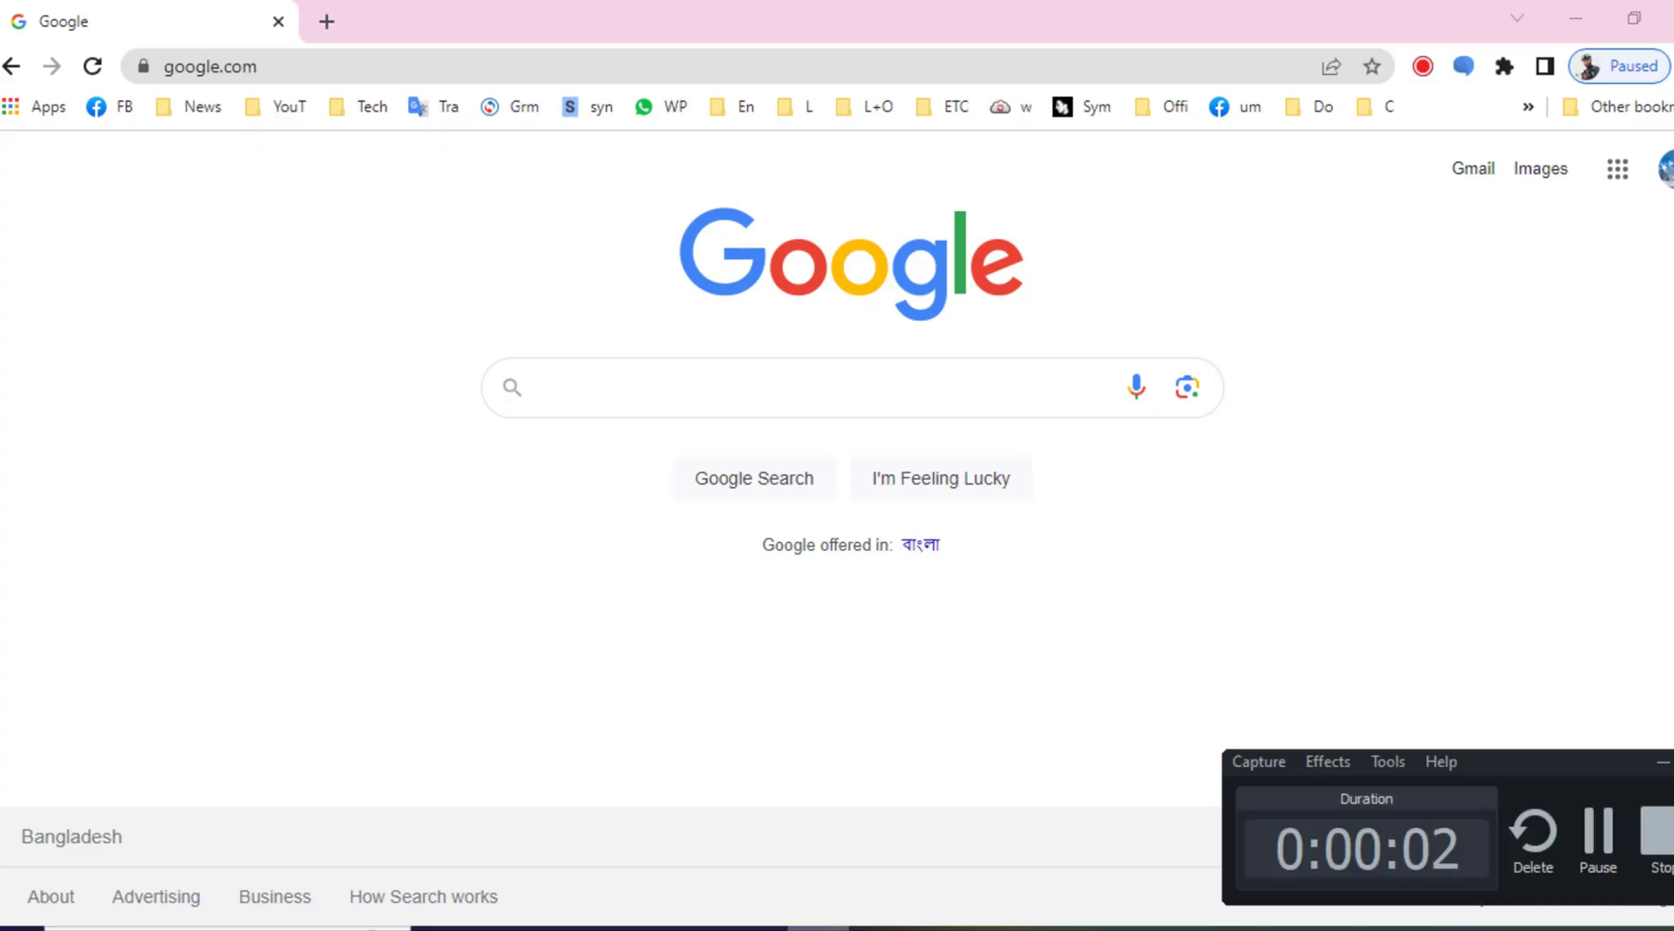
# Search Google for HP Print and Scan Doctor Utility and open HP's Print and Scan Doctor page
pyautogui.click(586, 390)
pyautogui.write('HP Print and Scan Doctor Utility')
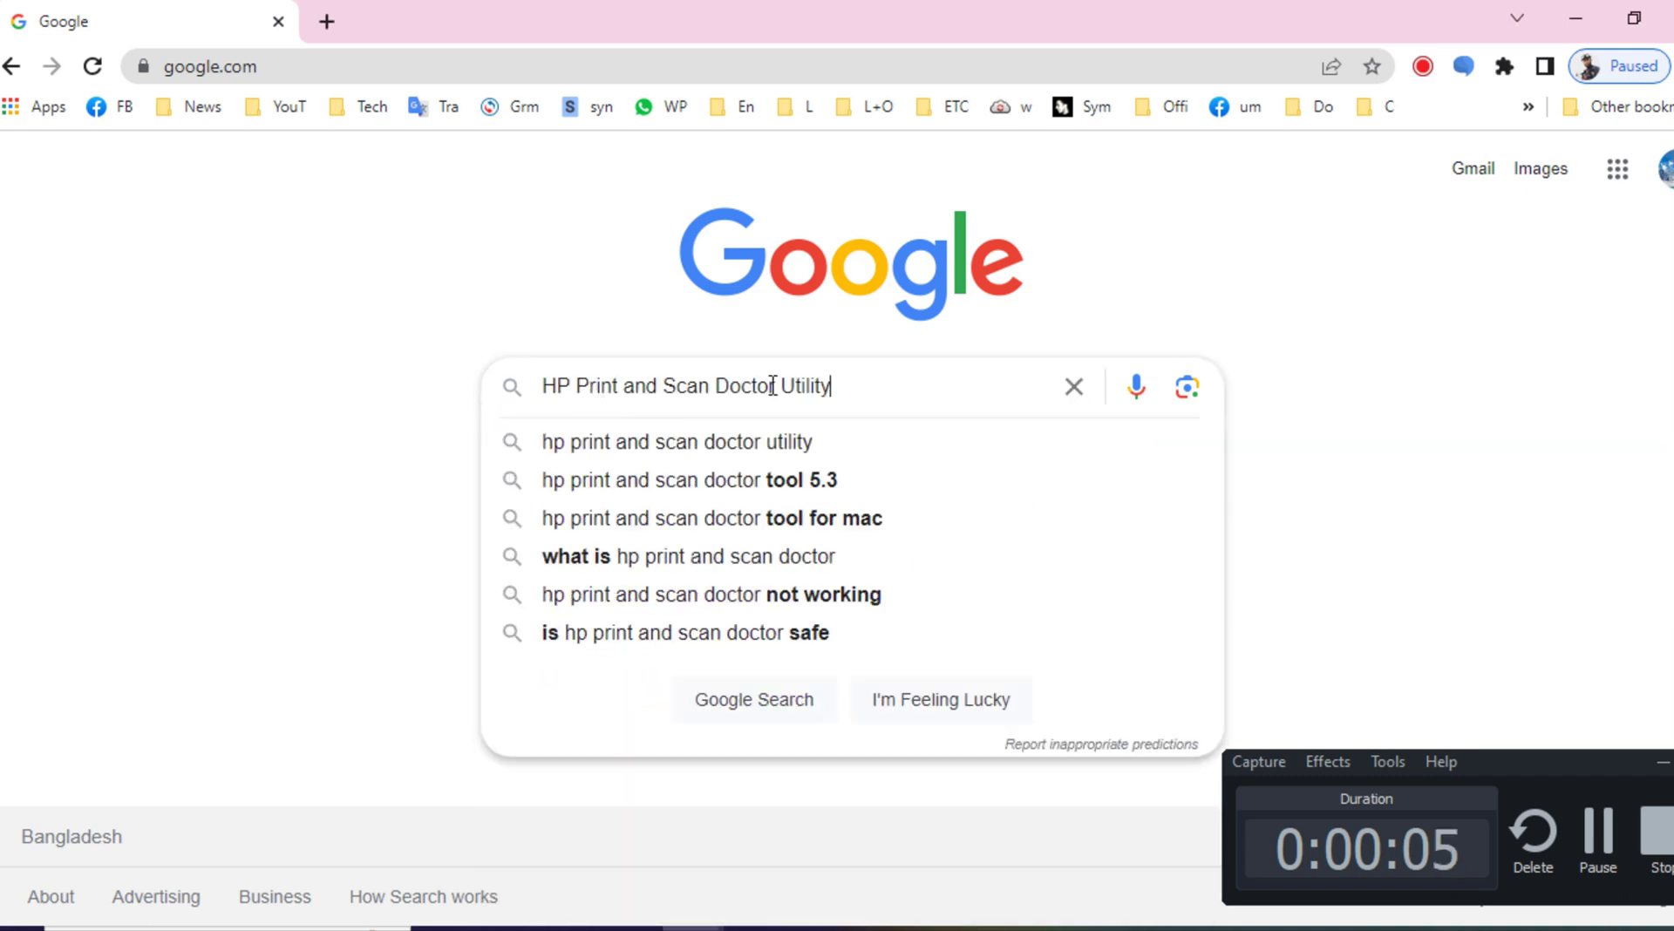
pyautogui.press('Return')
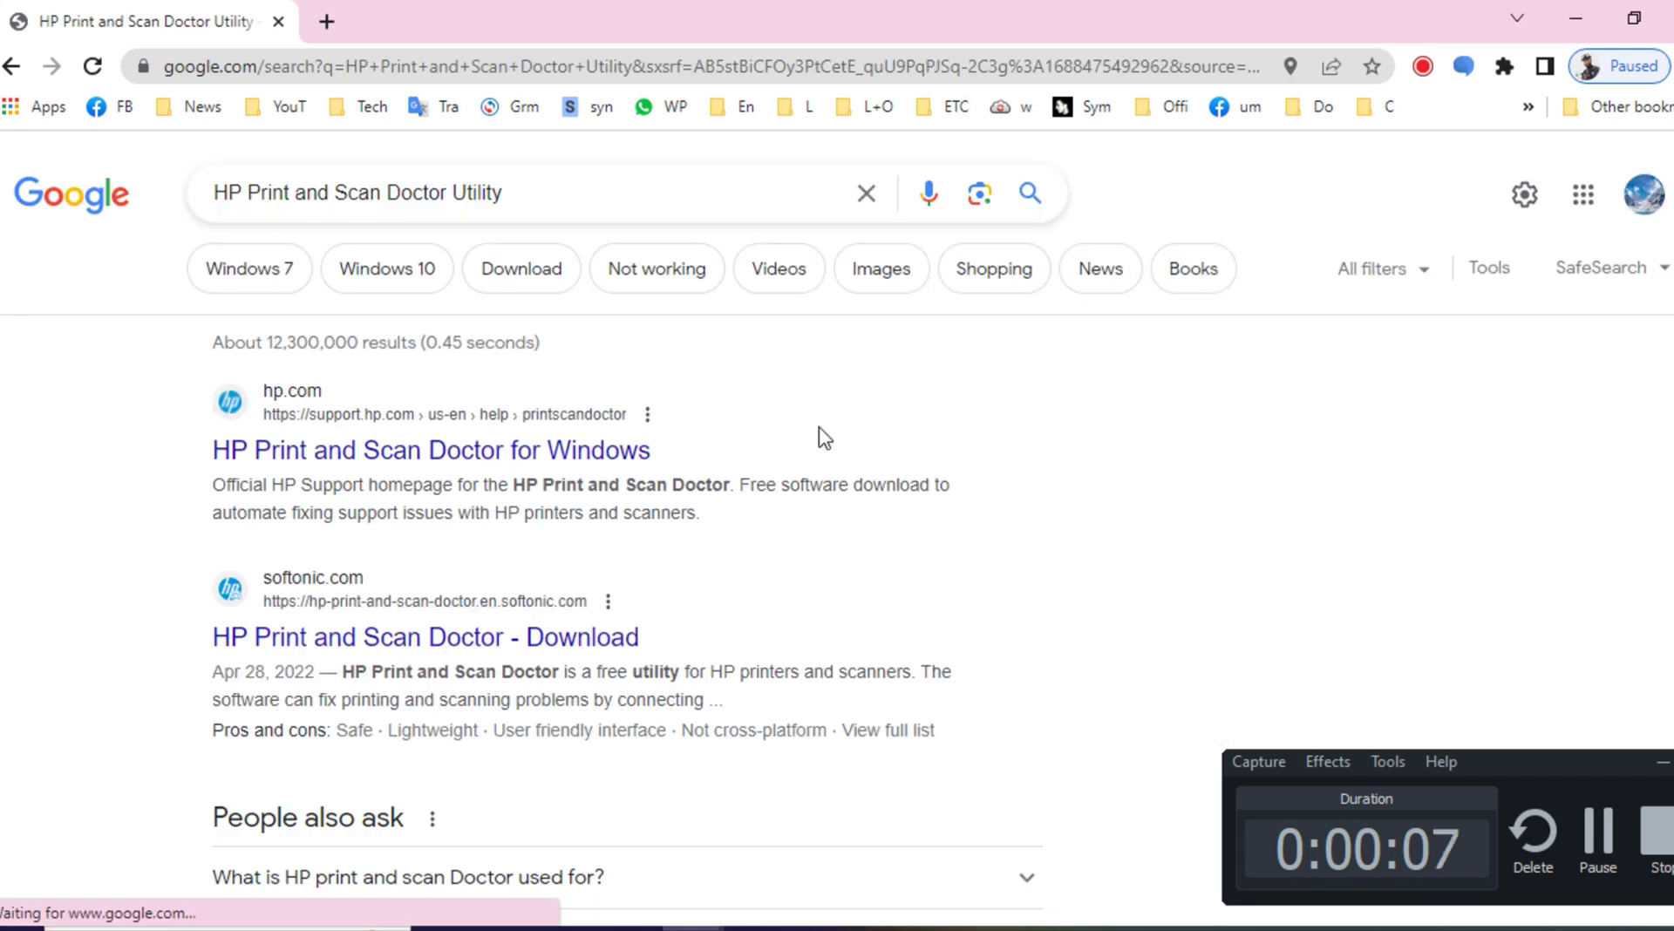
pyautogui.click(495, 464)
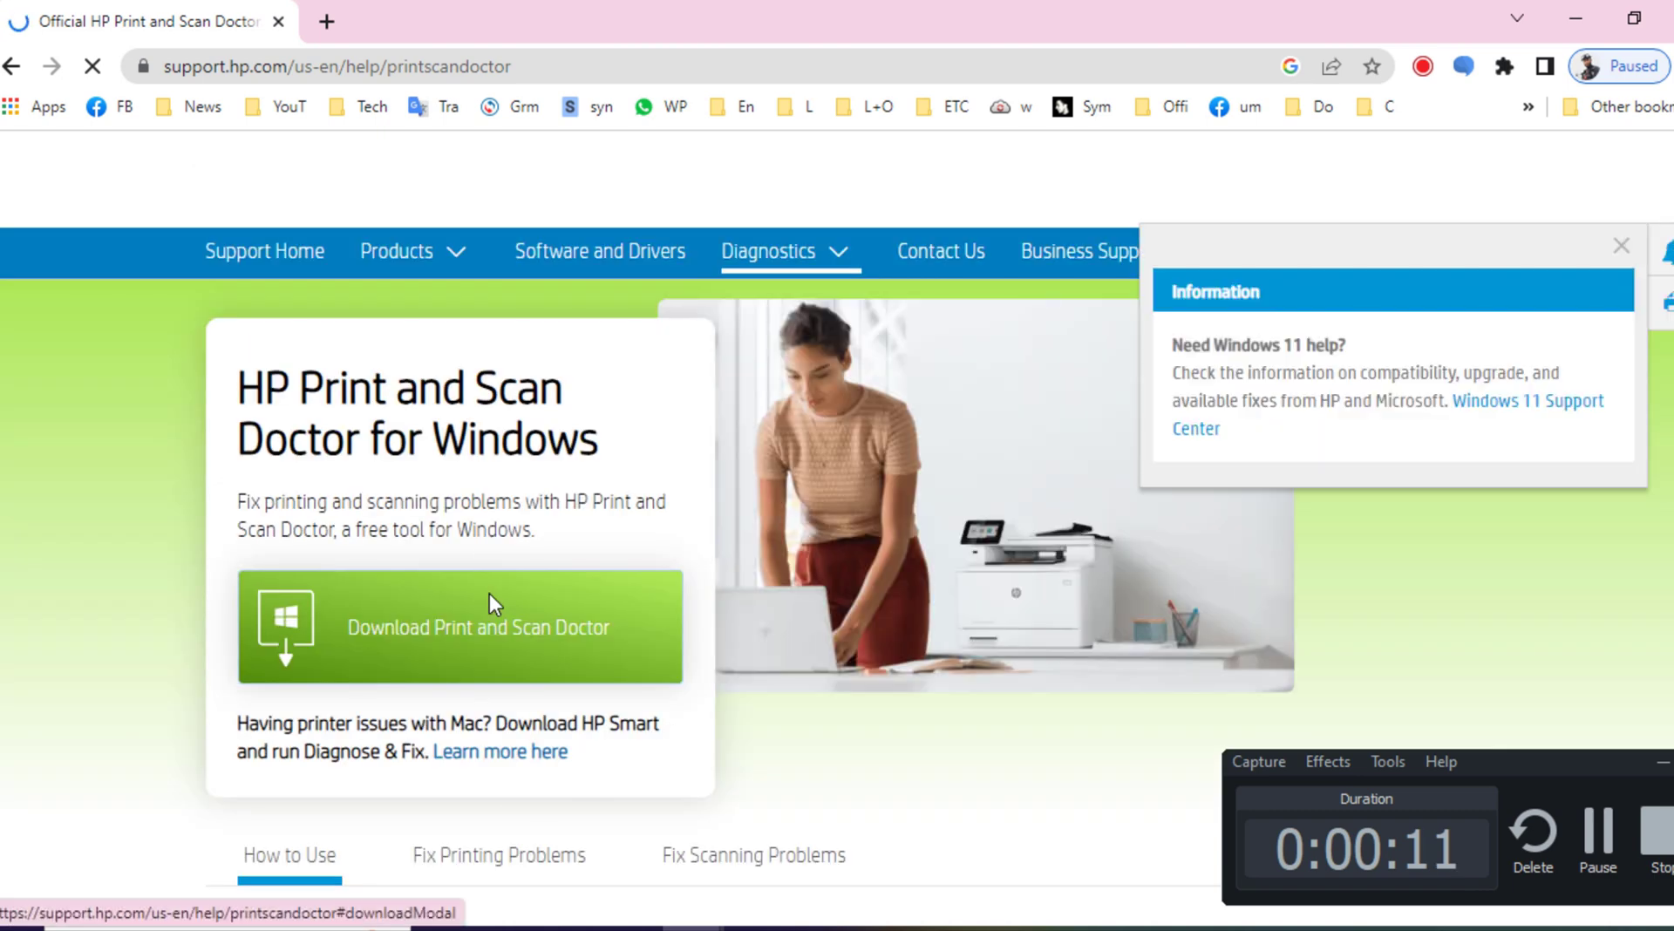
pyautogui.click(496, 633)
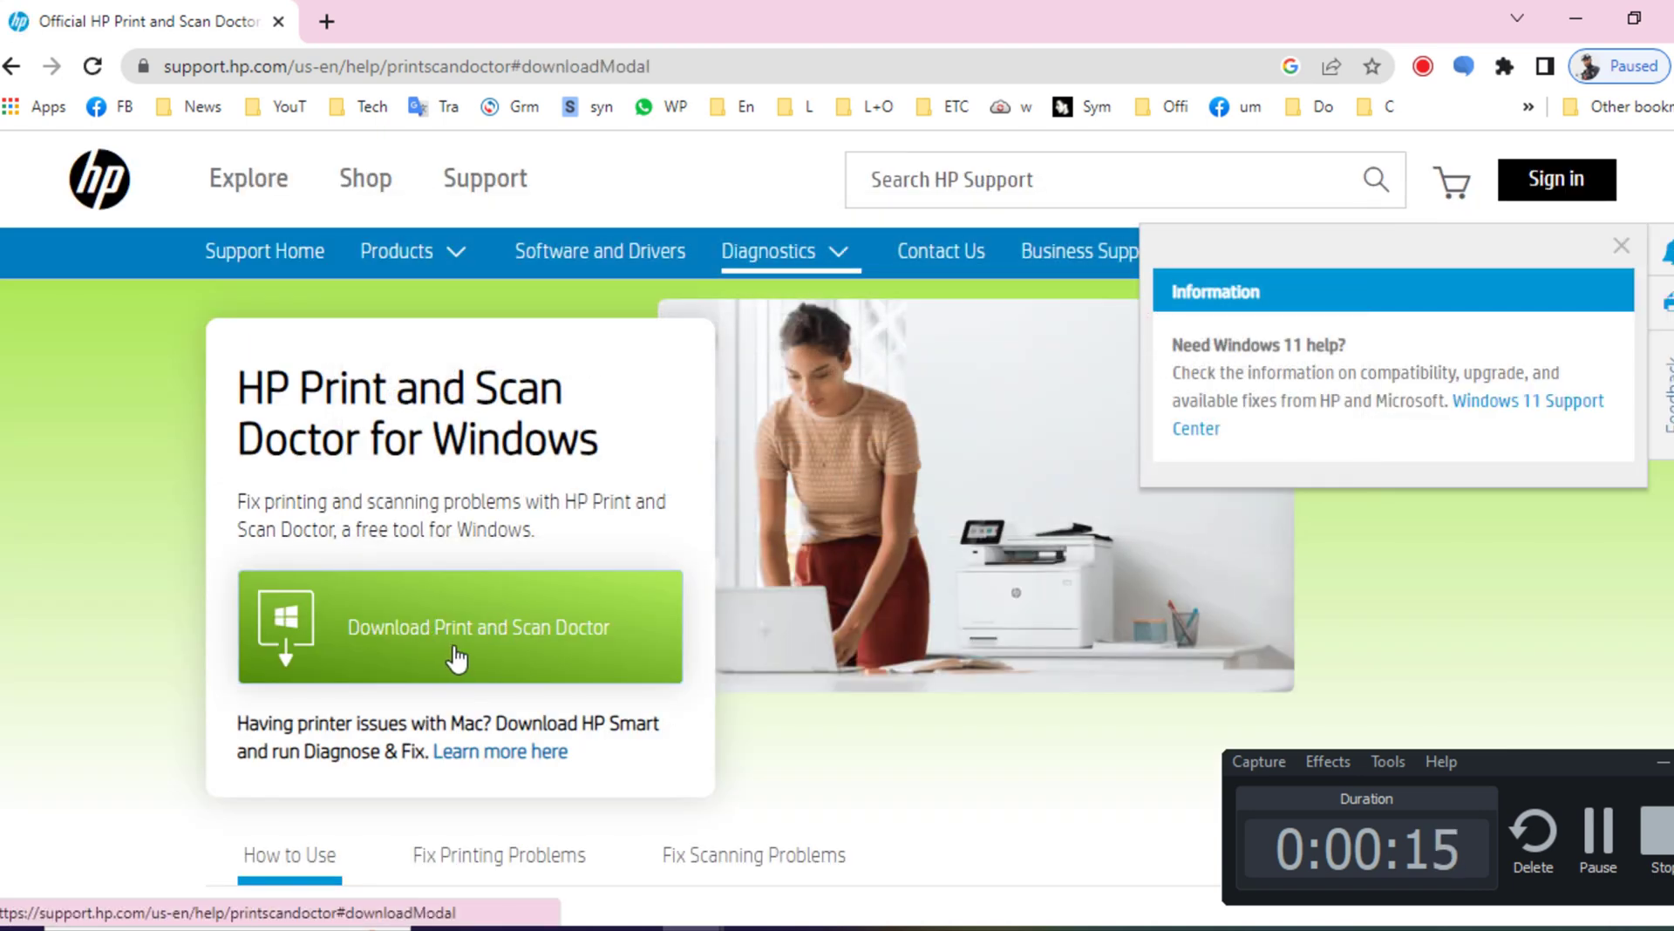
# Download HPPSdr.exe, reporting the printer as offline, then return to the HP M404dn_VERSION-V4 folder
pyautogui.scroll(-4, 440, 645)
pyautogui.click(446, 258)
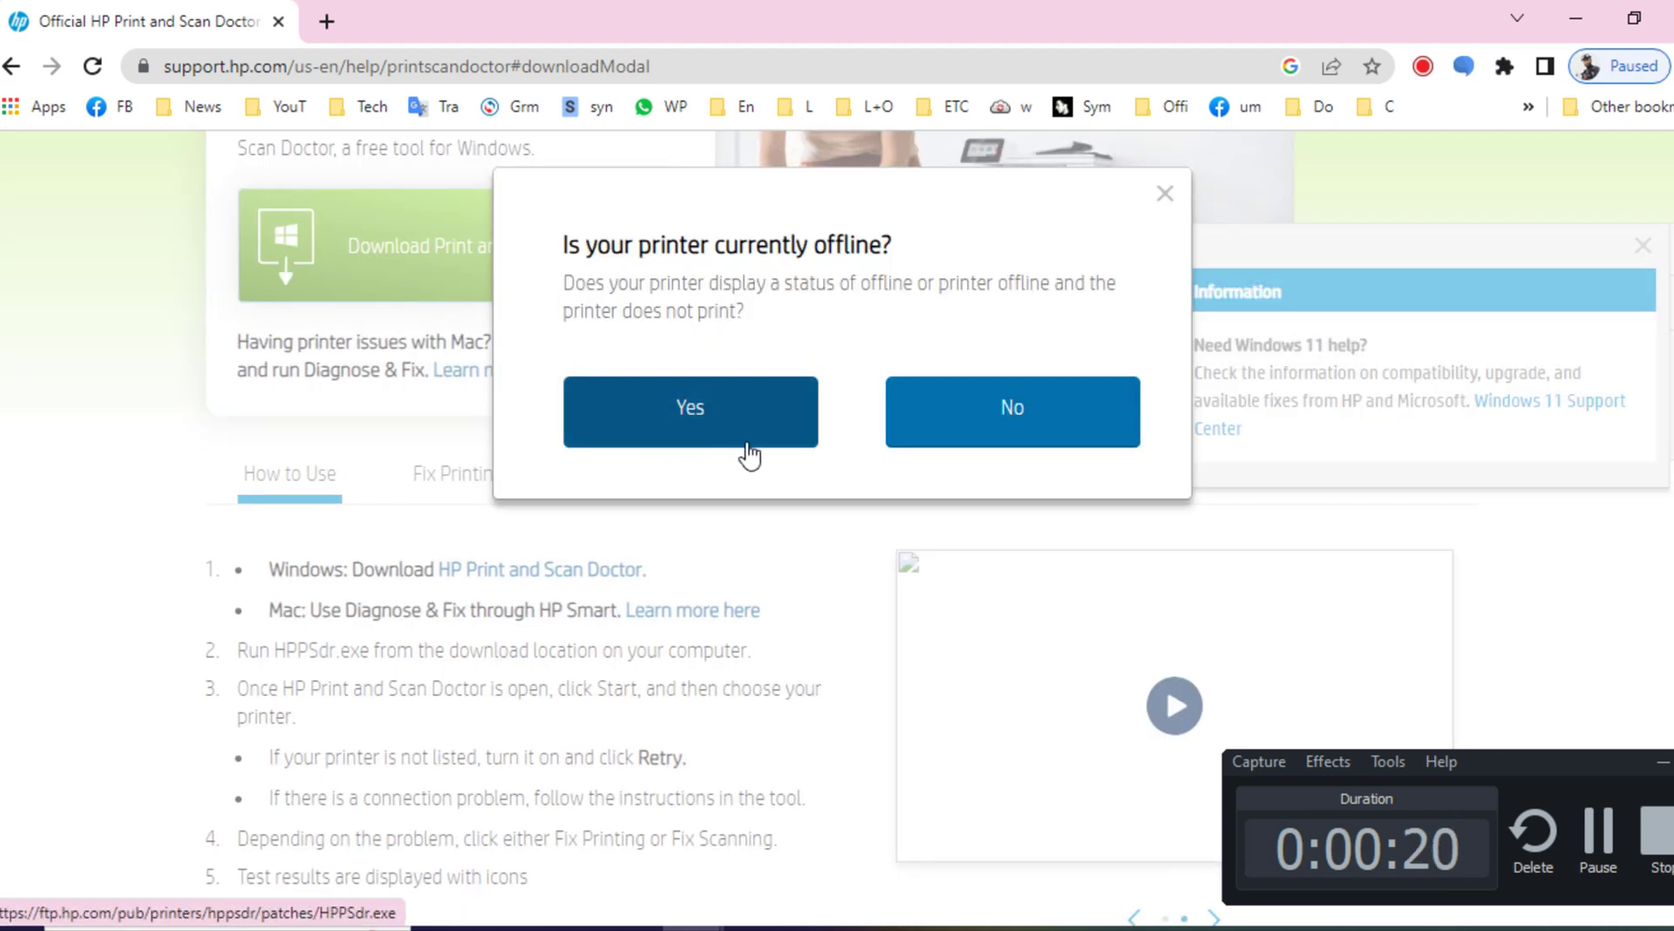
pyautogui.click(699, 419)
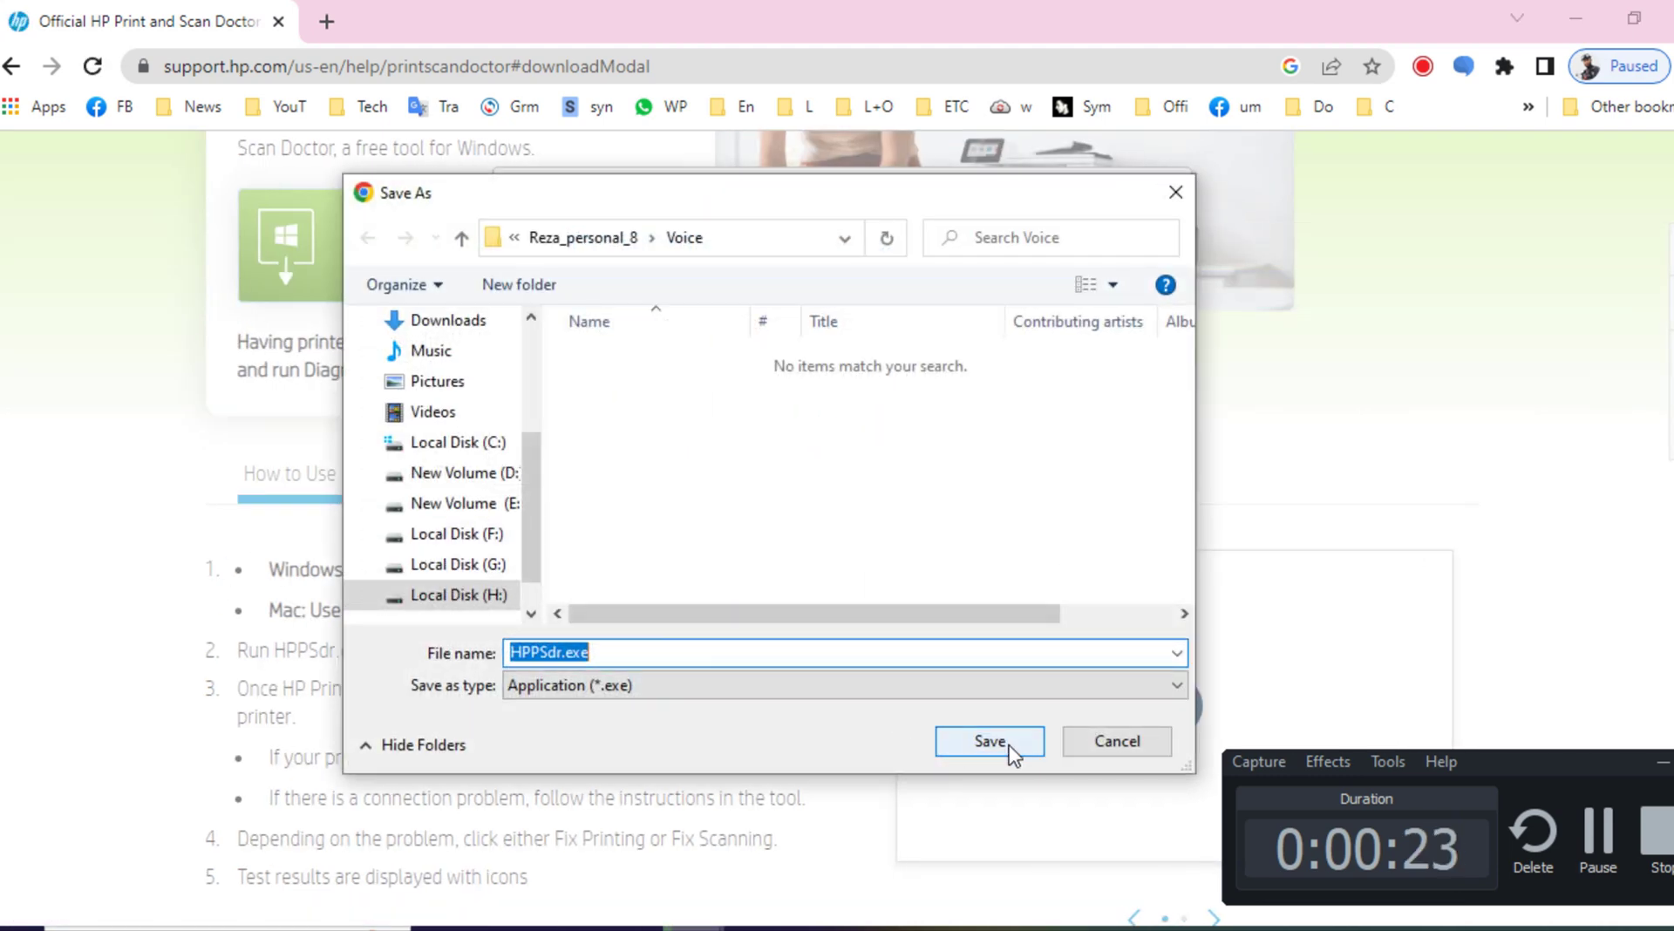
pyautogui.click(1007, 741)
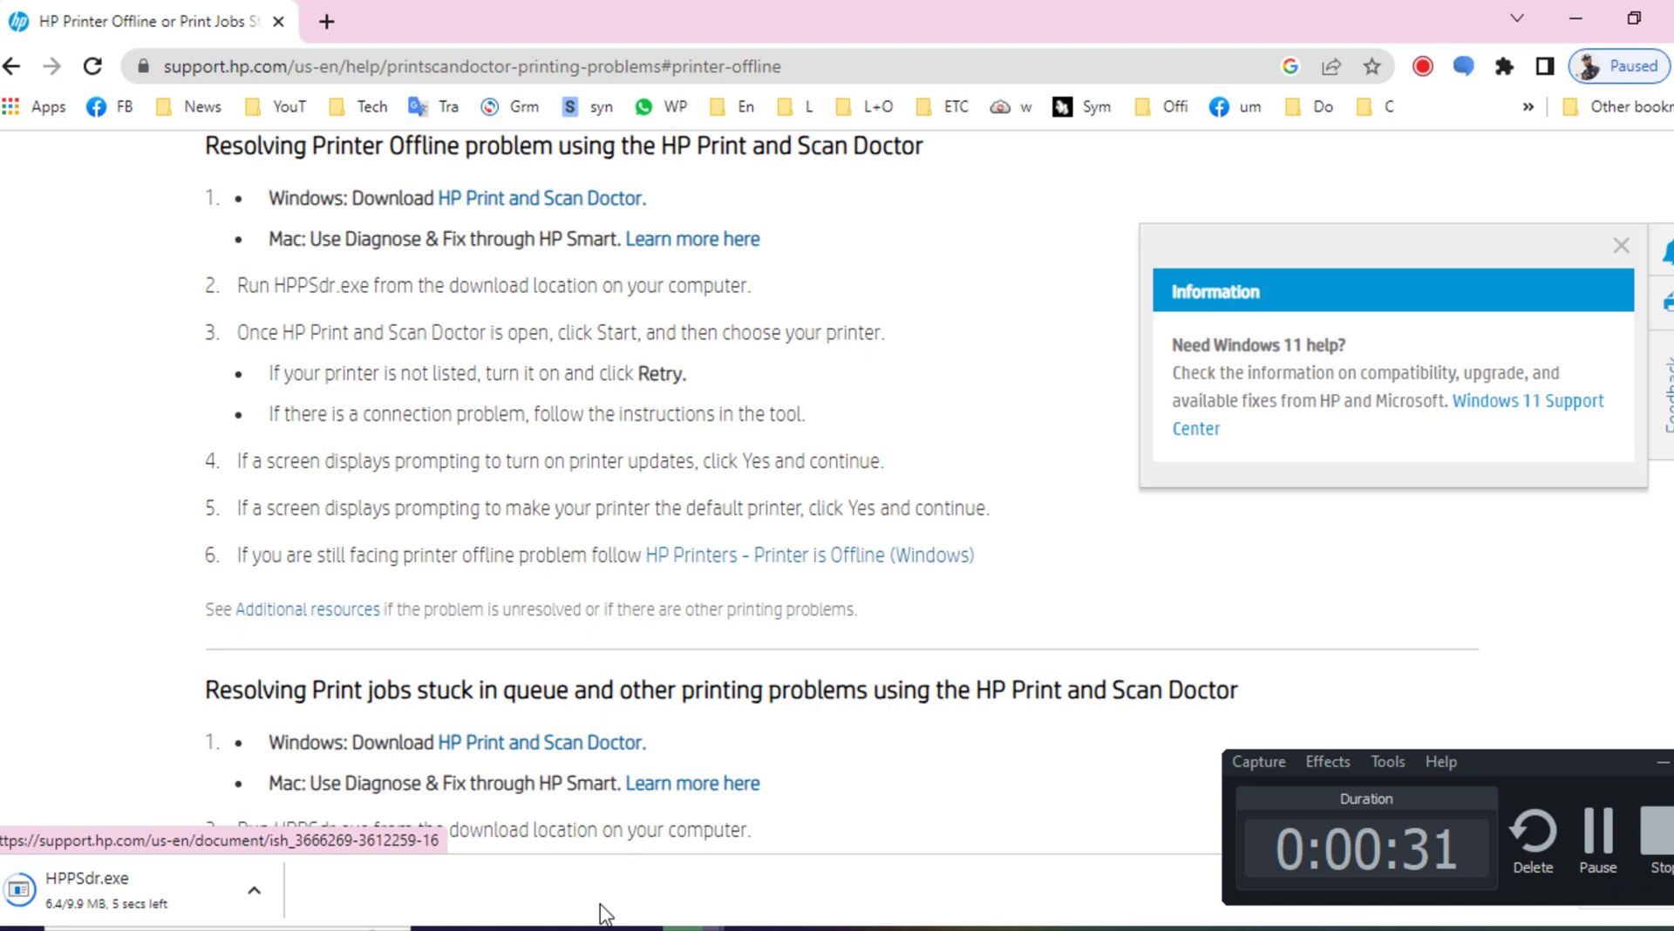
pyautogui.click(506, 929)
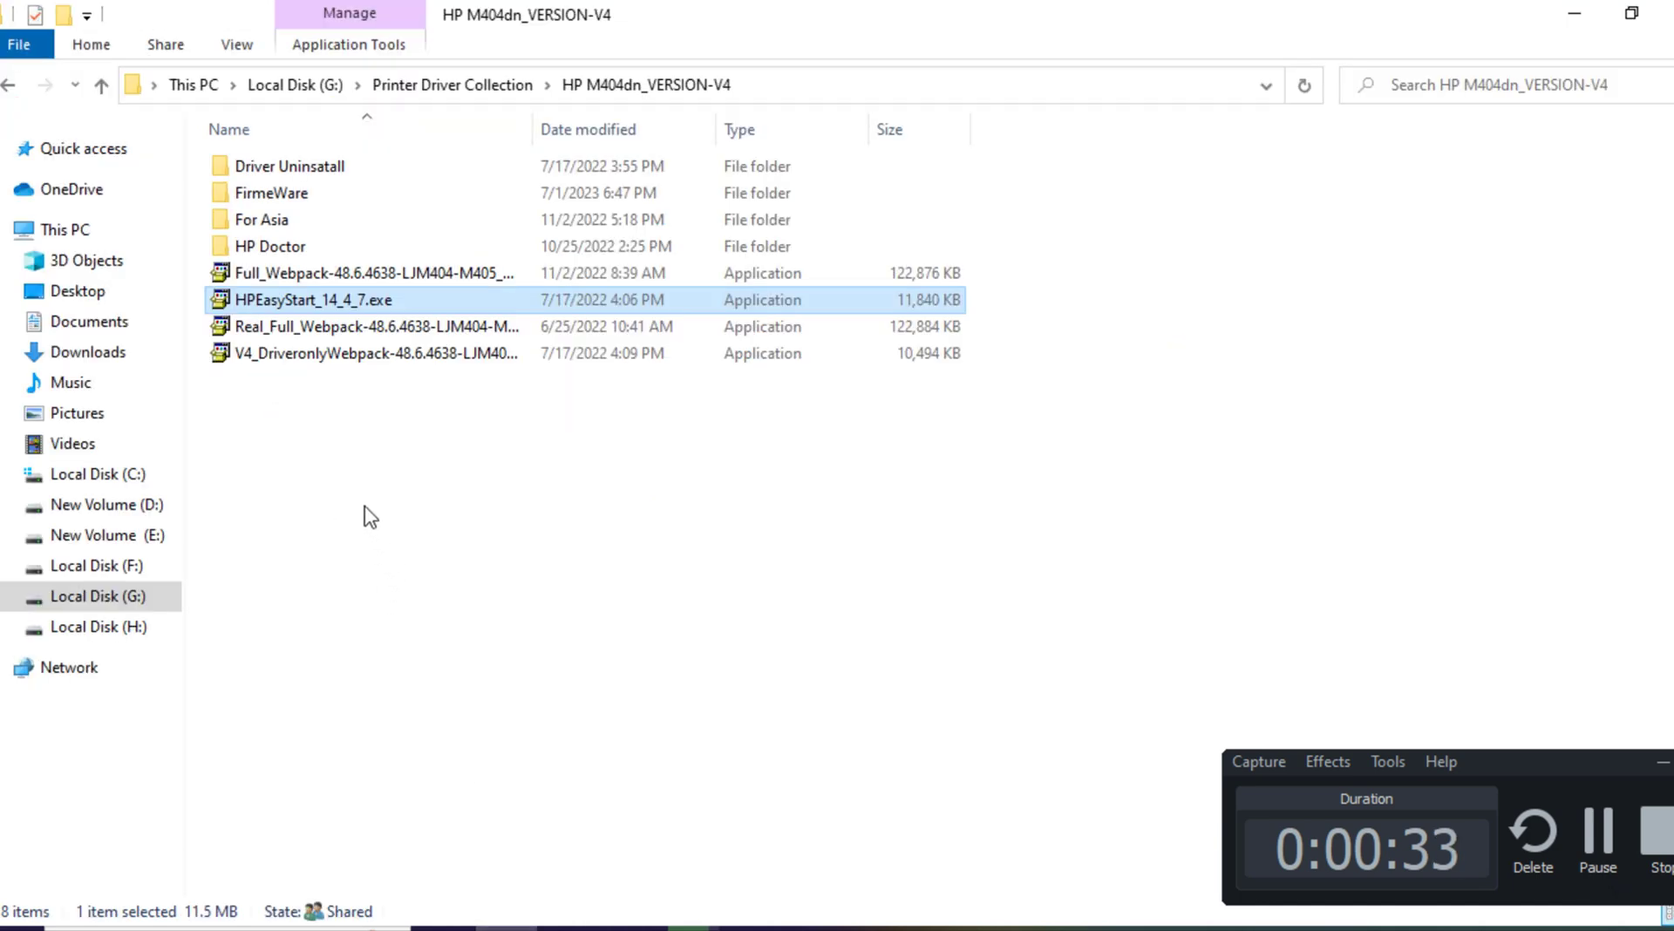
# Run HPEasyStart_14_4_7.exe from the driver folder and accept all data collection options
pyautogui.doubleClick(279, 301)
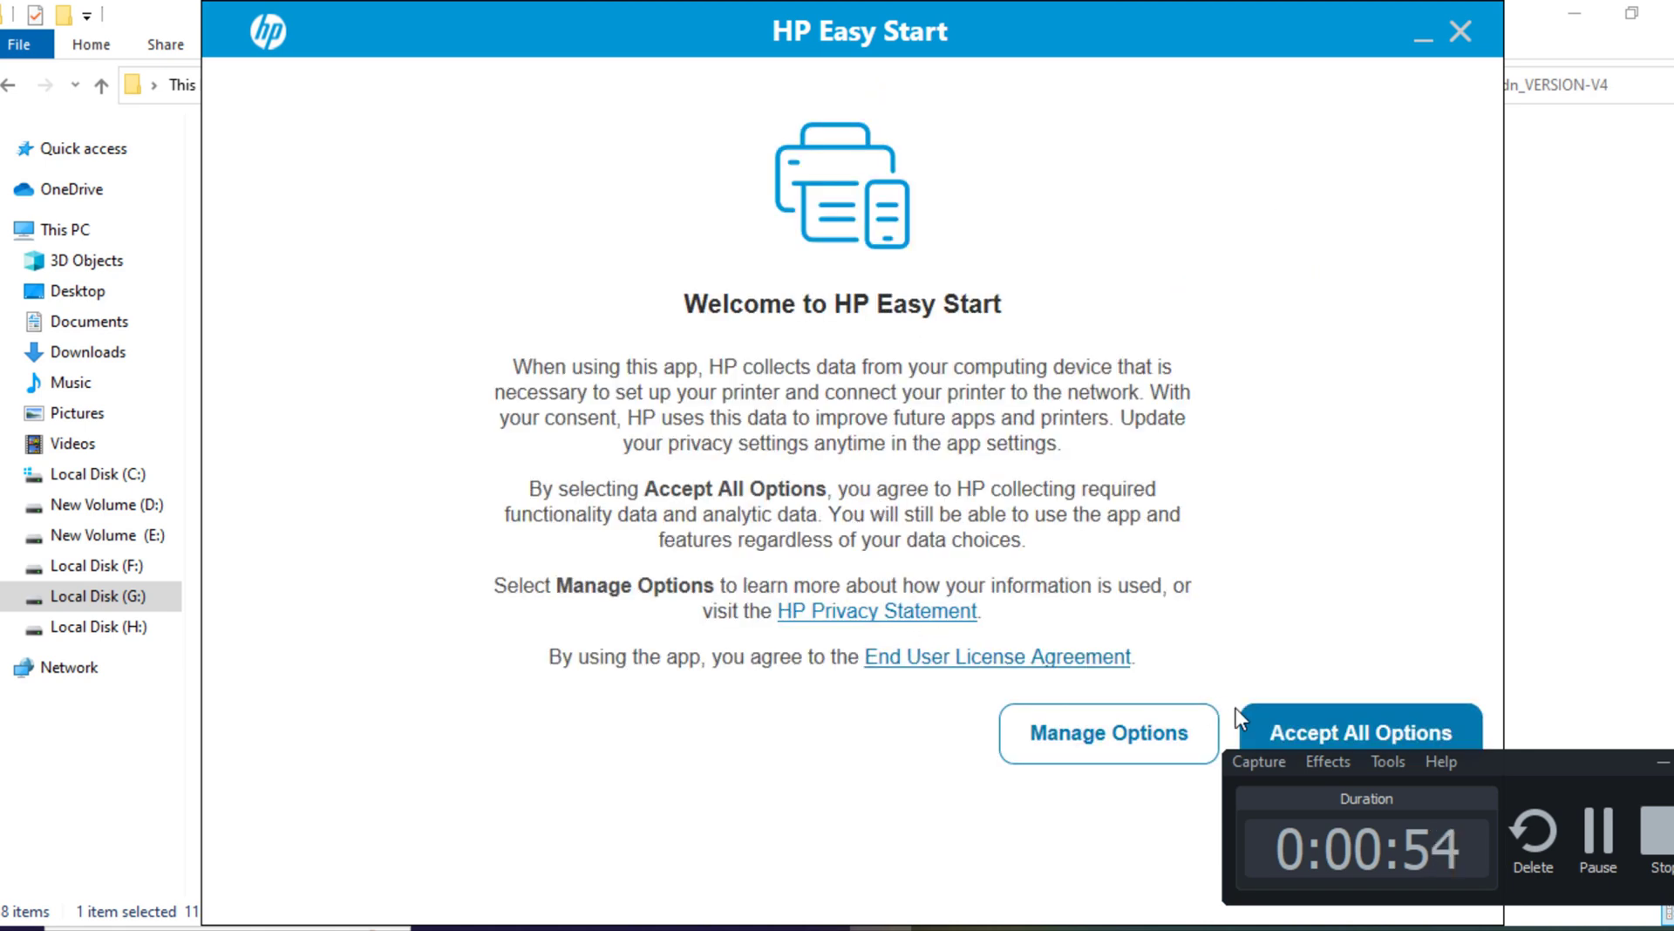
pyautogui.click(1303, 737)
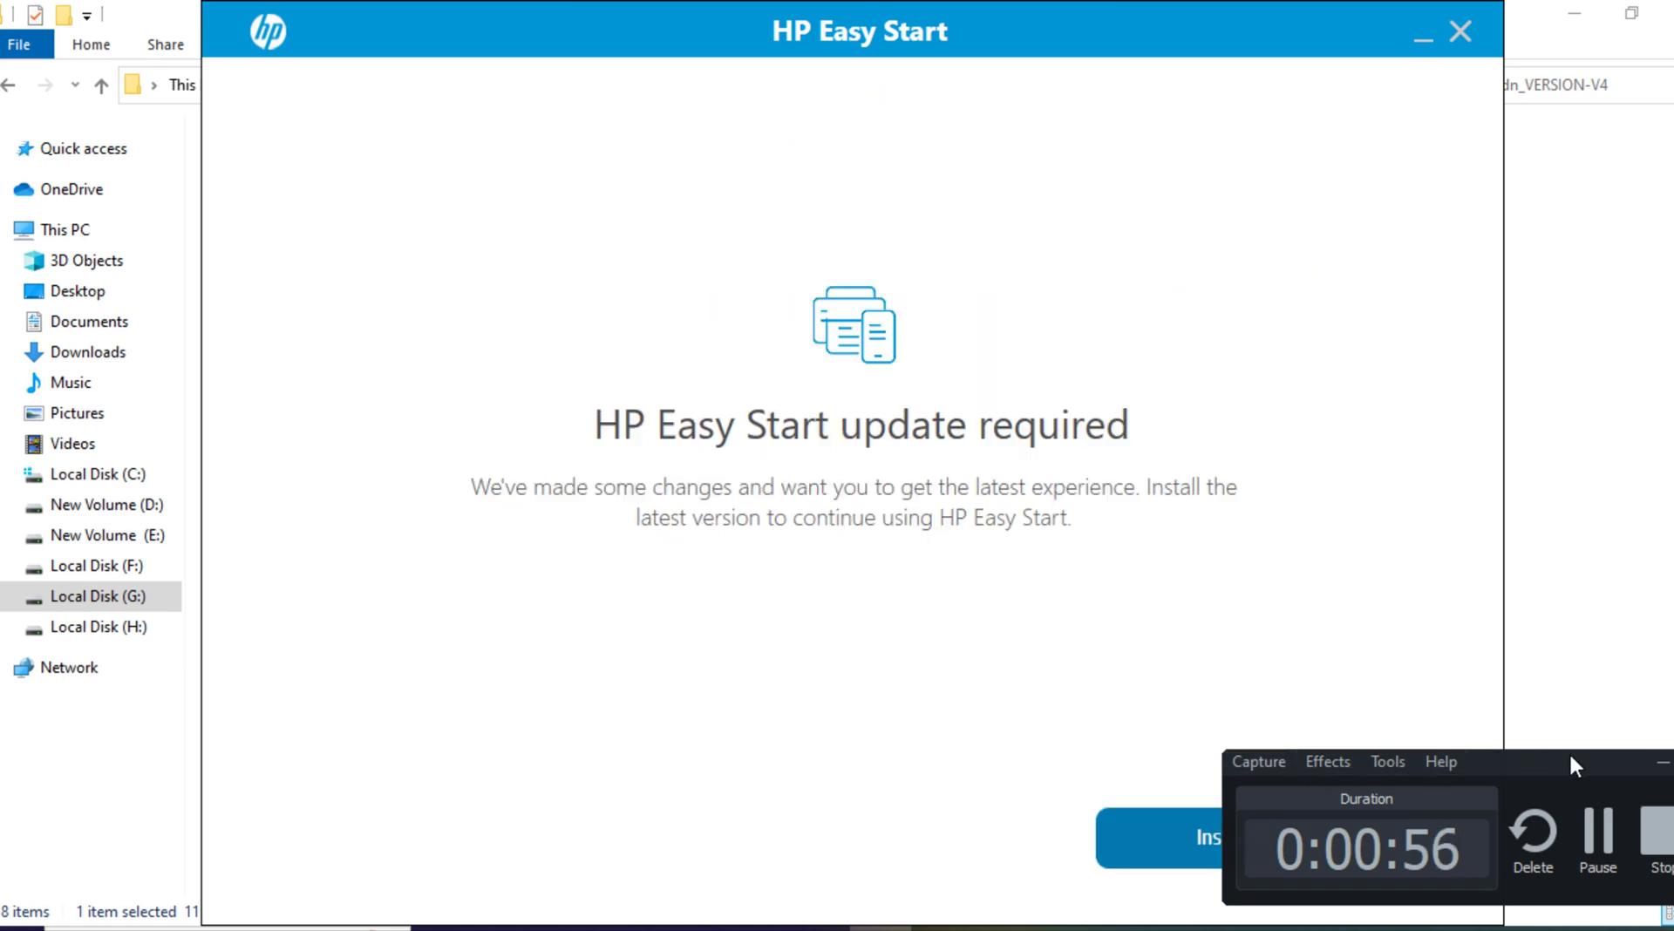
pyautogui.moveTo(1483, 764); pyautogui.dragTo(1649, 784)
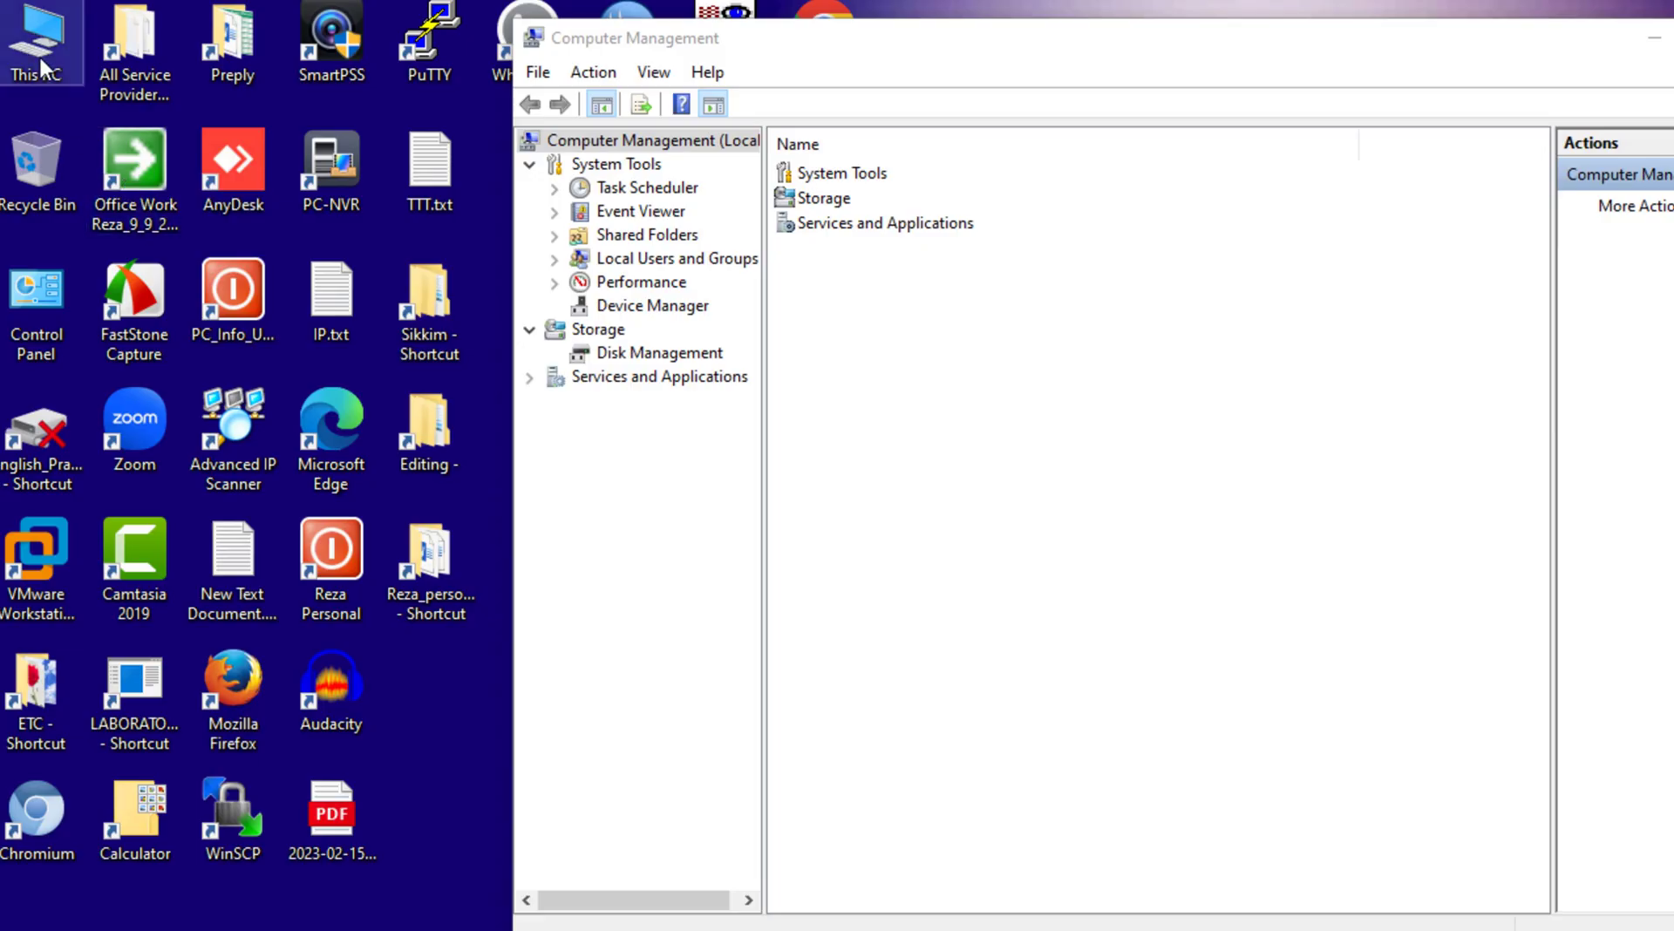
# Open Computer Management from This PC, maximized, and jump to the P services
pyautogui.rightClick(38, 54)
pyautogui.click(113, 134)
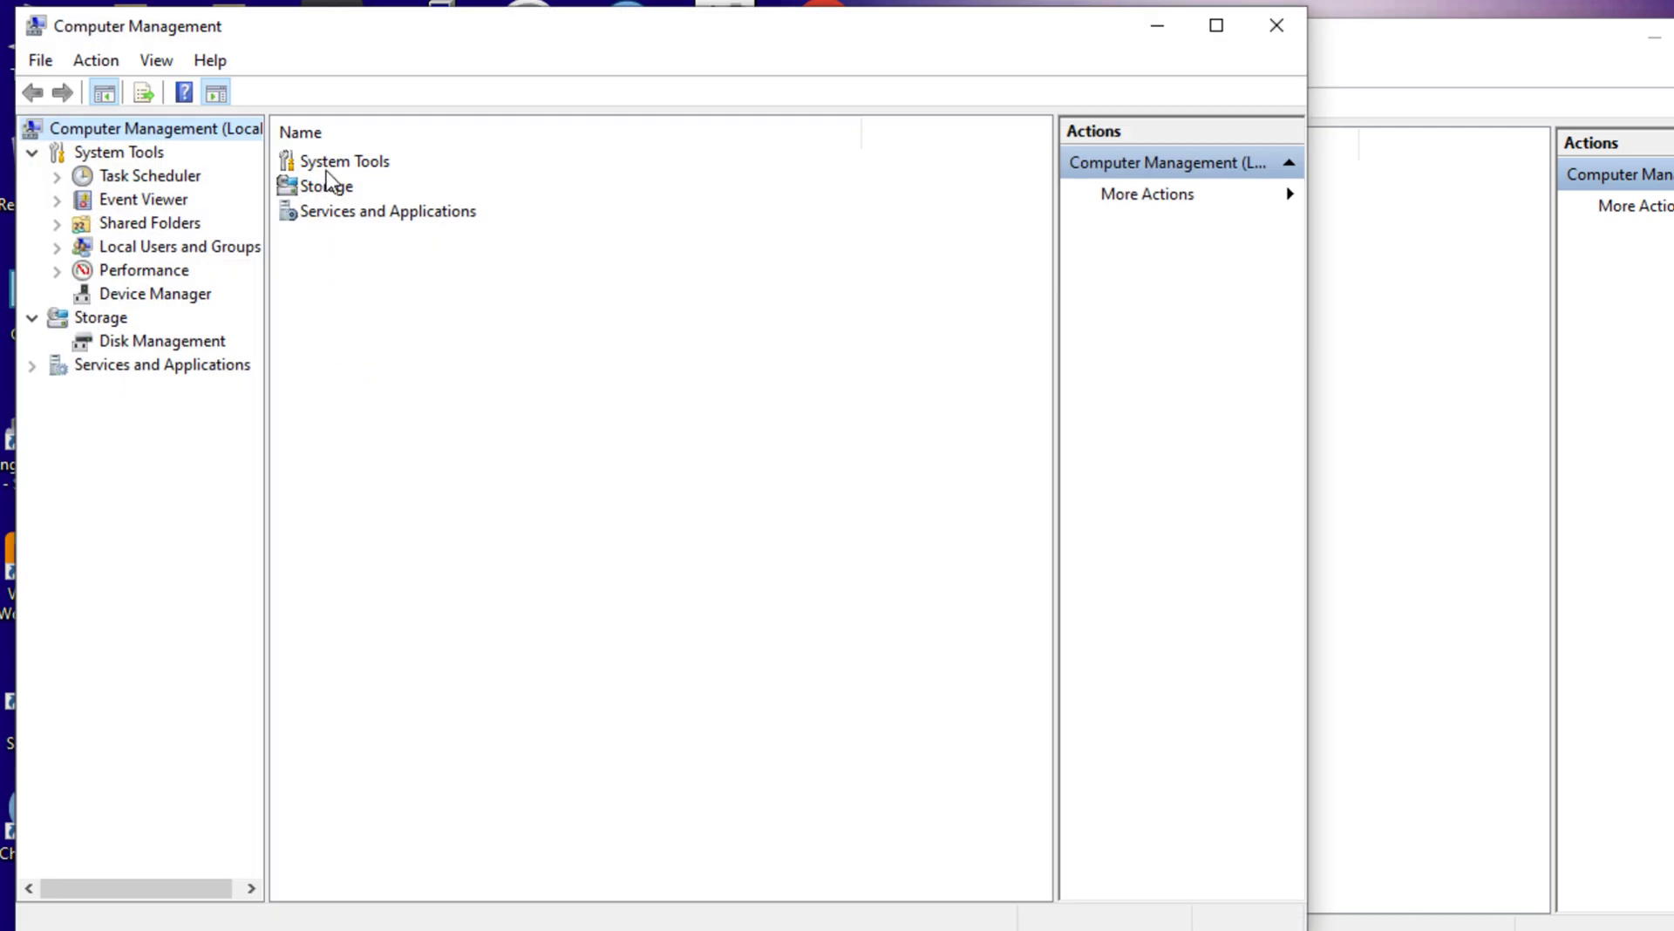
pyautogui.doubleClick(333, 214)
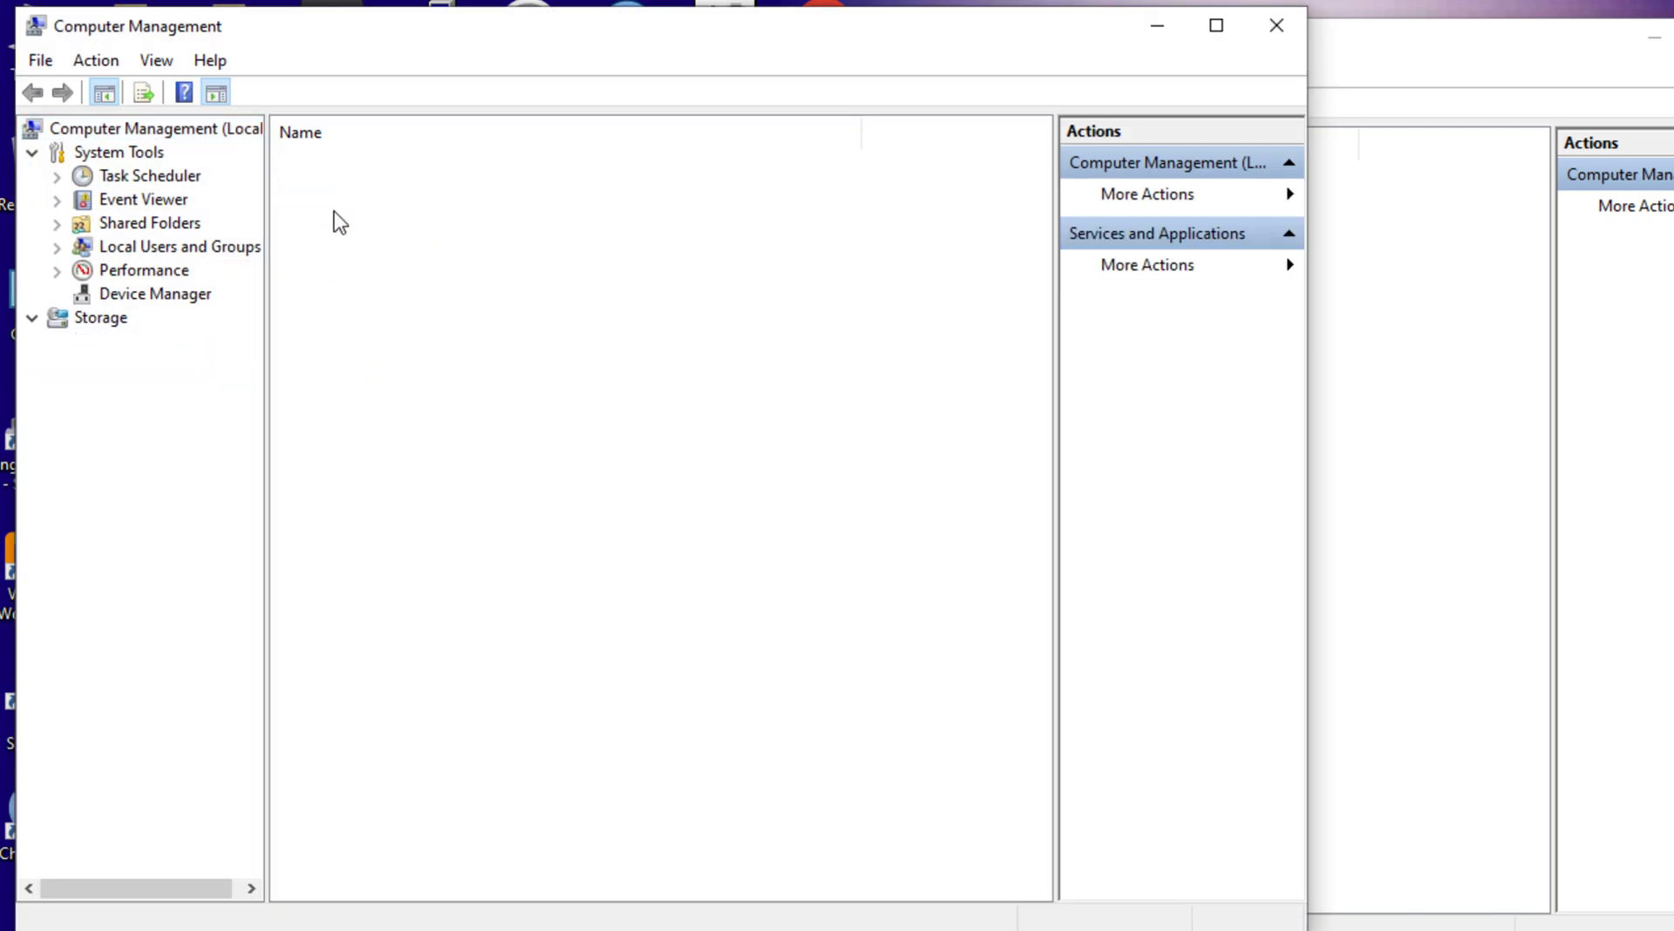
pyautogui.doubleClick(462, 35)
pyautogui.doubleClick(311, 136)
pyautogui.click(624, 564)
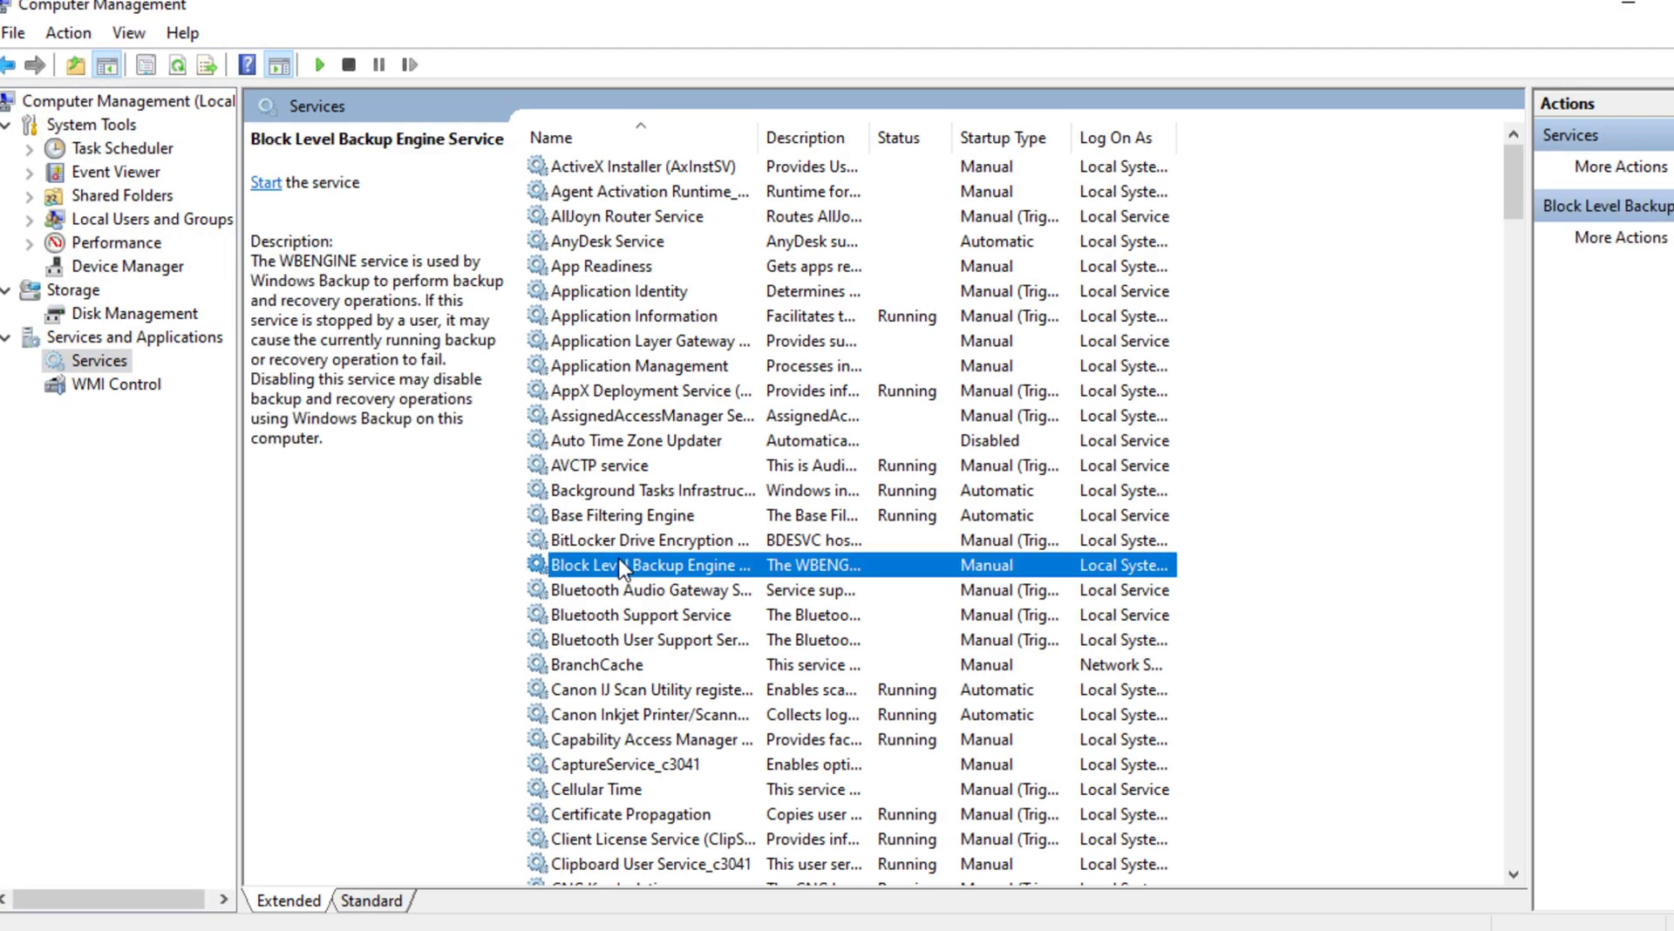
pyautogui.press('p')
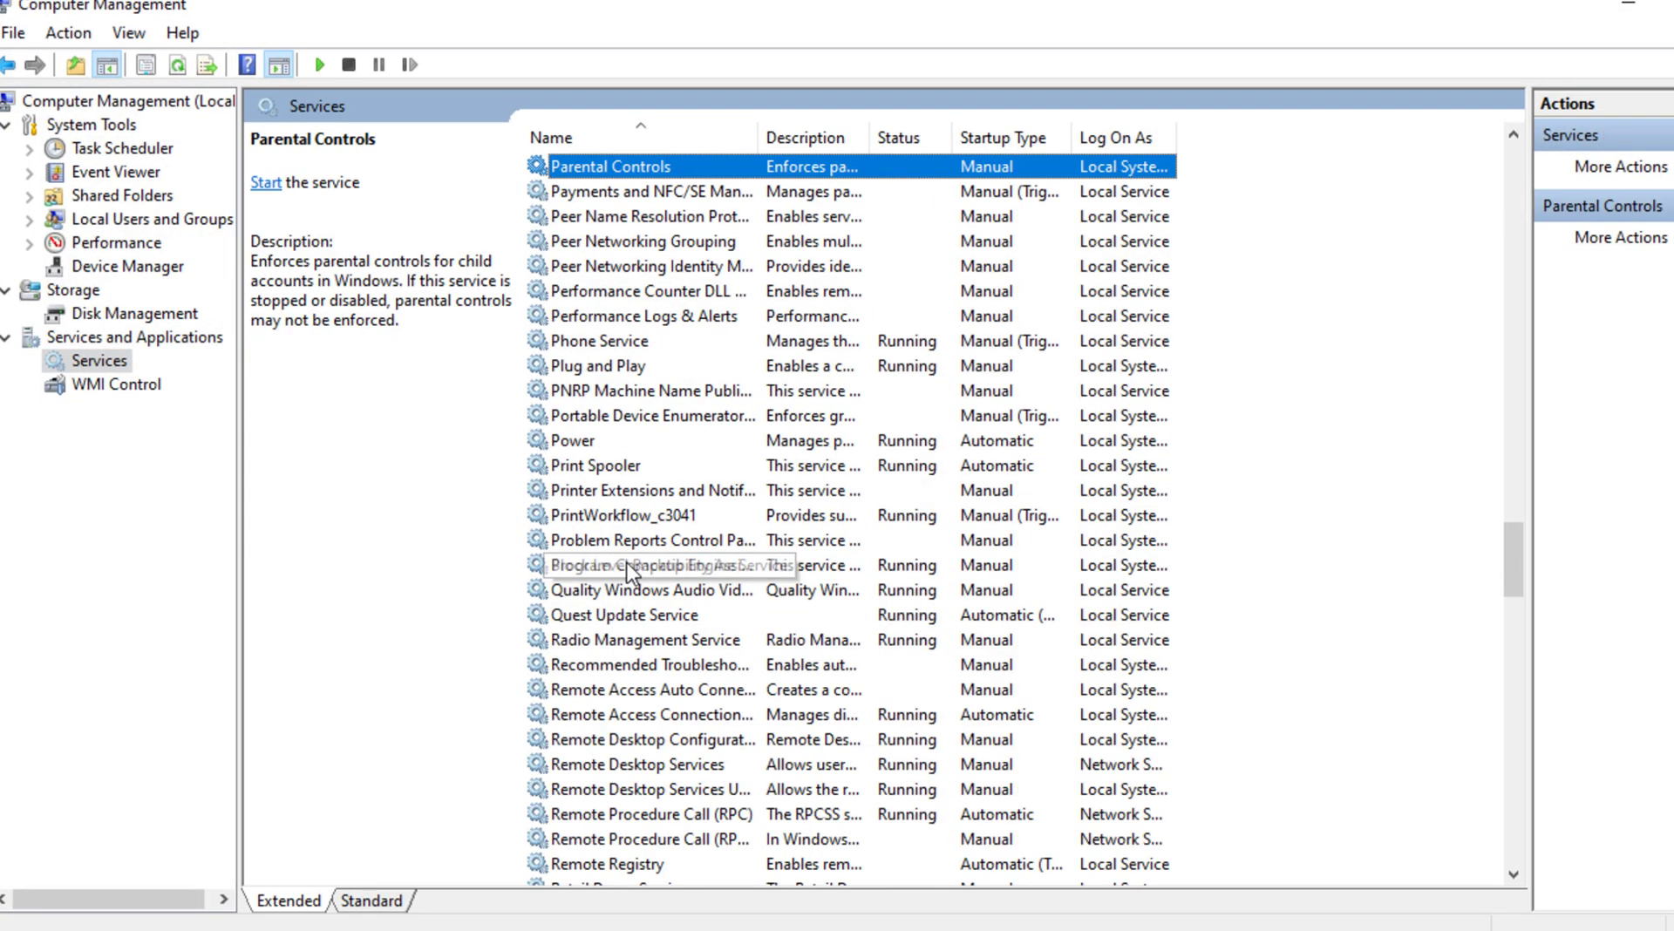
# Stop Print Spooler, set its startup type to Automatic, and start it again
pyautogui.doubleClick(612, 469)
pyautogui.click(794, 575)
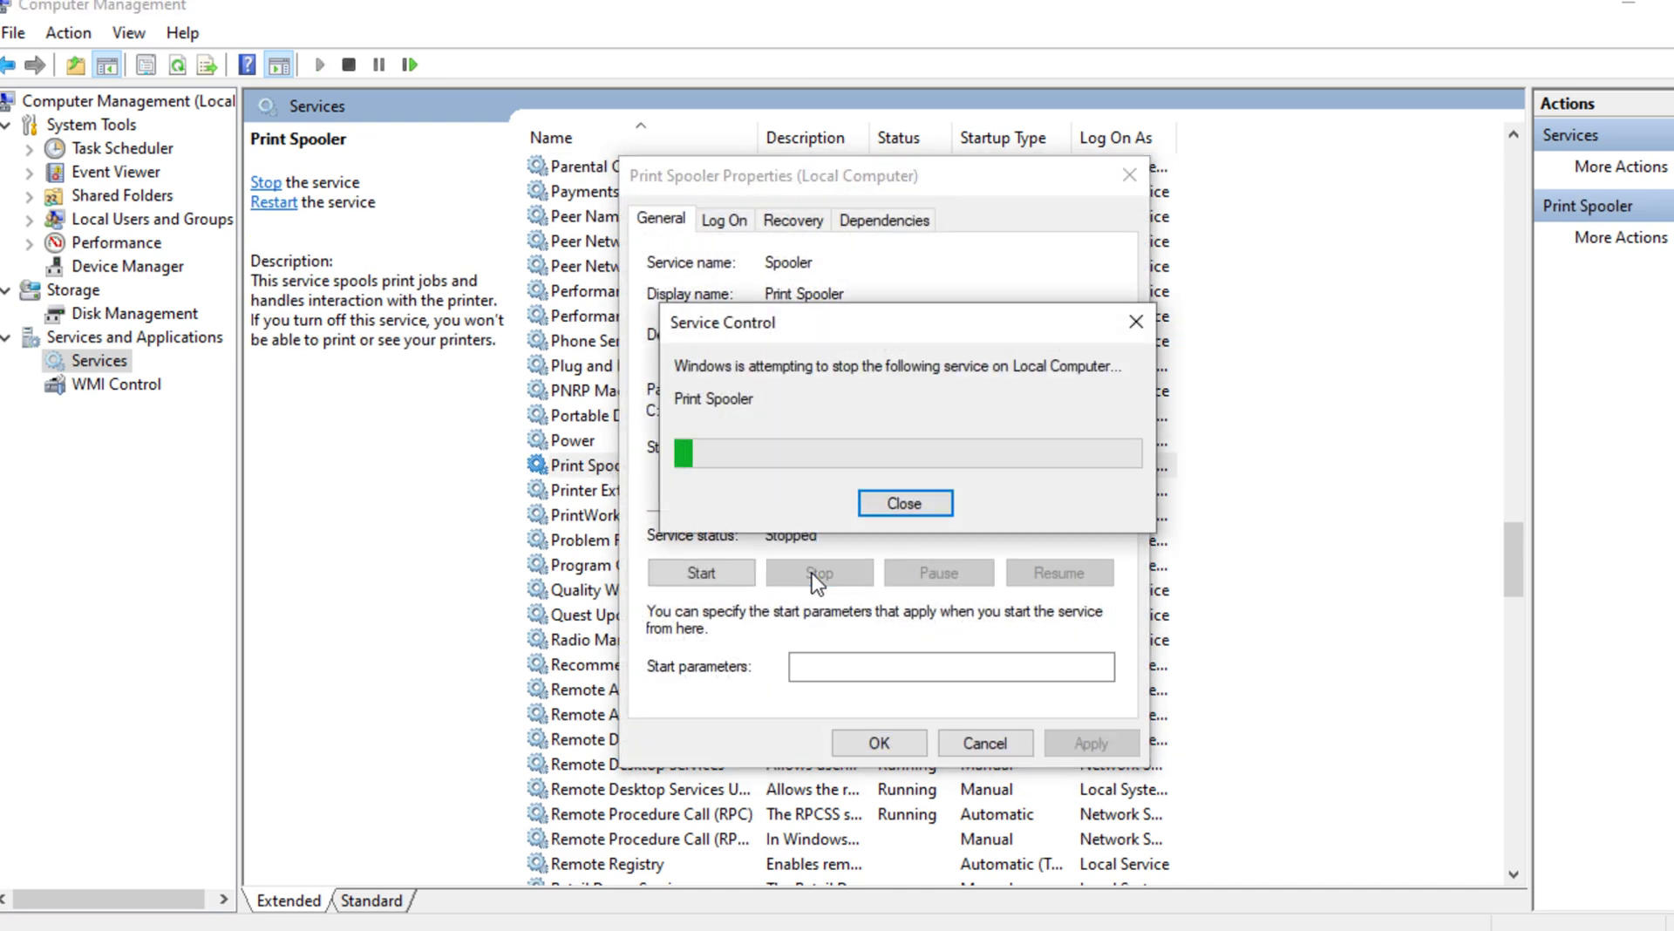
pyautogui.click(872, 740)
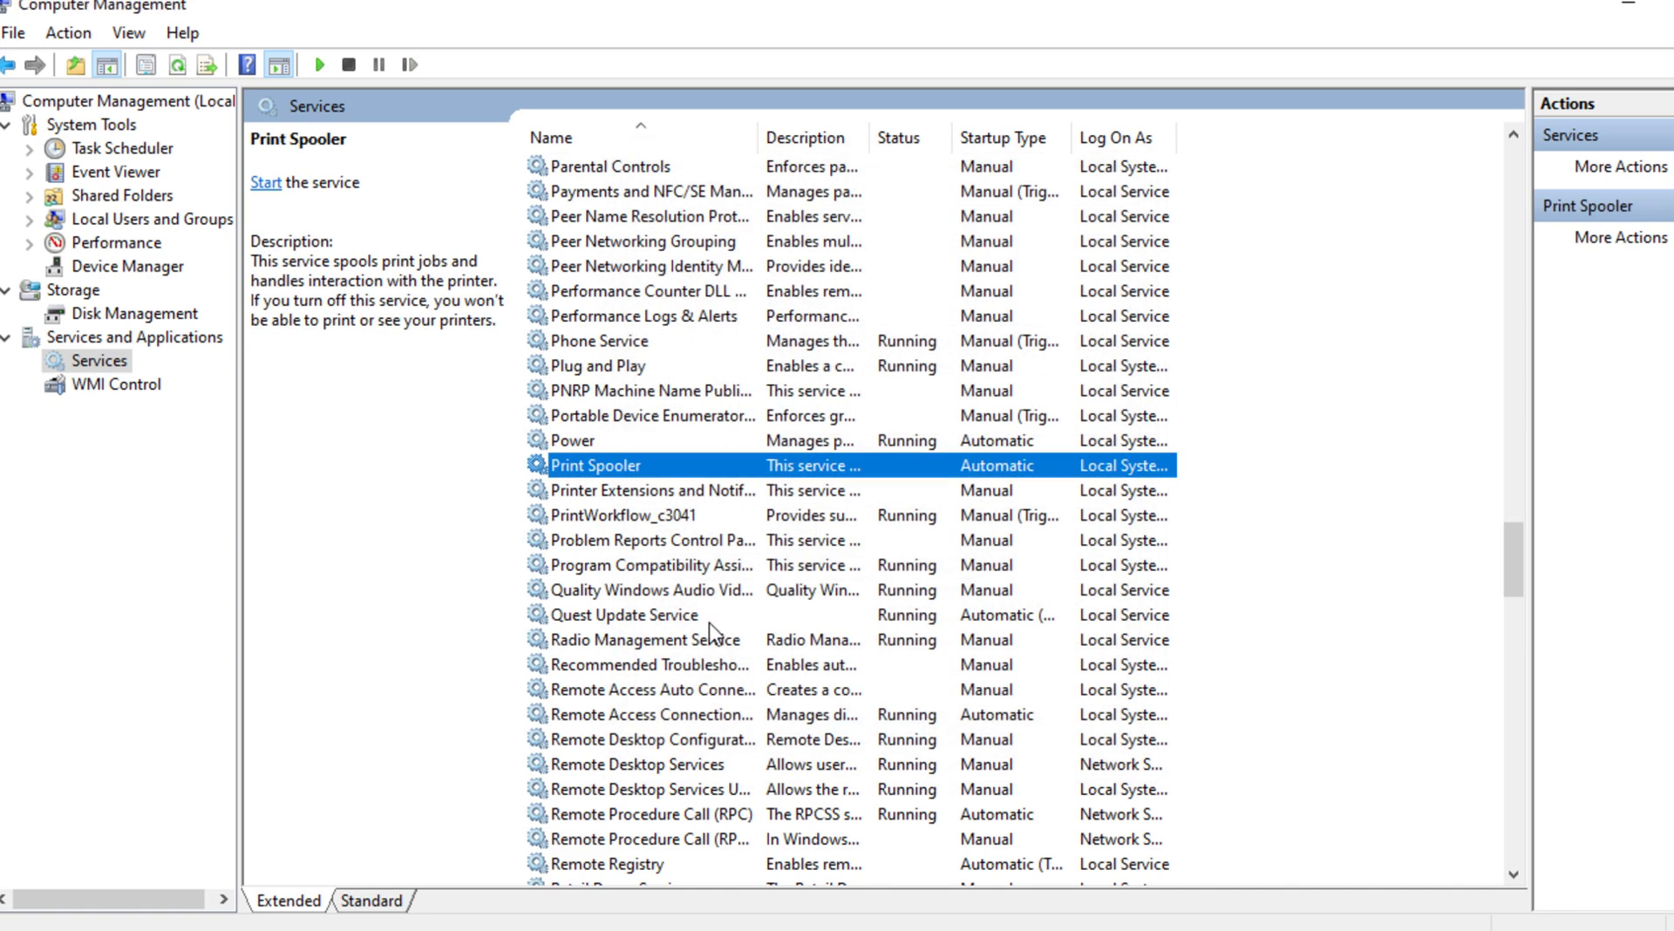
pyautogui.doubleClick(604, 469)
pyautogui.click(808, 452)
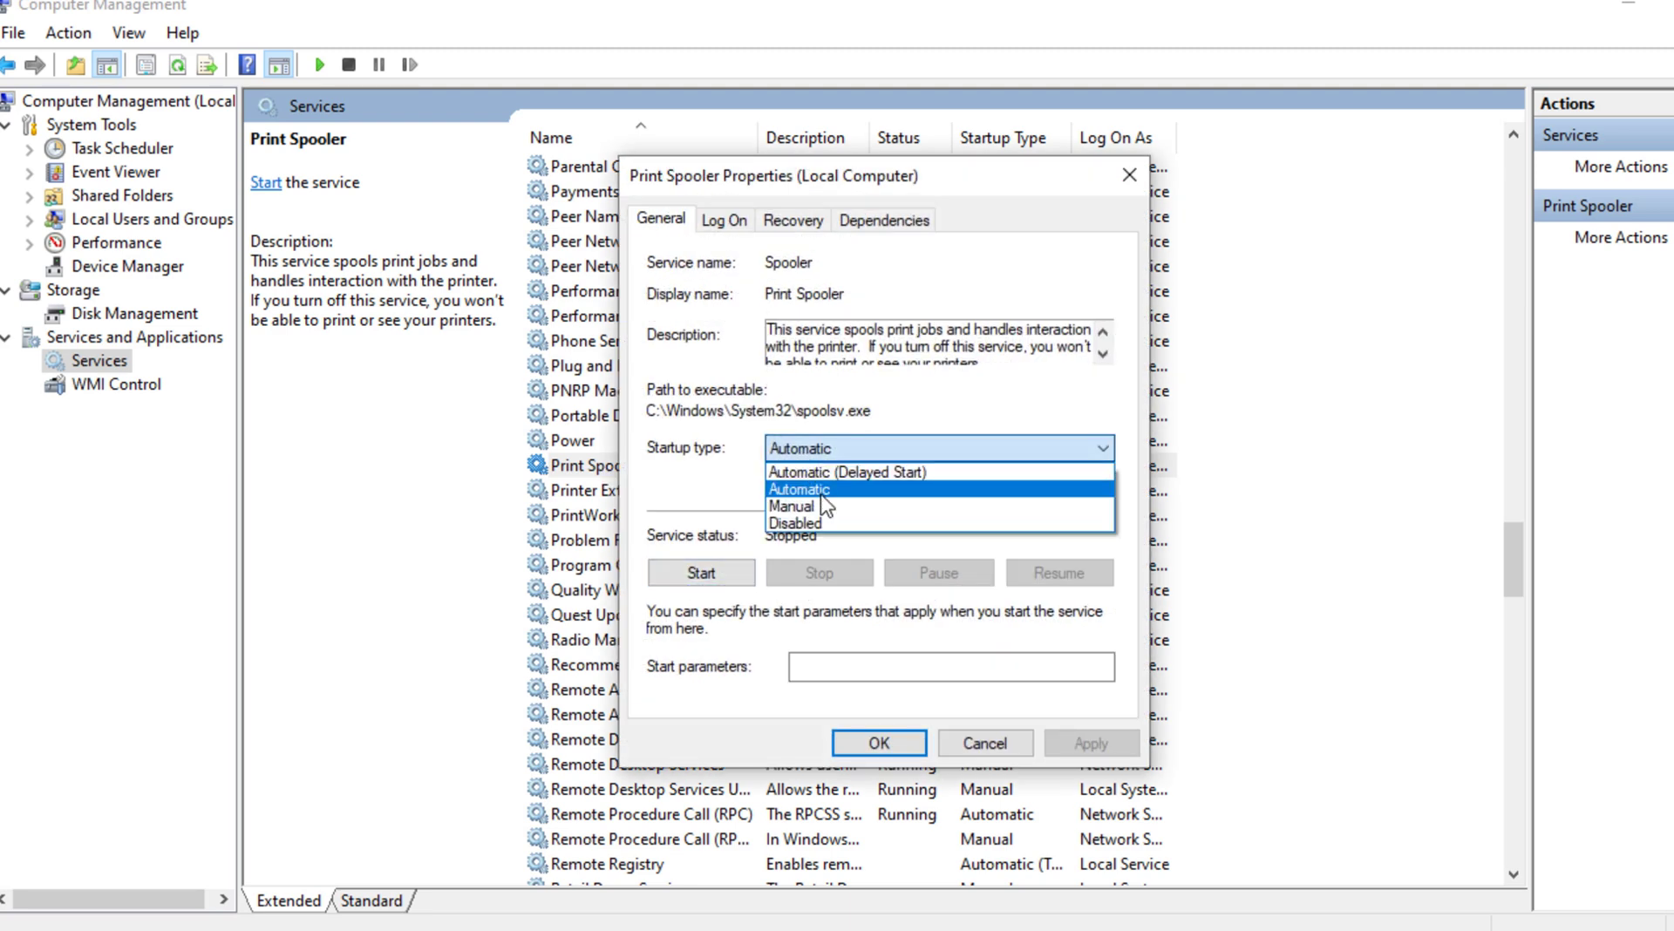
pyautogui.click(820, 505)
pyautogui.click(829, 448)
pyautogui.click(824, 489)
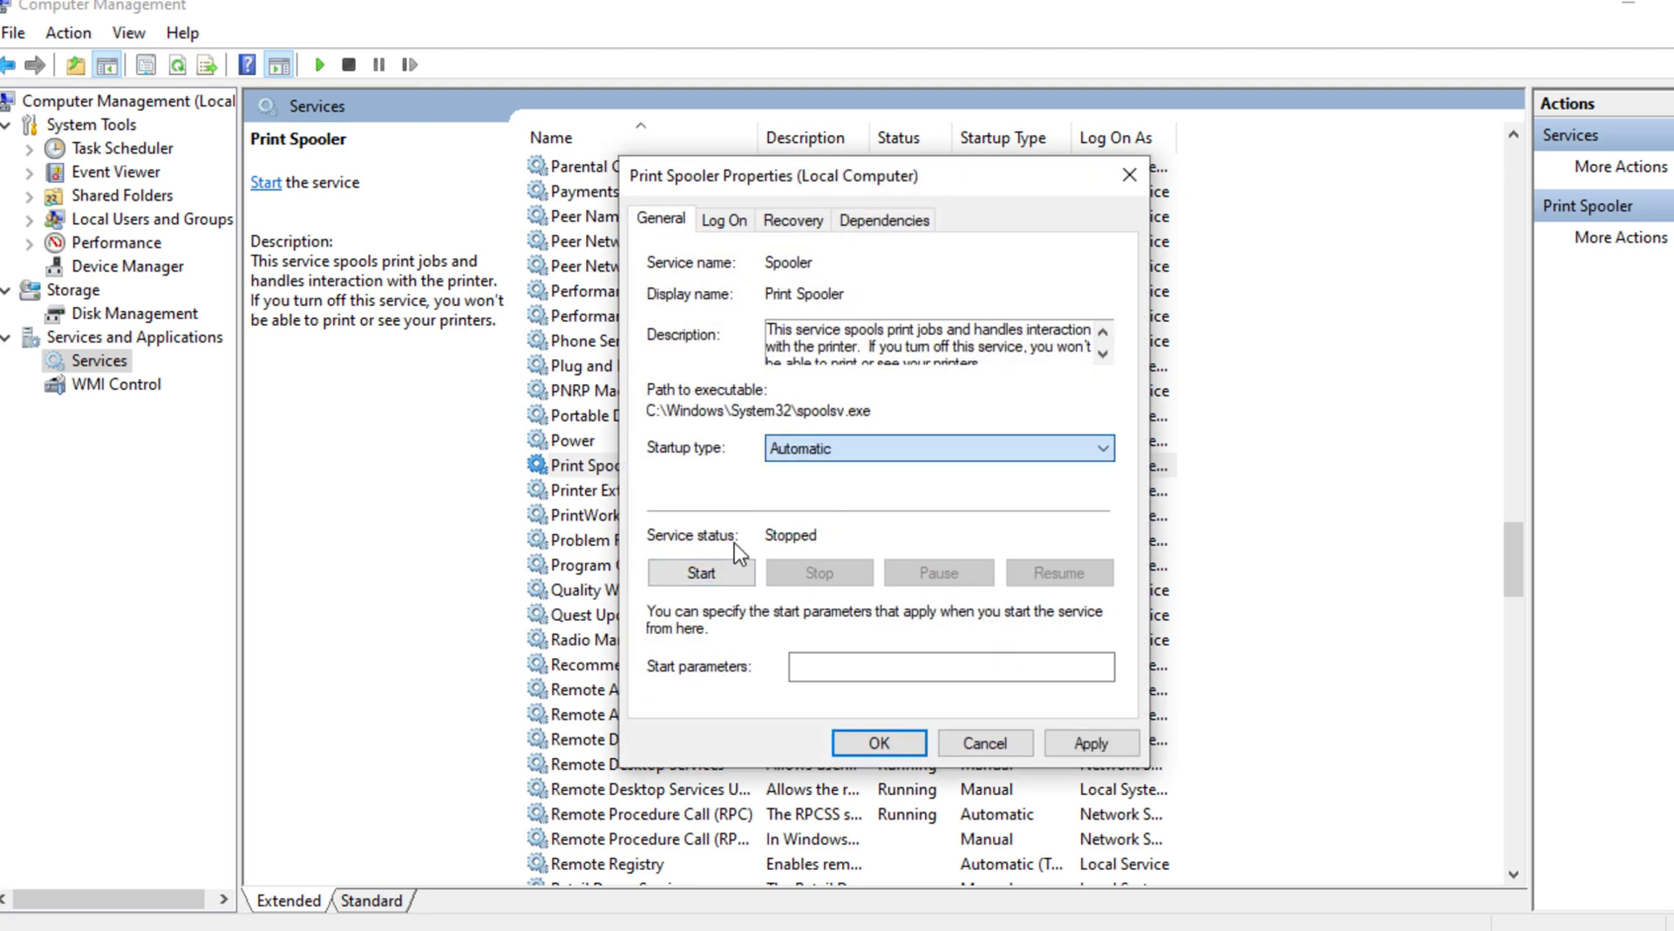
pyautogui.click(698, 573)
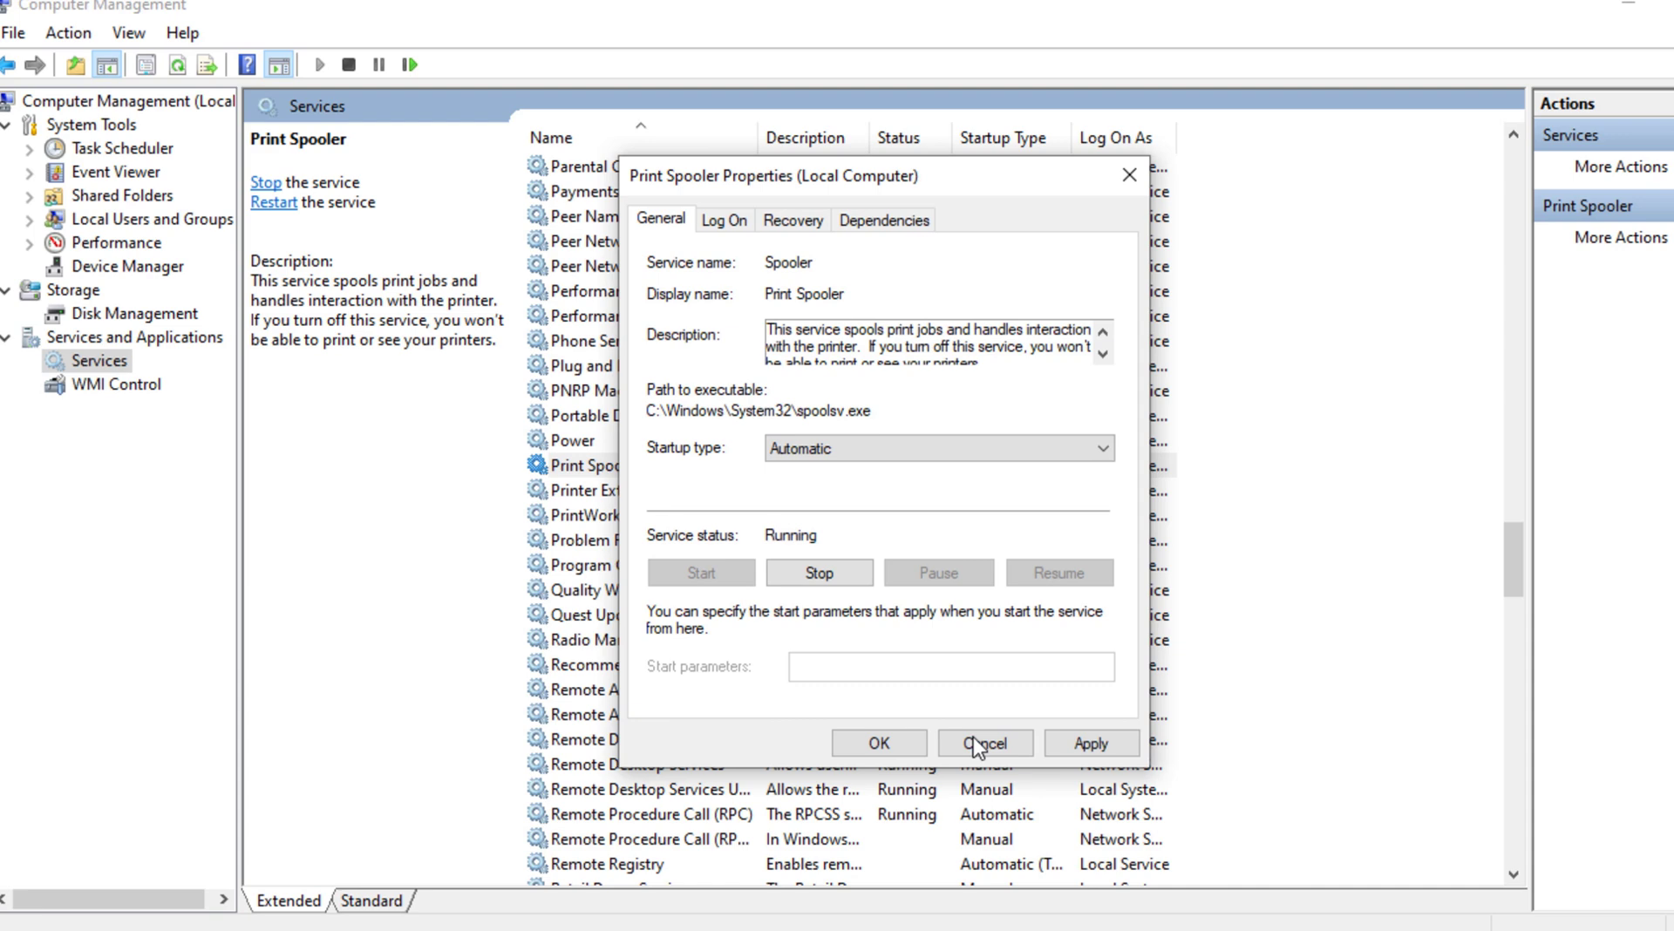
pyautogui.click(879, 743)
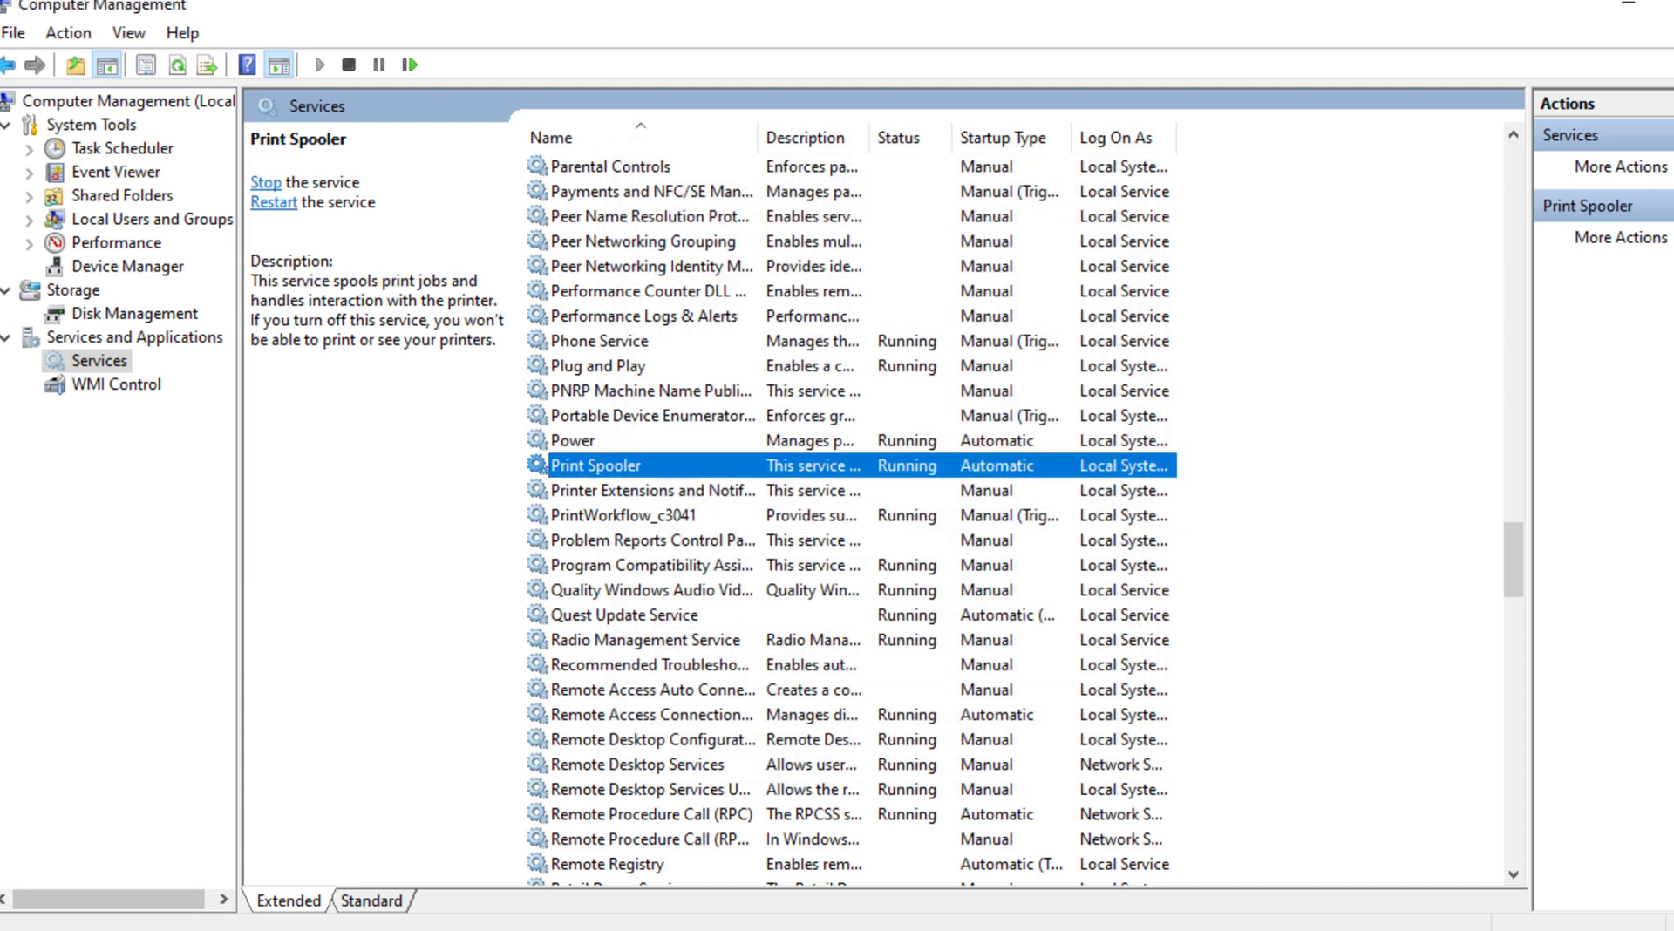
pyautogui.click(21, 928)
# Dismiss the Start menu Power options without restarting the computer
pyautogui.click(22, 913)
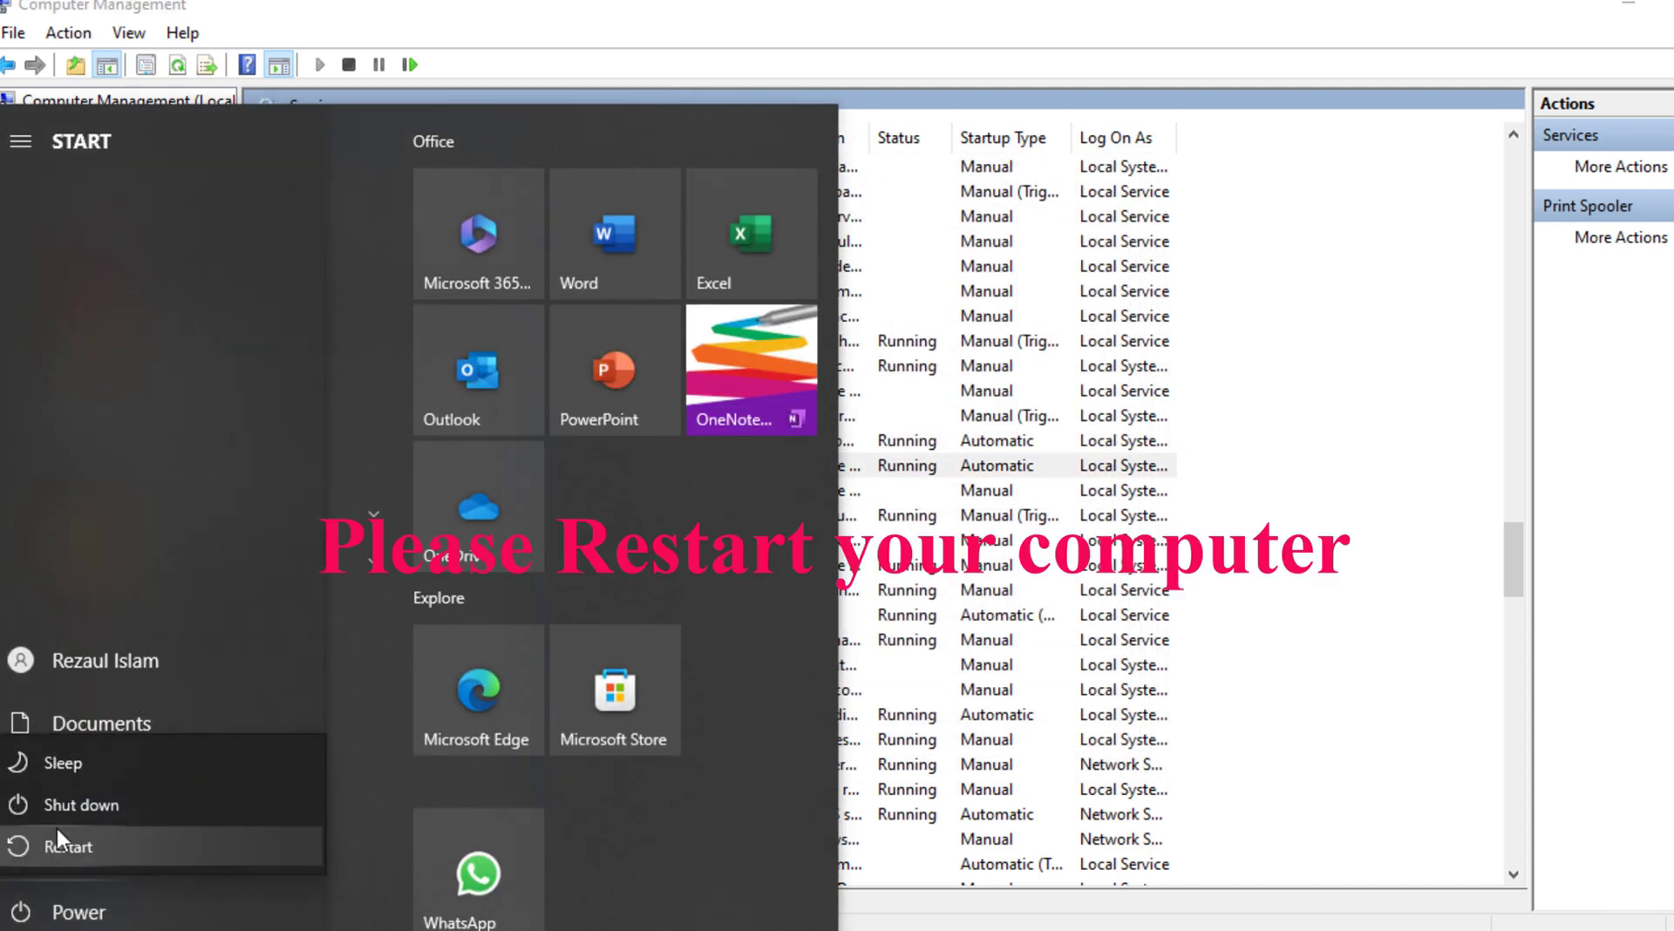
pyautogui.press('Escape')
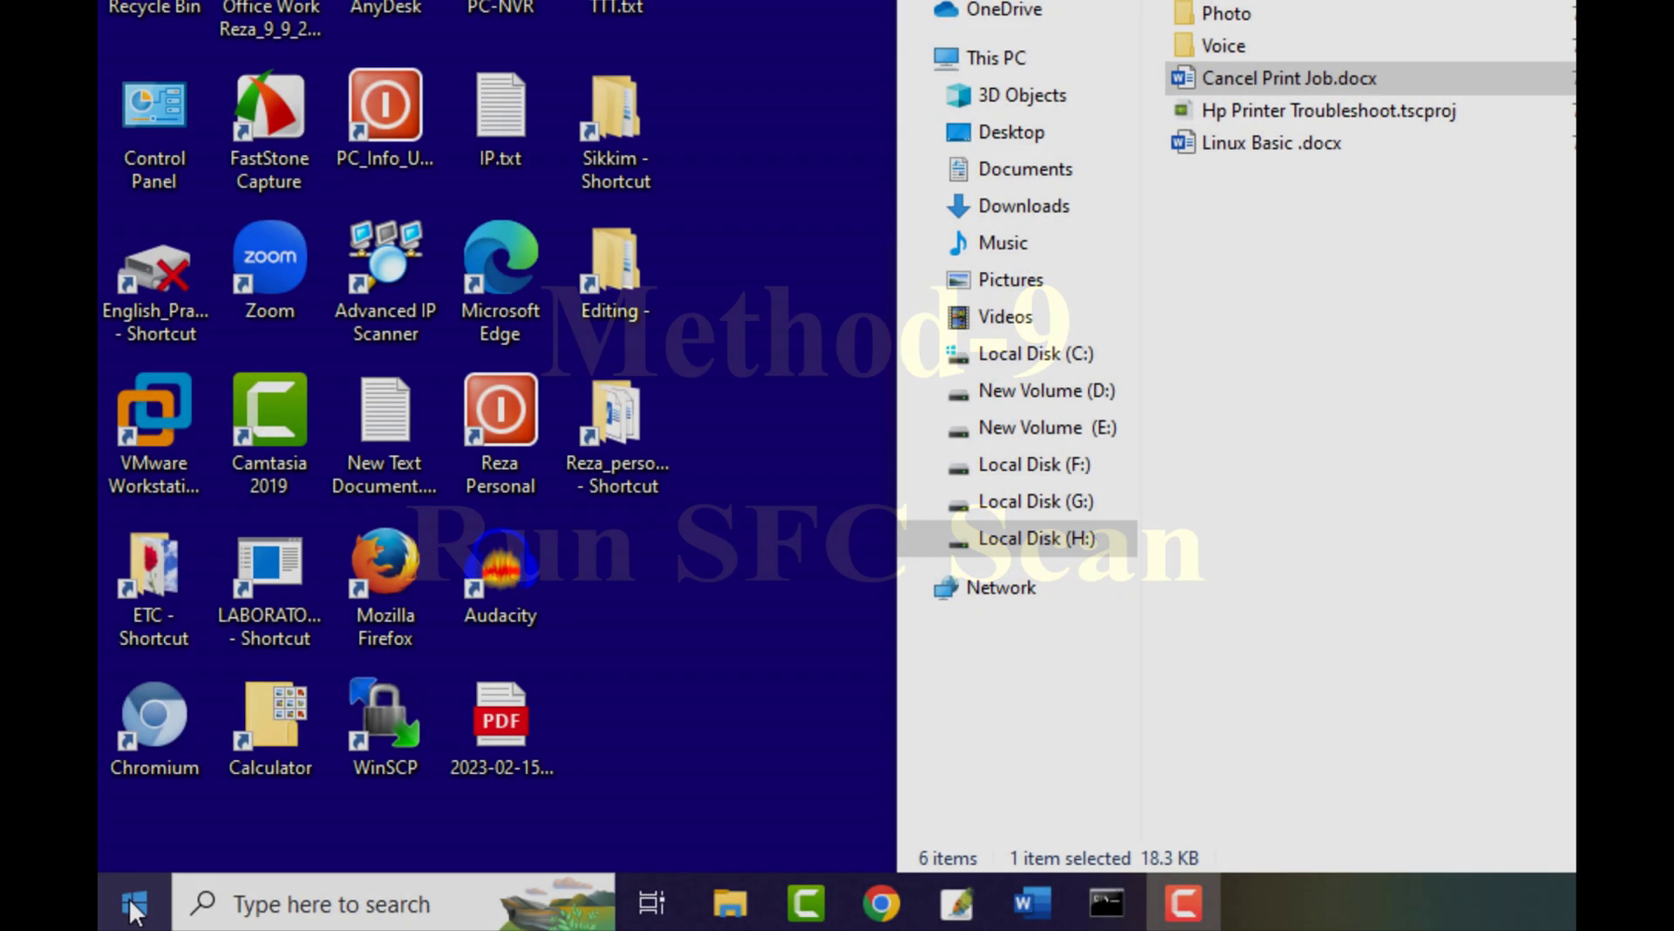
# Search for Command Prompt from Start and run it as administrator
pyautogui.click(133, 907)
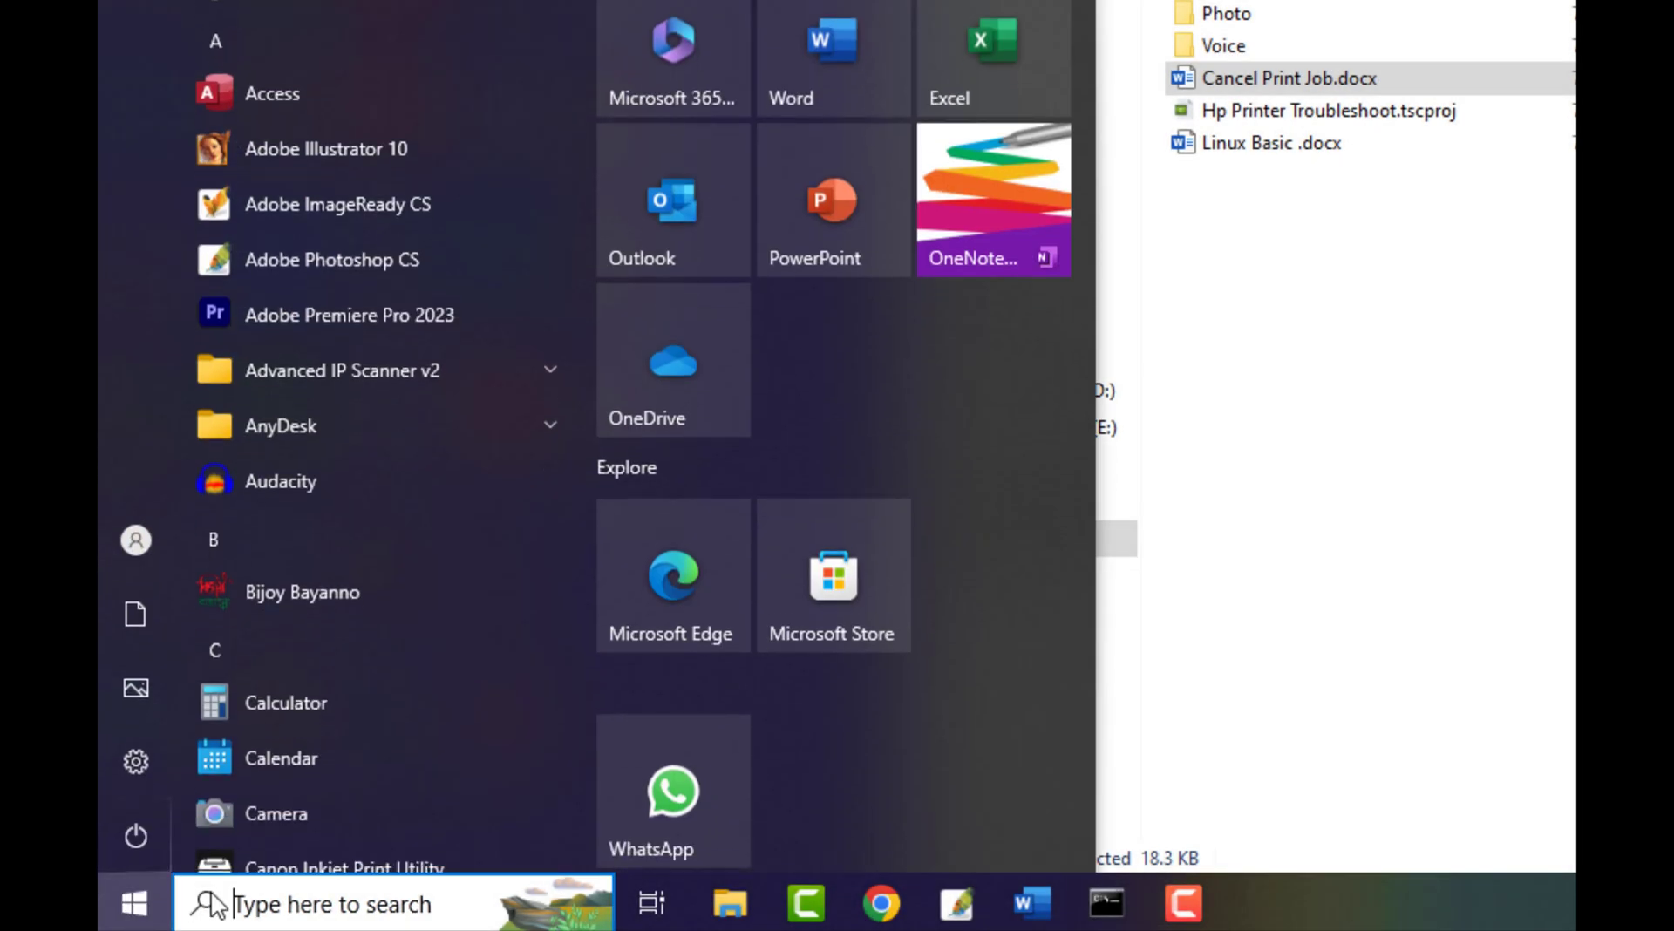
pyautogui.write('c')
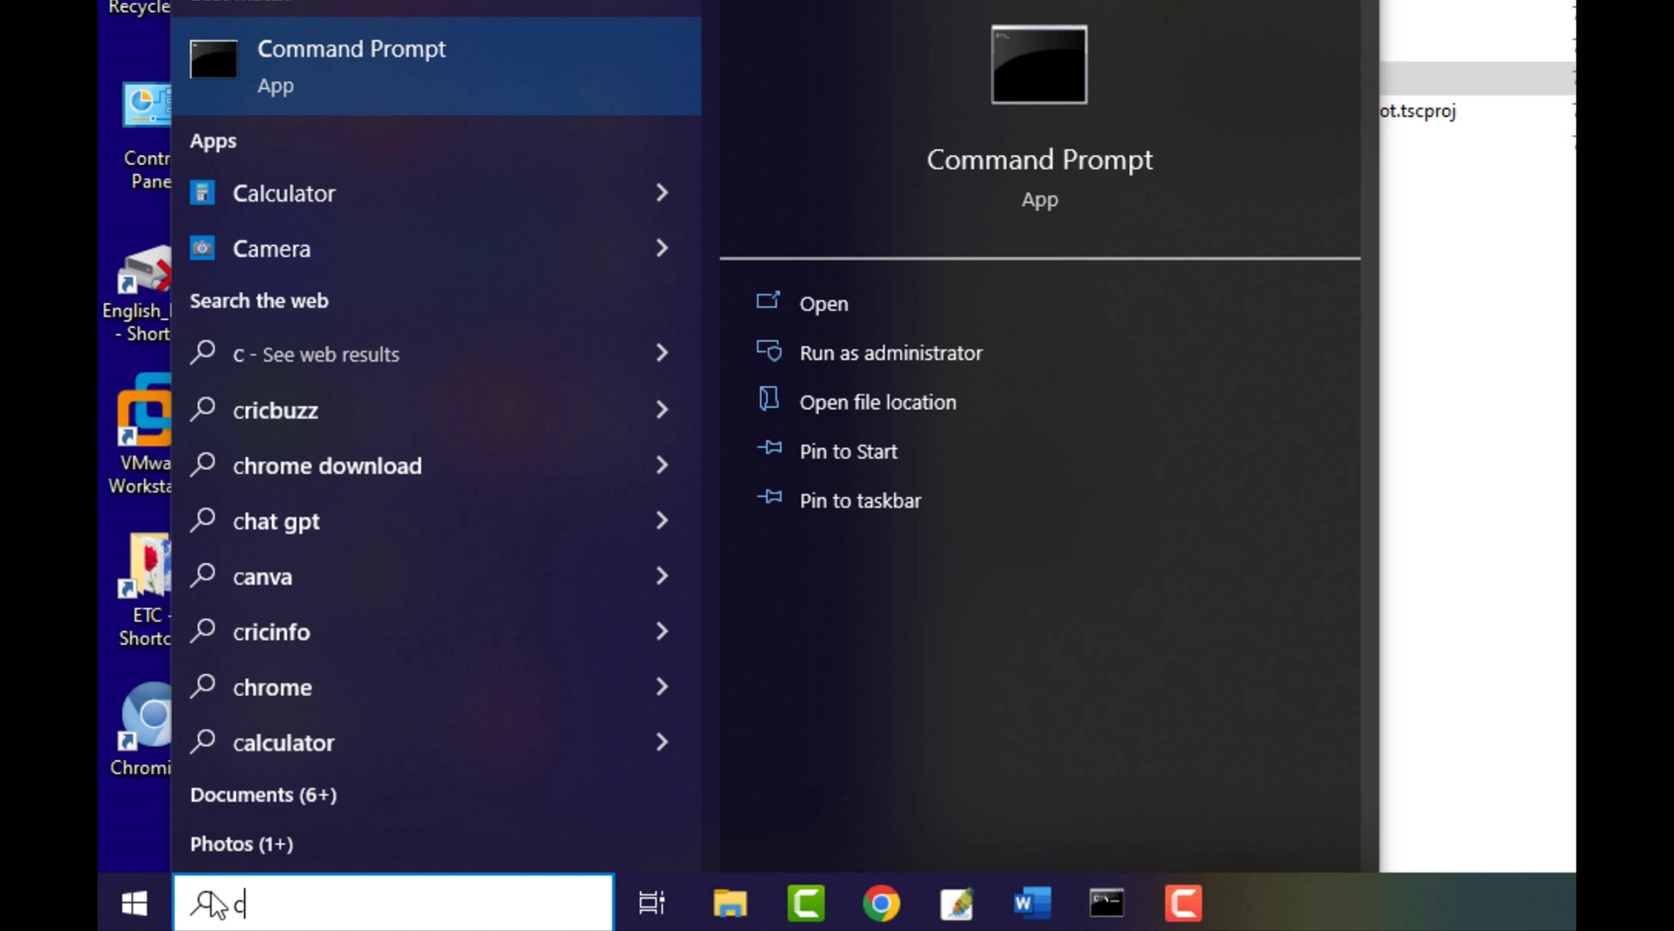
pyautogui.rightClick(382, 61)
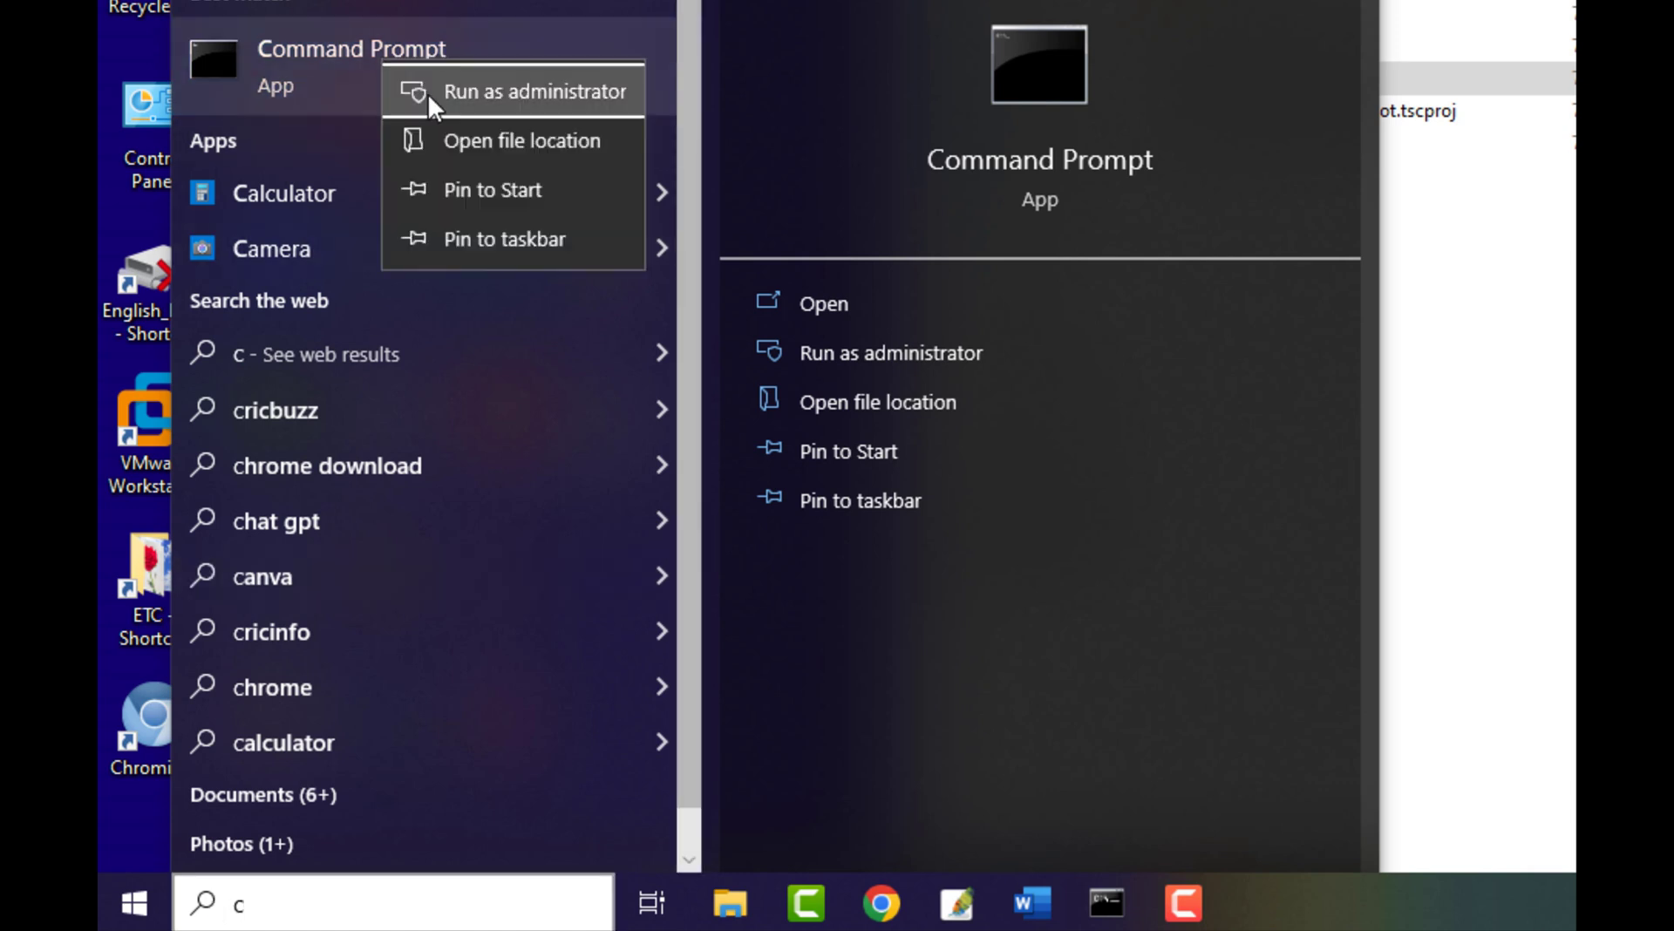
pyautogui.click(903, 530)
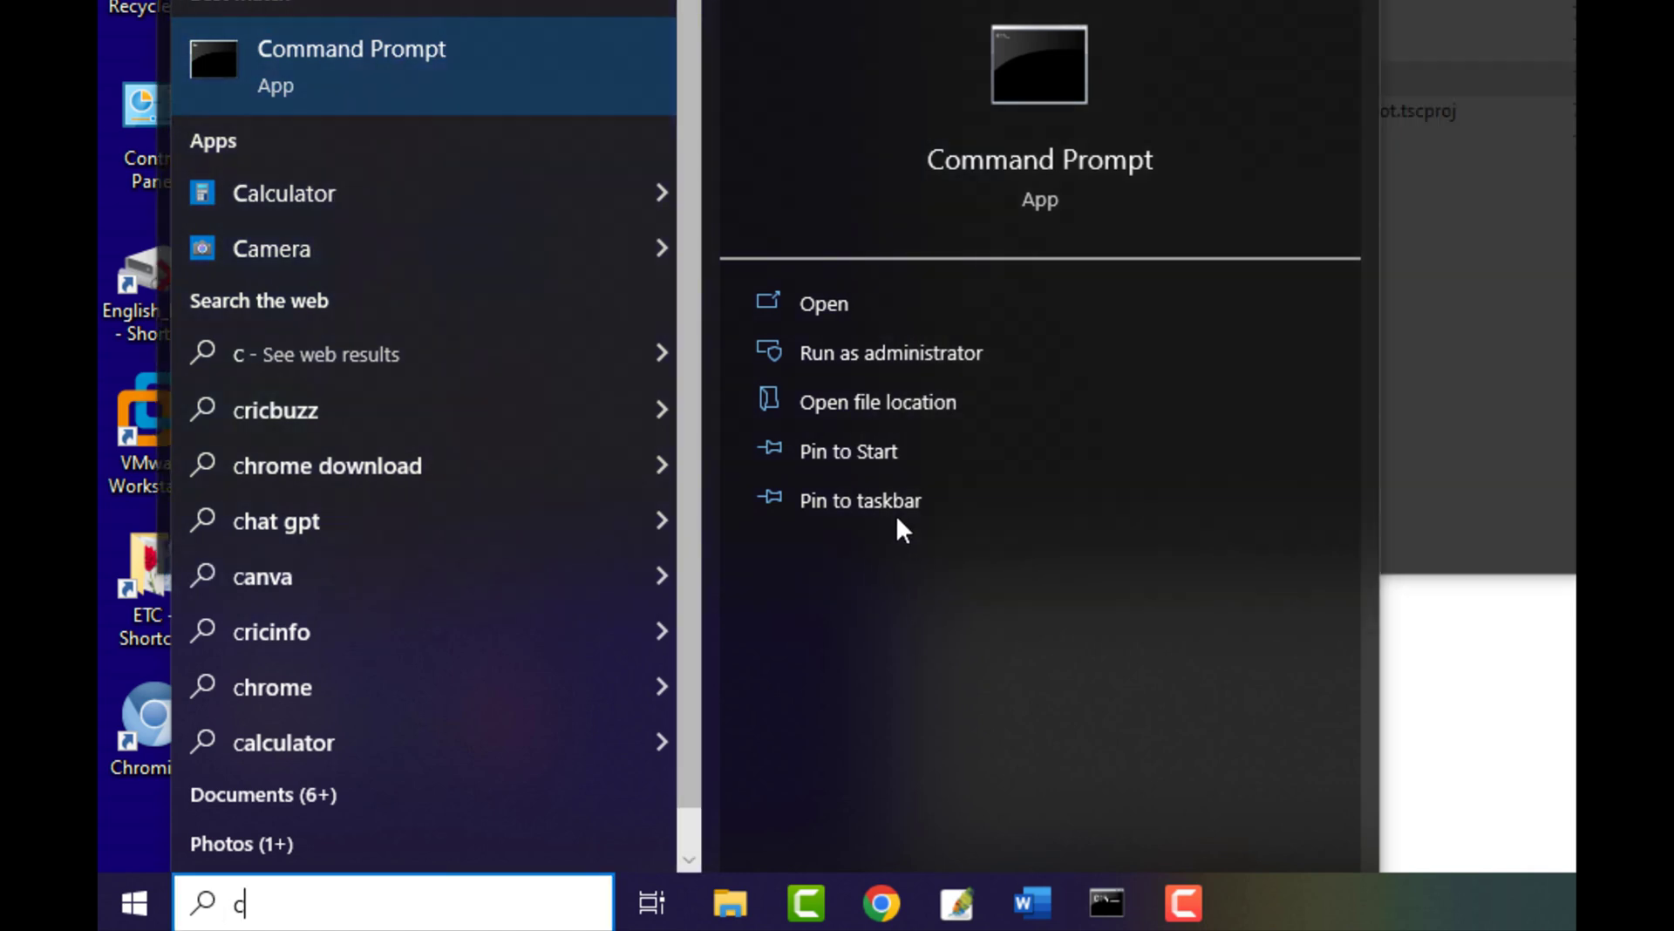
pyautogui.click(919, 367)
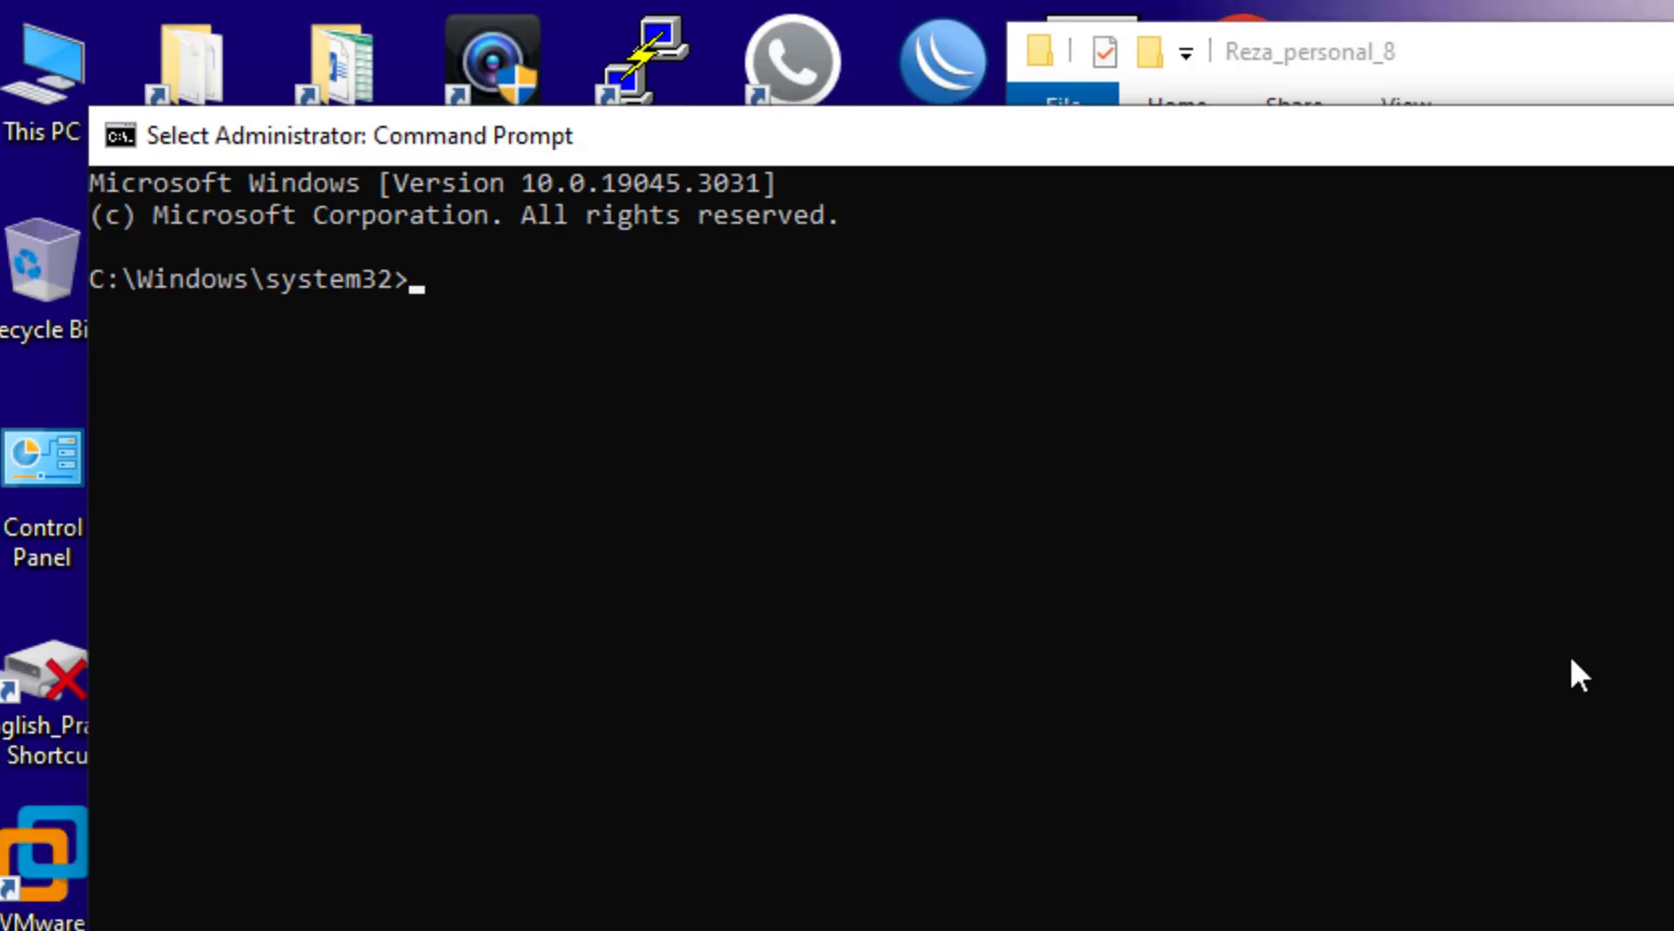
# Run sfc /scannow in the Administrator Command Prompt
pyautogui.press('Escape')
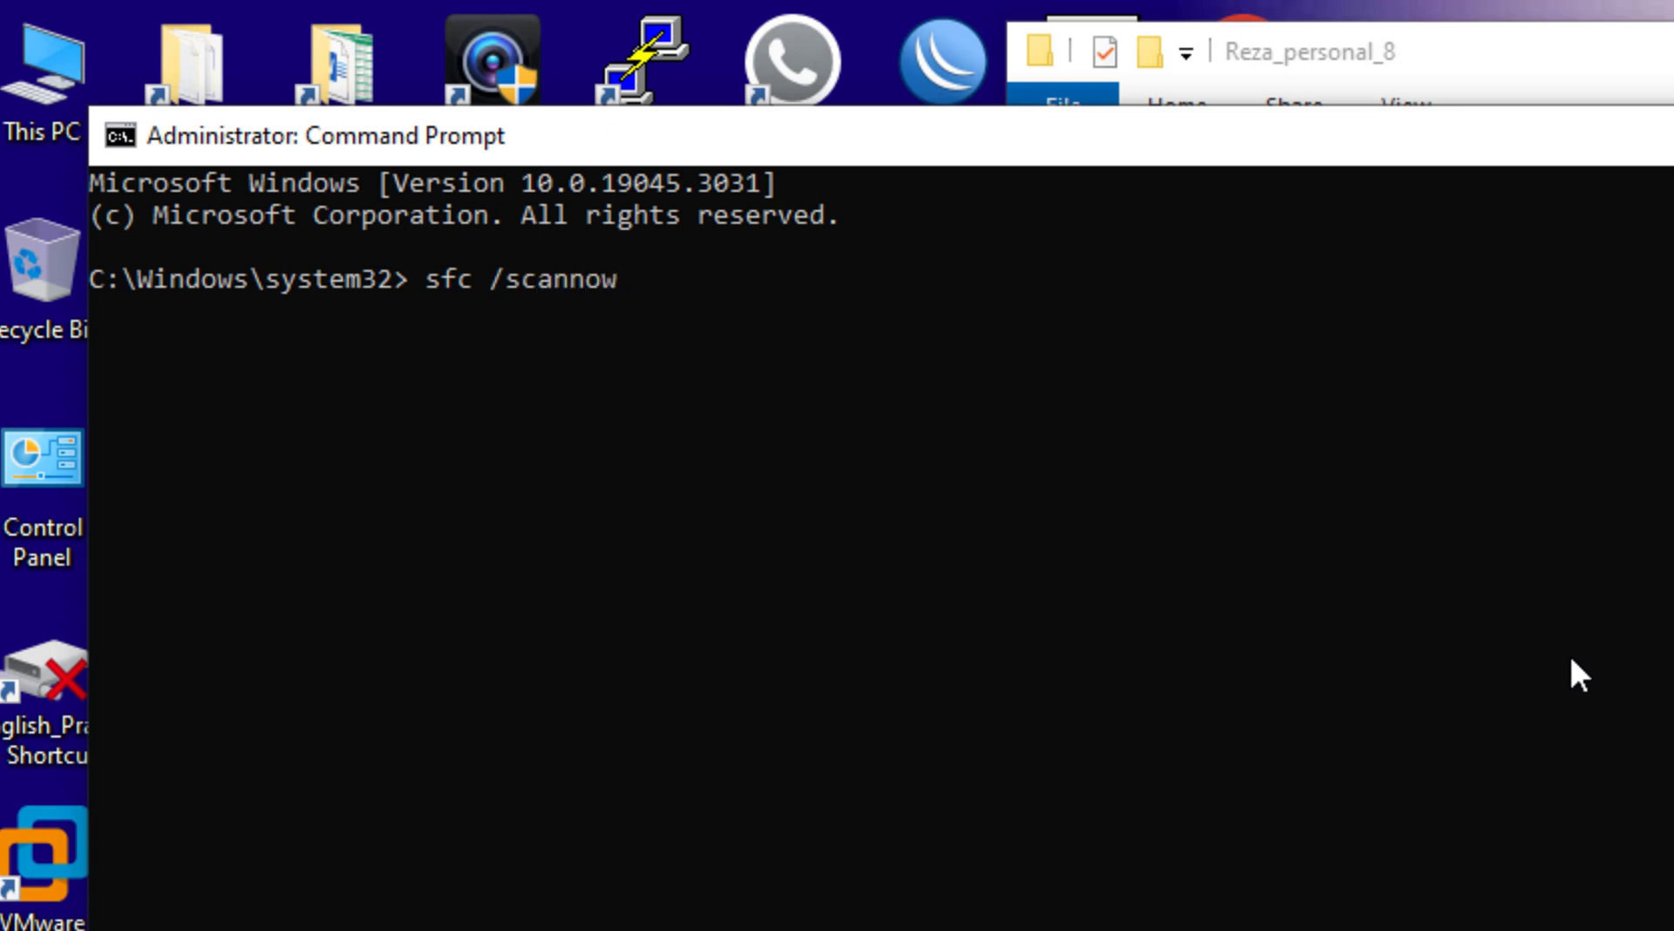
pyautogui.press('Return')
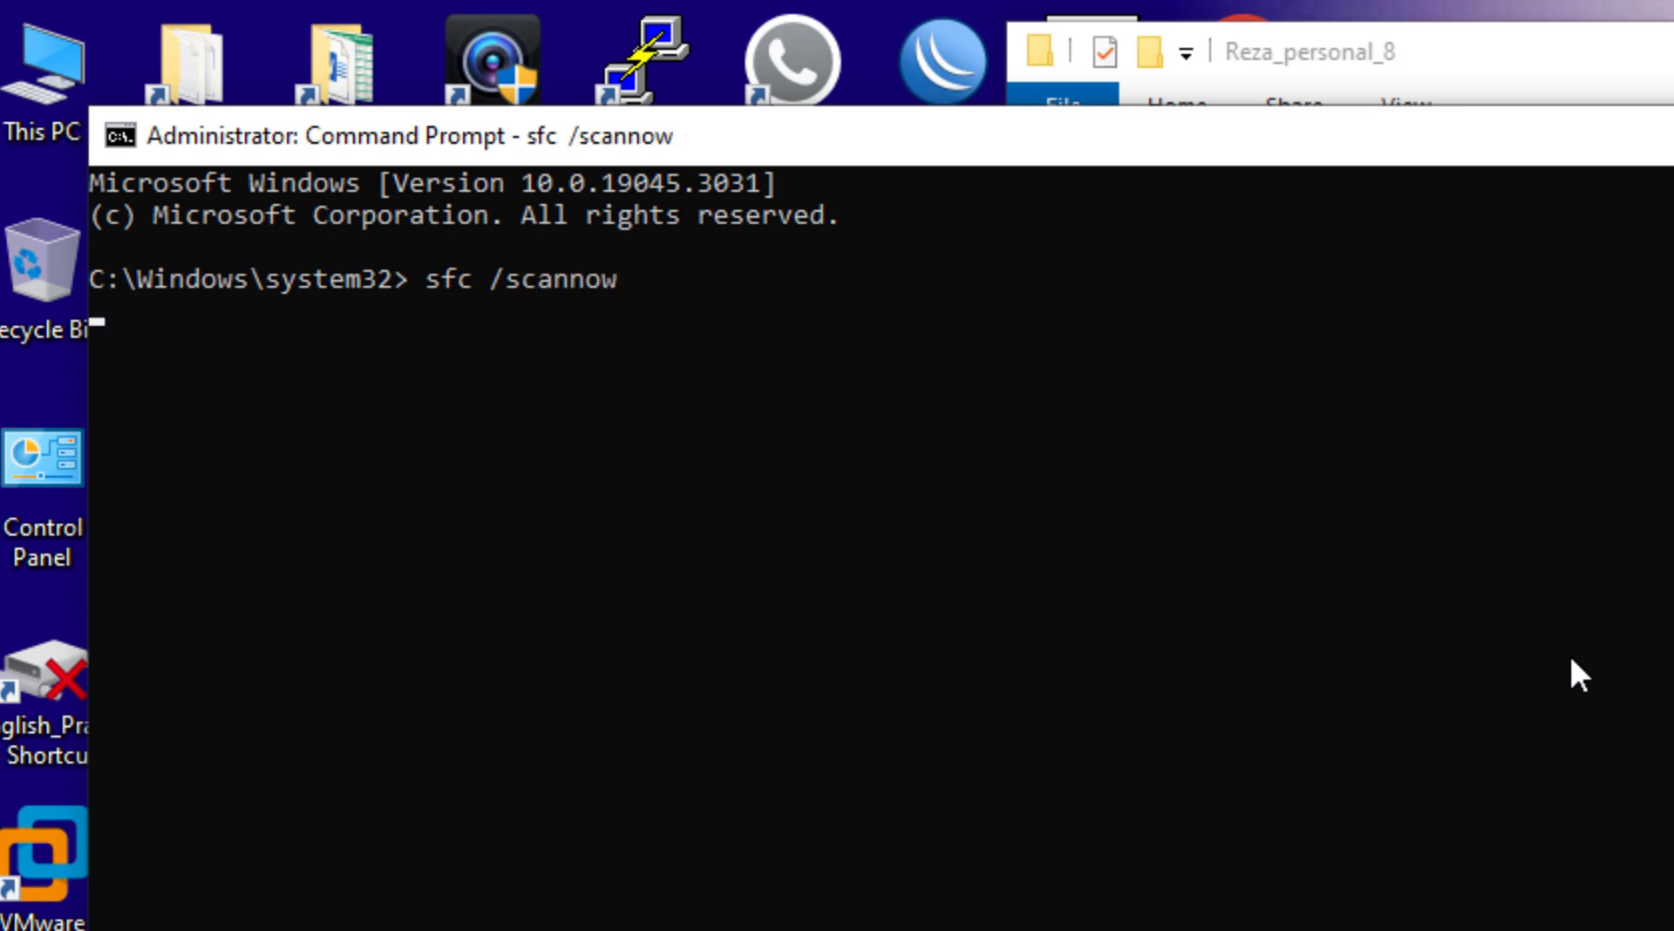